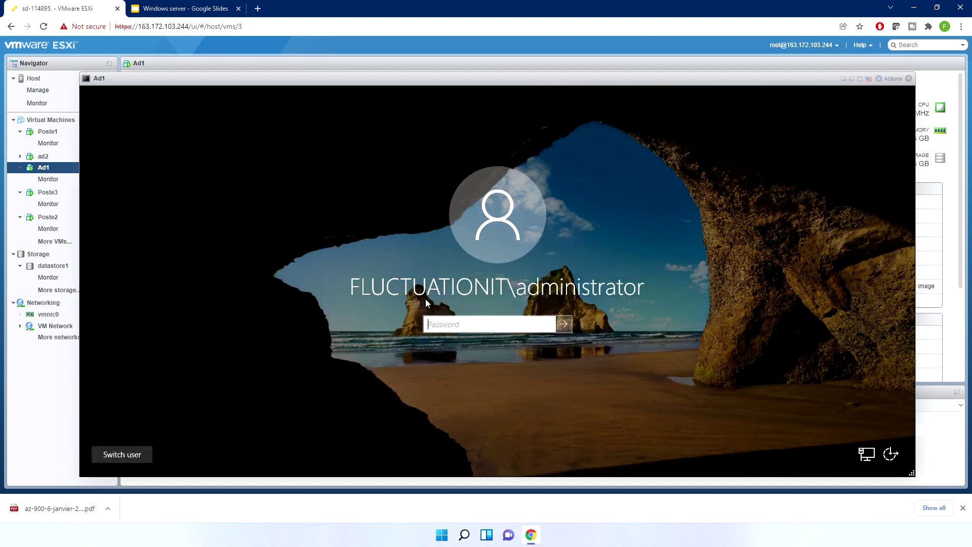
- Sign in to Ad1 and list the fluctuationit.lab zone's records in DNS Manager
type("••")
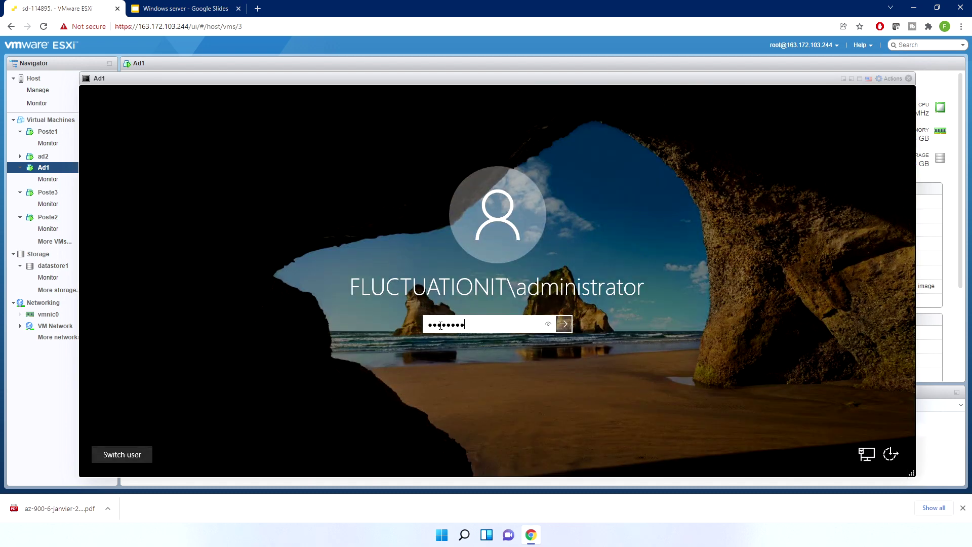
key("Return")
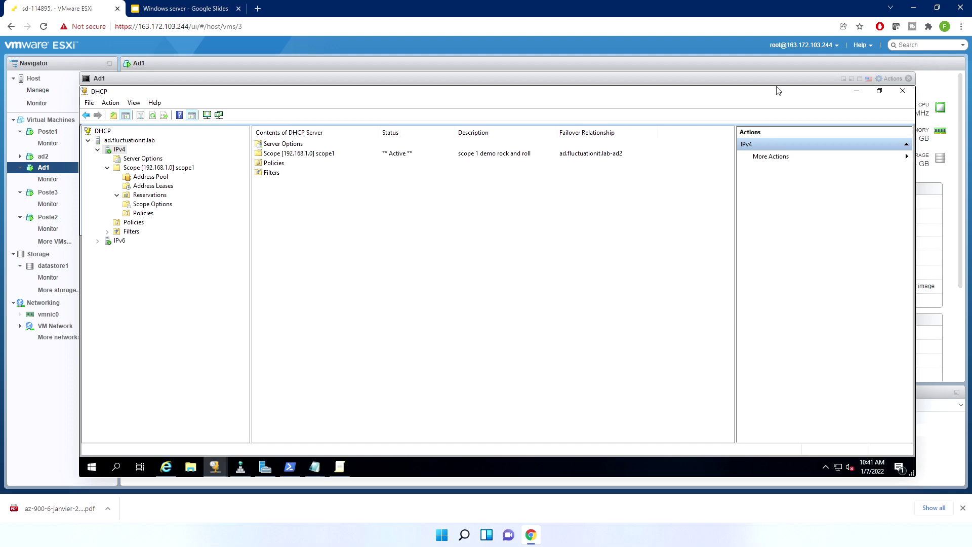
left_click(240, 466)
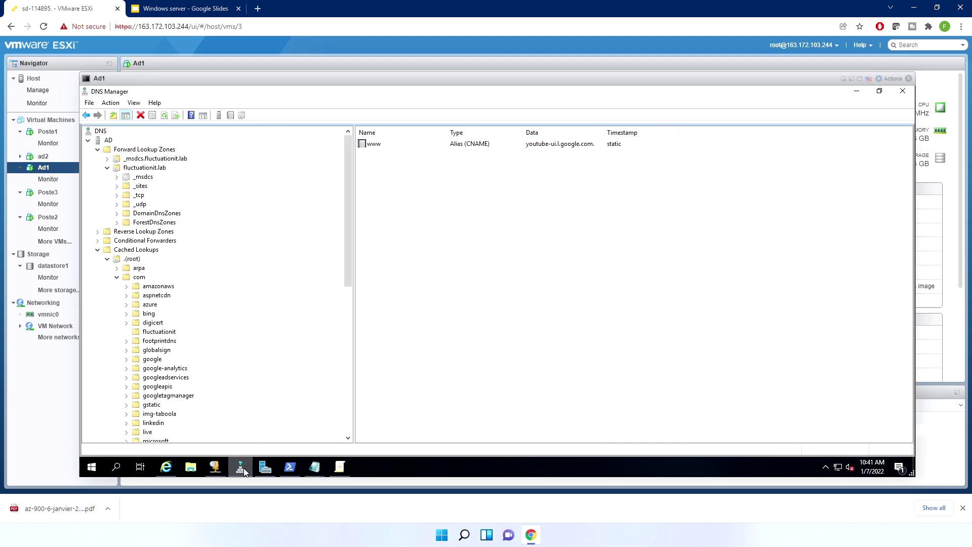
left_click(97, 249)
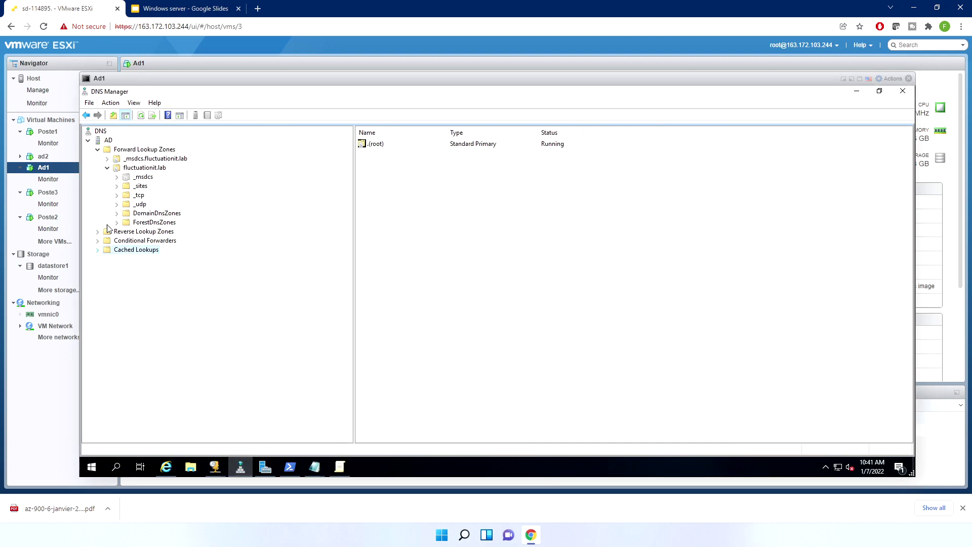
left_click(140, 170)
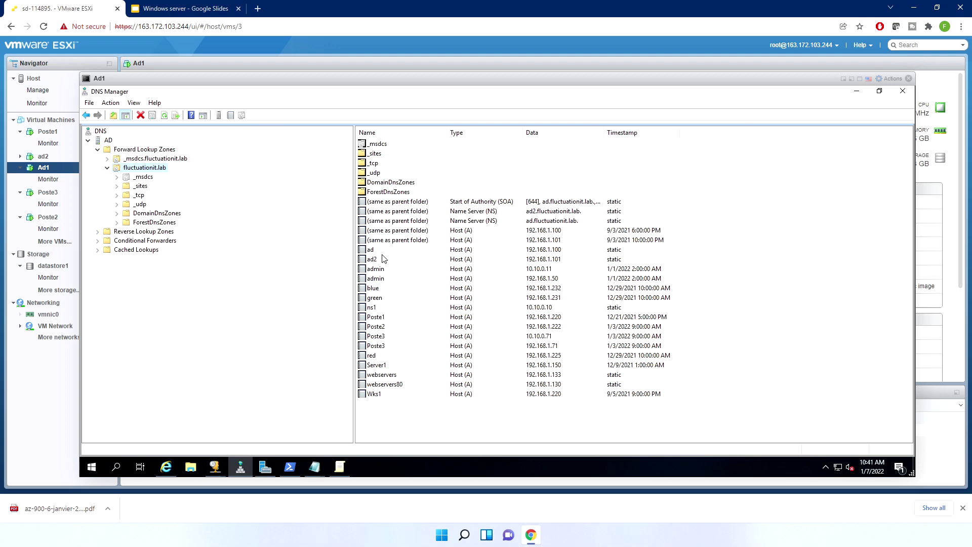
- Review the admin, ns1, webservers, Poste1 and Poste2 host records and their IP addresses
left_click(556, 279)
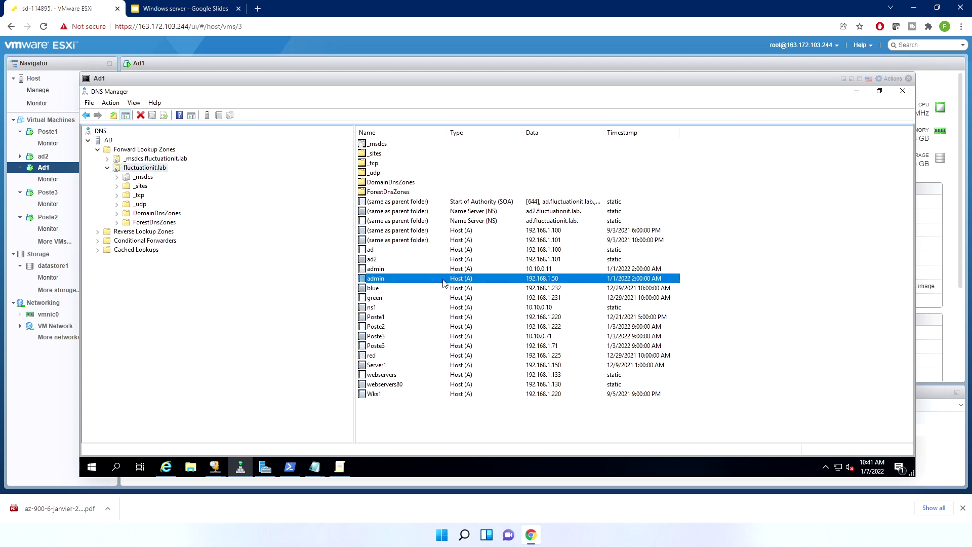
left_click(399, 270)
left_click(411, 279)
left_click(592, 309)
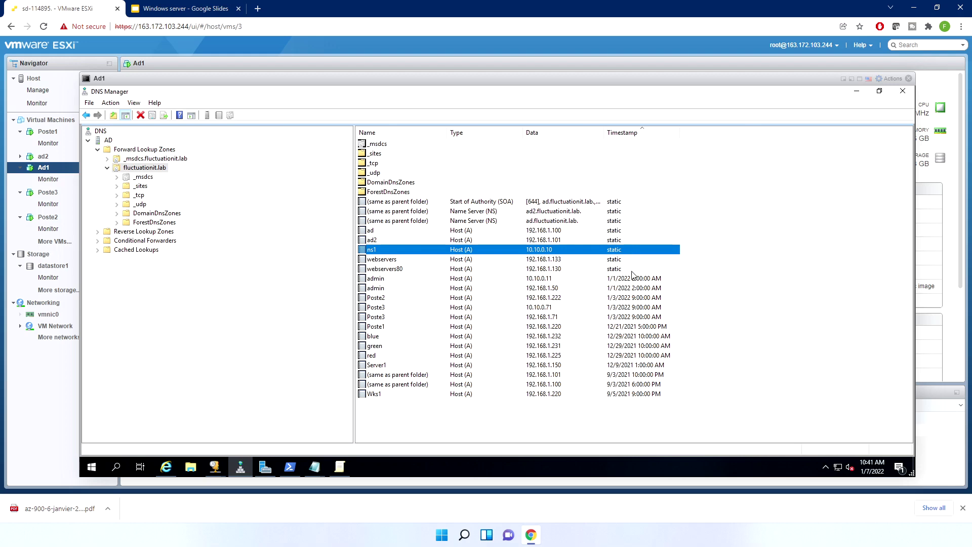
left_click(510, 280)
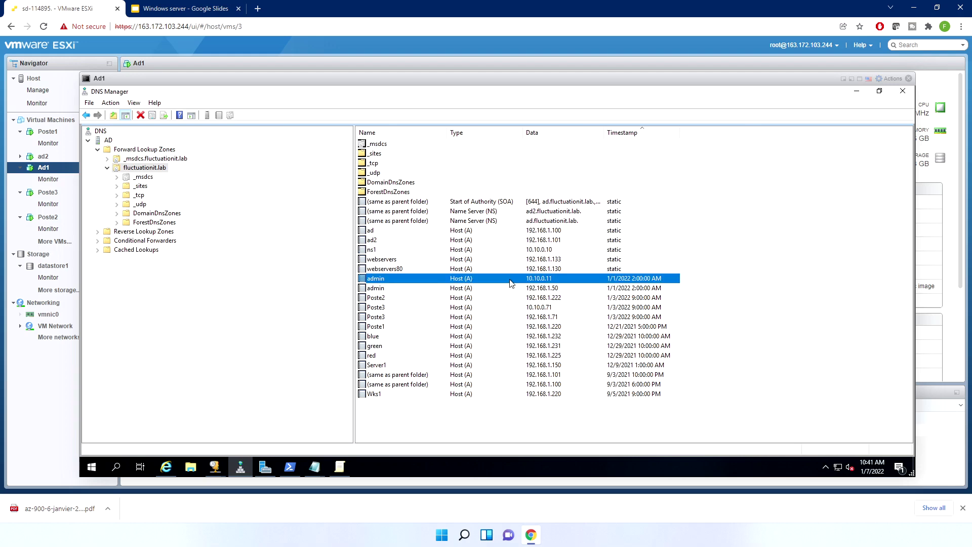
left_click(504, 301)
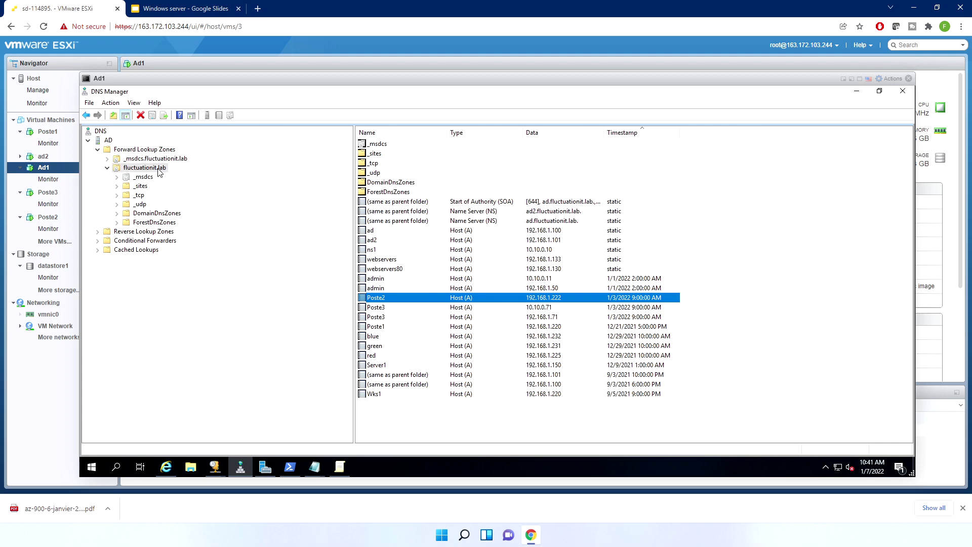
left_click(382, 260)
left_click(386, 298)
left_click(389, 326)
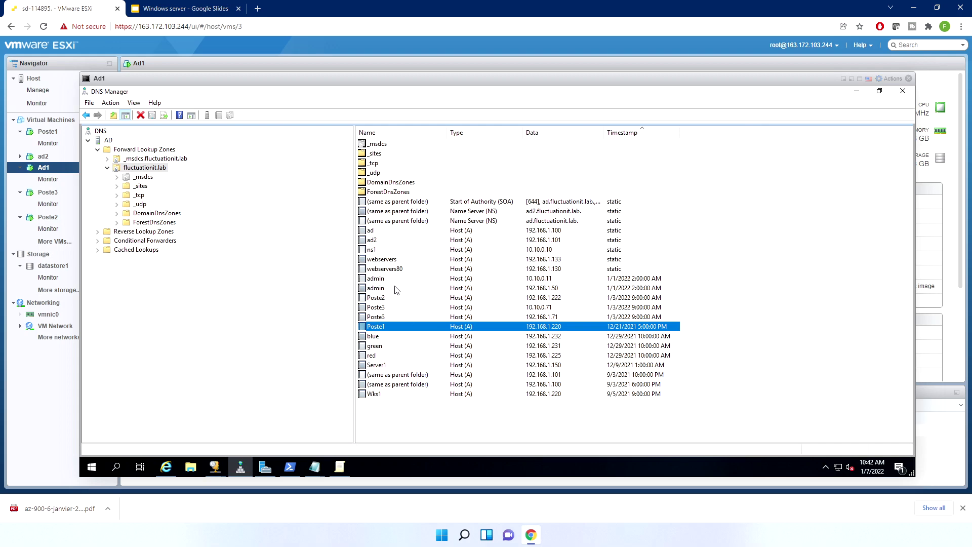
left_click(389, 270)
left_click(383, 299)
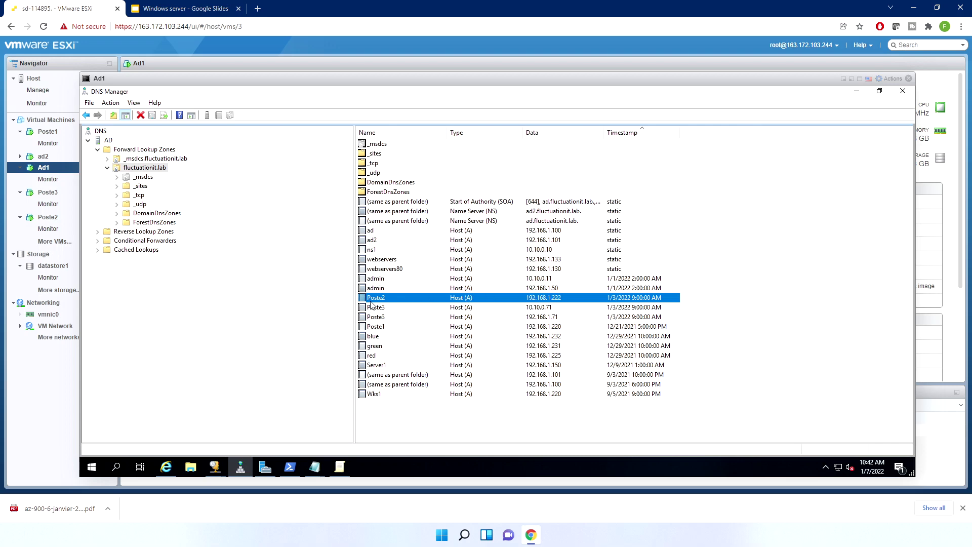
left_click(296, 468)
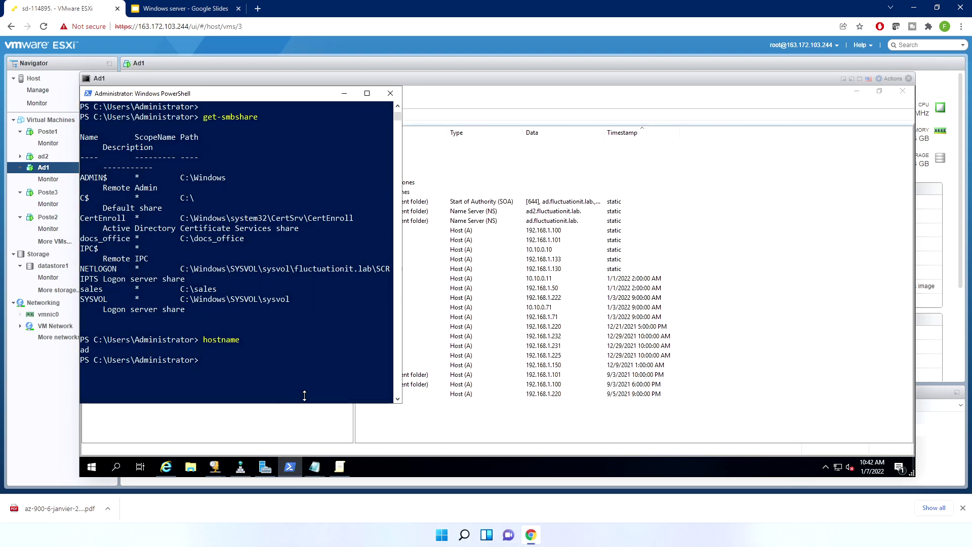
- Fix the misspelled 'pimg' command and run ping poste2
type("pimg poste2")
key("Return")
key("Up")
key("BackSpace")
key("BackSpace")
key("BackSpace")
key("BackSpace")
key("BackSpace")
key("BackSpace")
key("BackSpace")
key("BackSpace")
key("BackSpace")
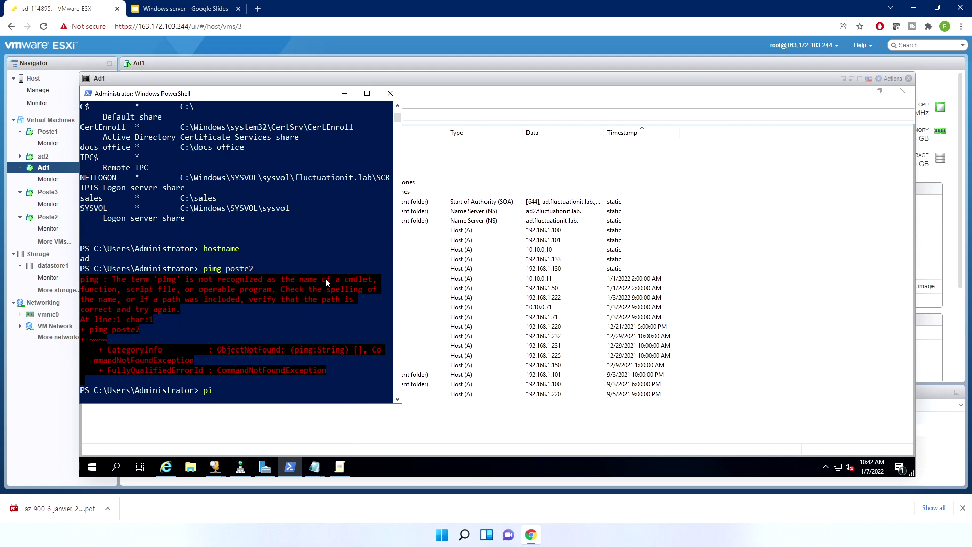
type("ing poste2")
key("Return")
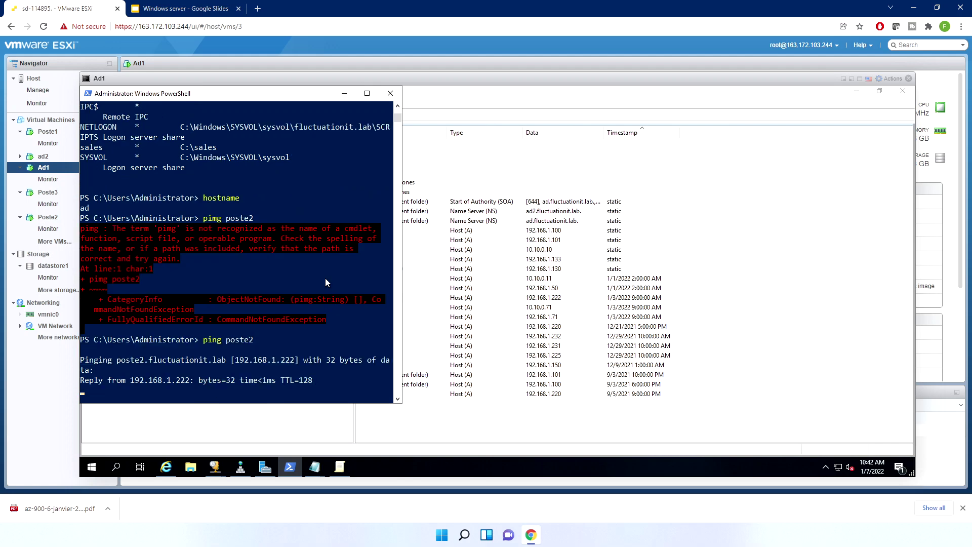
- Stop the ping, highlight the reply address 192.168.1.222, and reselect the Poste2 DNS record
key("ctrl+c")
left_click(132, 309)
left_click_drag(181, 310, 193, 311)
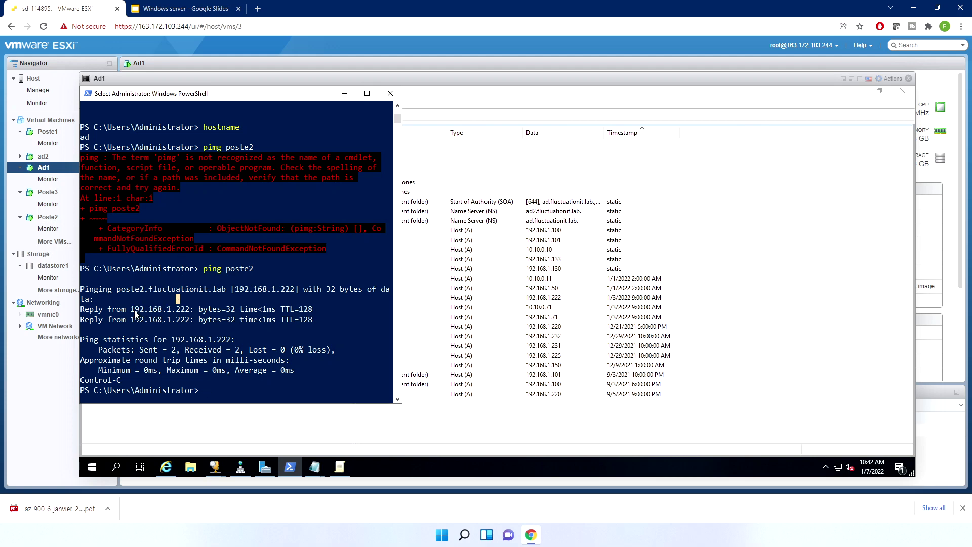
left_click(547, 298)
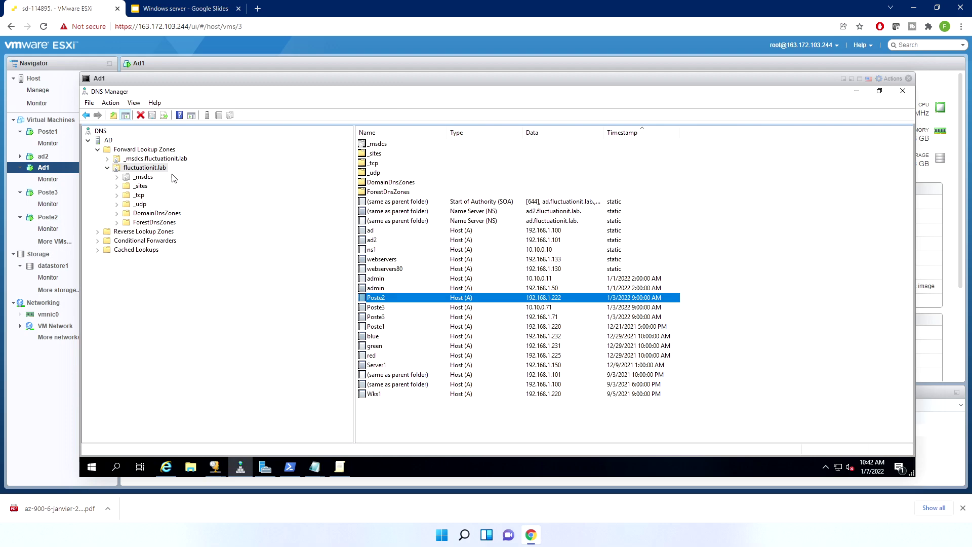
- Expand Reverse Lookup Zones and launch the New Zone wizard
left_click(108, 169)
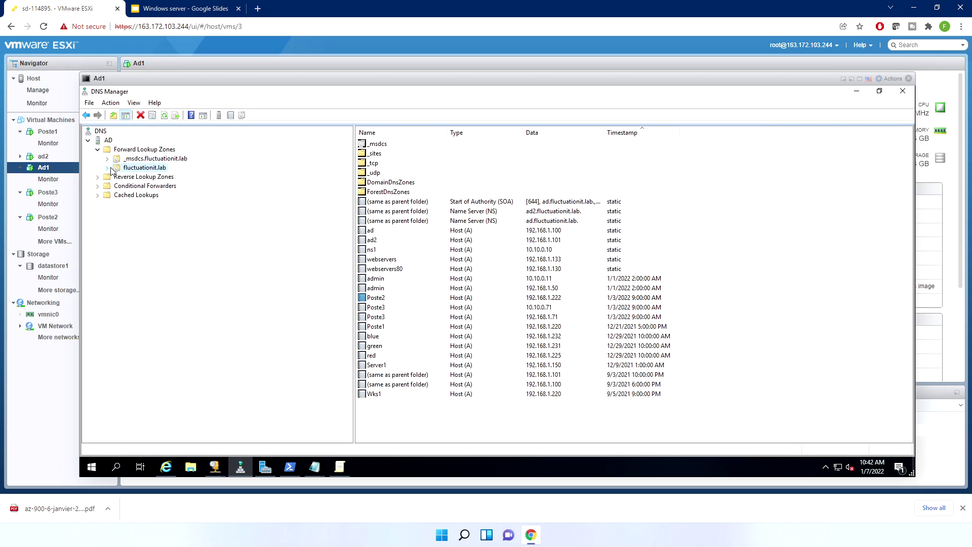
double_click(138, 177)
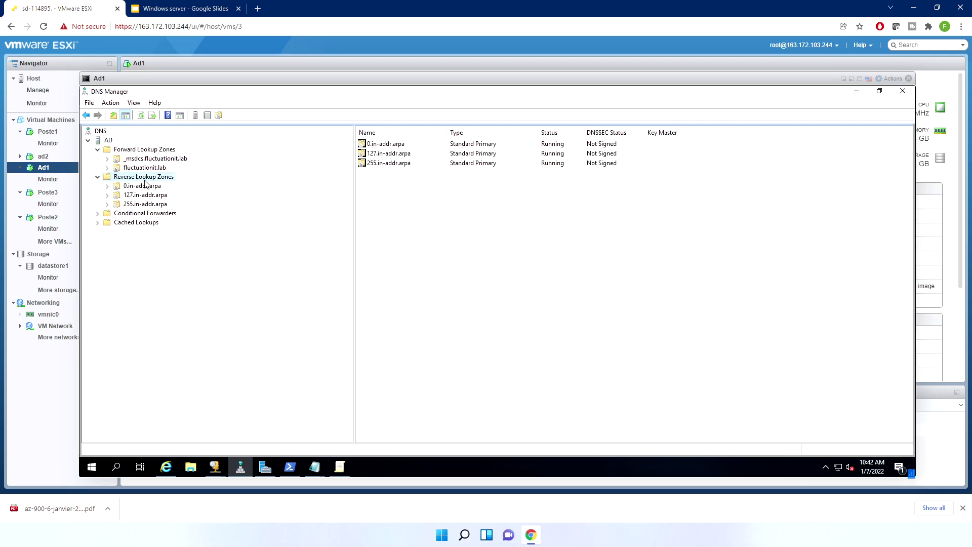
right_click(141, 179)
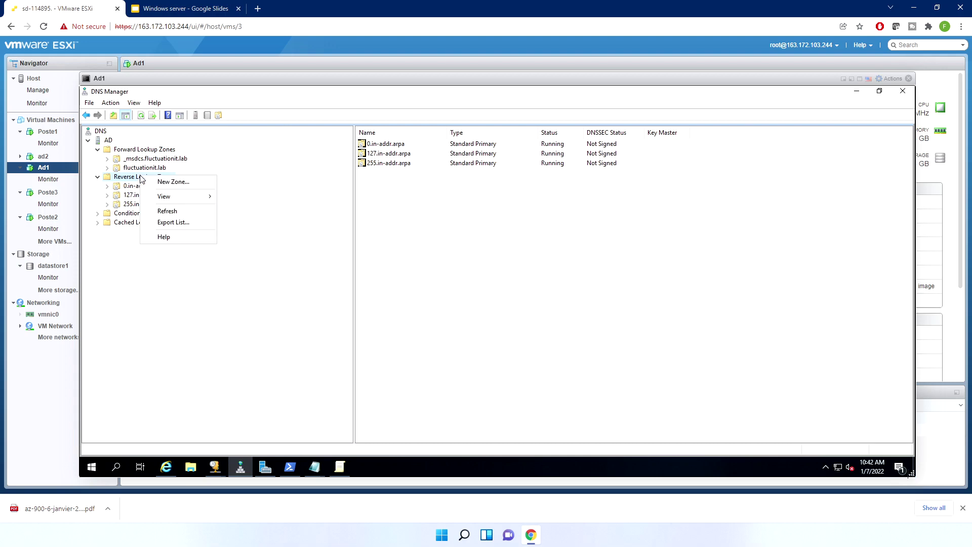
left_click(173, 182)
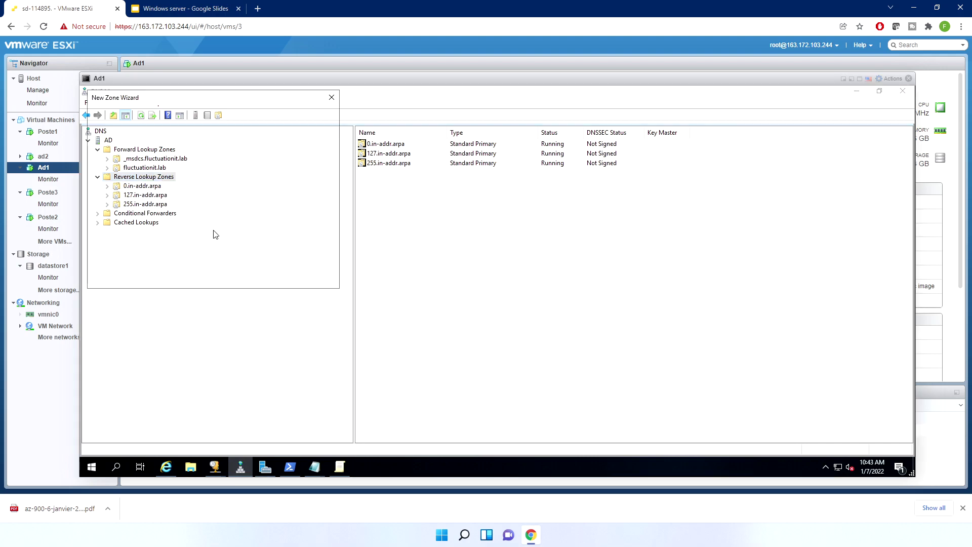
- Choose an AD-stored primary zone with domain-wide replication as an IPv4 reverse zone
left_click(289, 467)
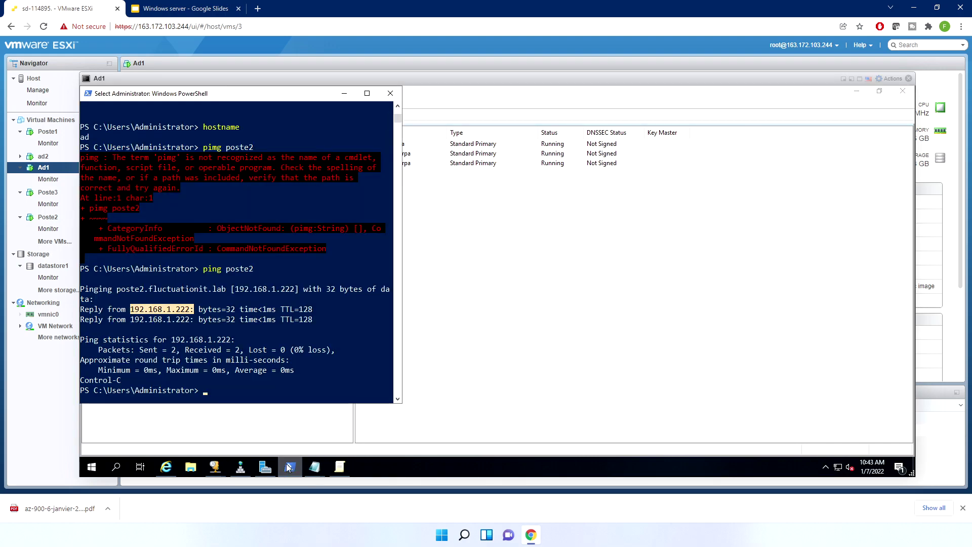
left_click(289, 467)
left_click(271, 278)
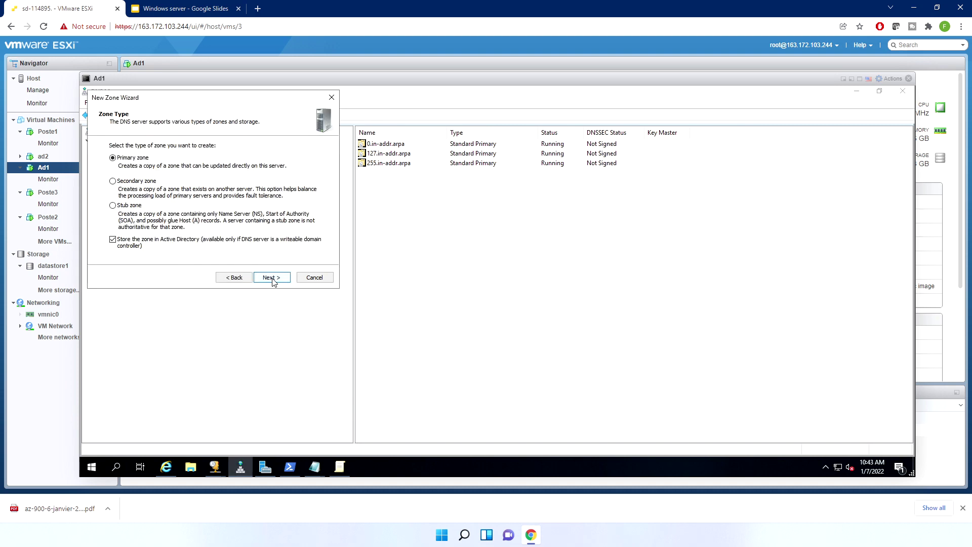
left_click(273, 279)
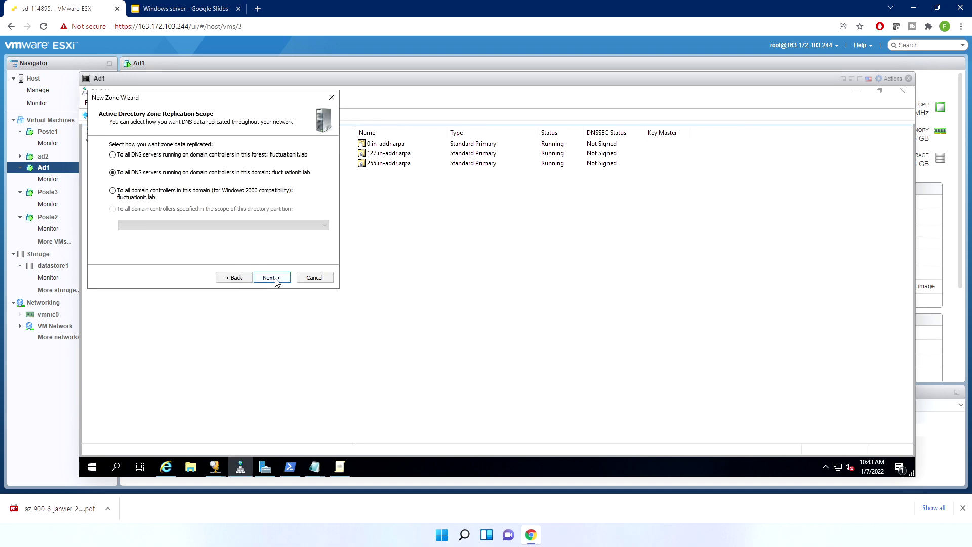
left_click(275, 279)
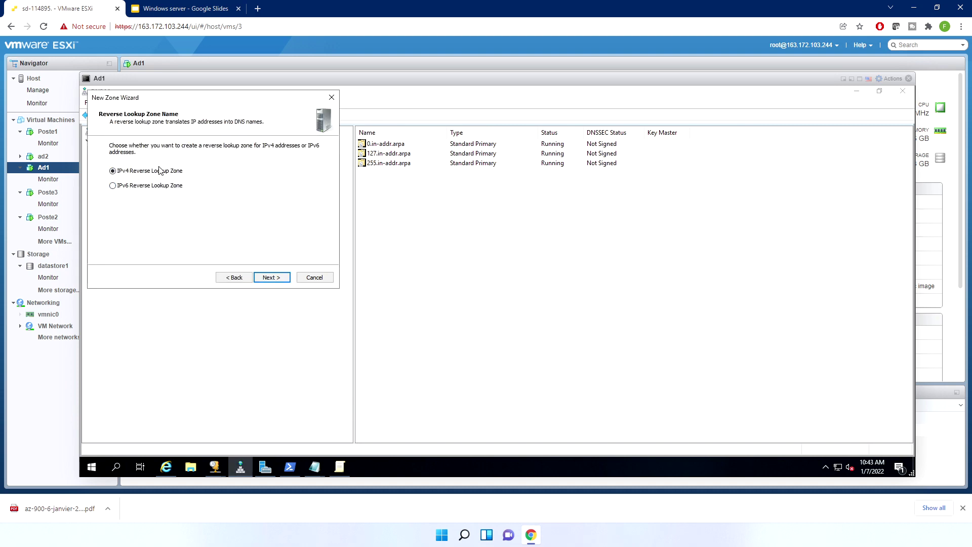
left_click(279, 277)
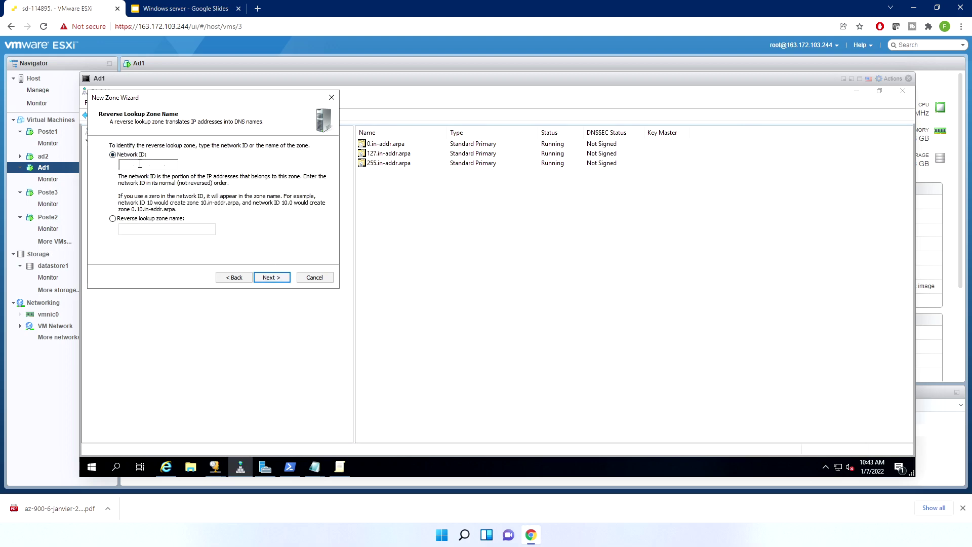
- Enter network ID 192.168.1 and finish with only secure dynamic updates allowed
type("192.168.1.")
left_click(294, 461)
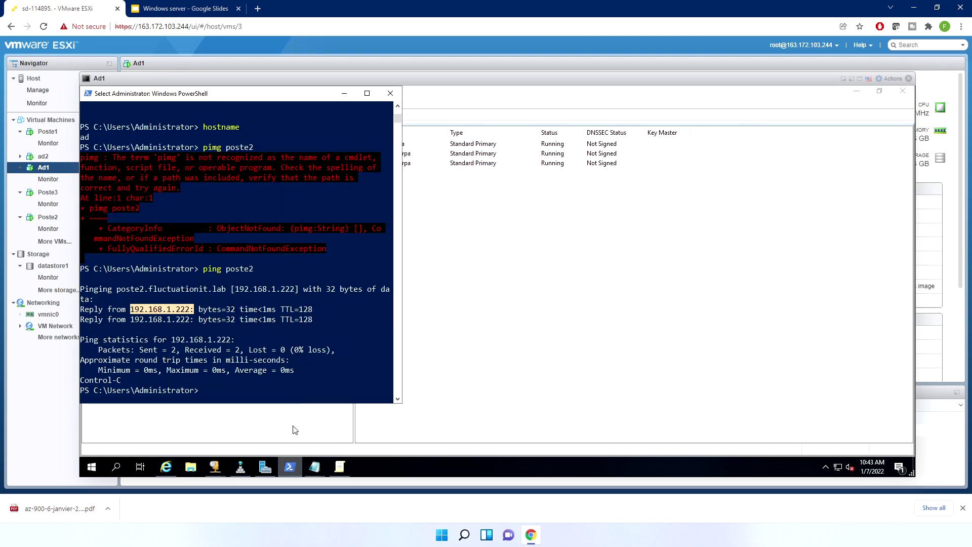
left_click_drag(175, 310, 130, 314)
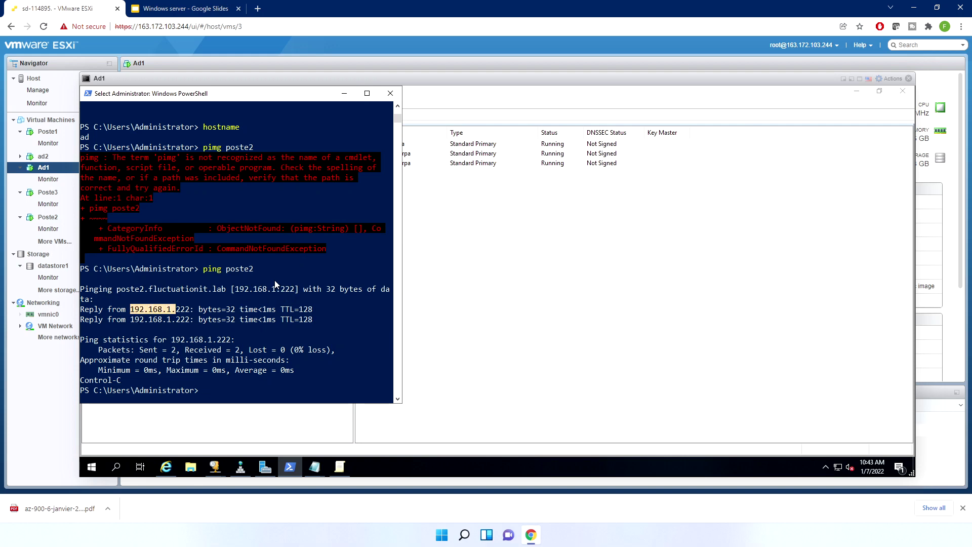
left_click(350, 95)
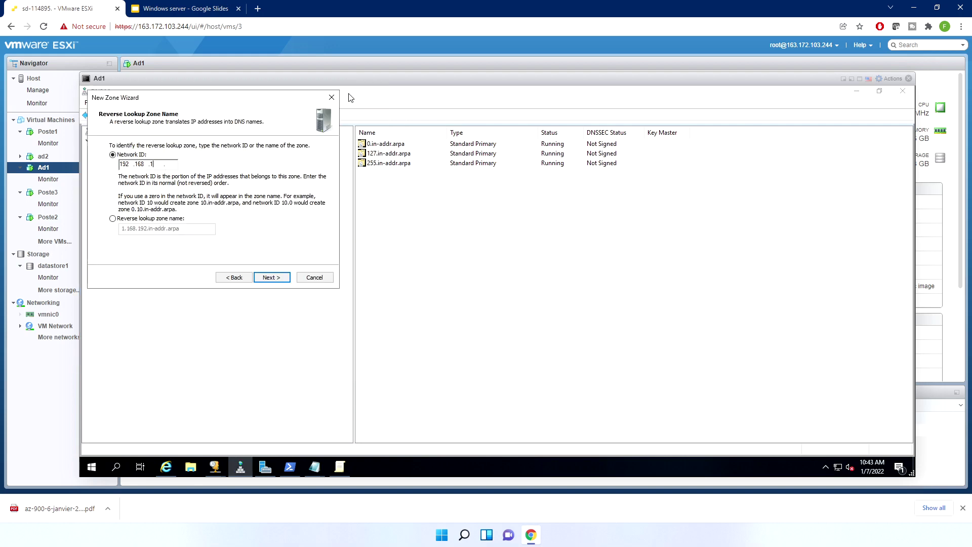
left_click(283, 279)
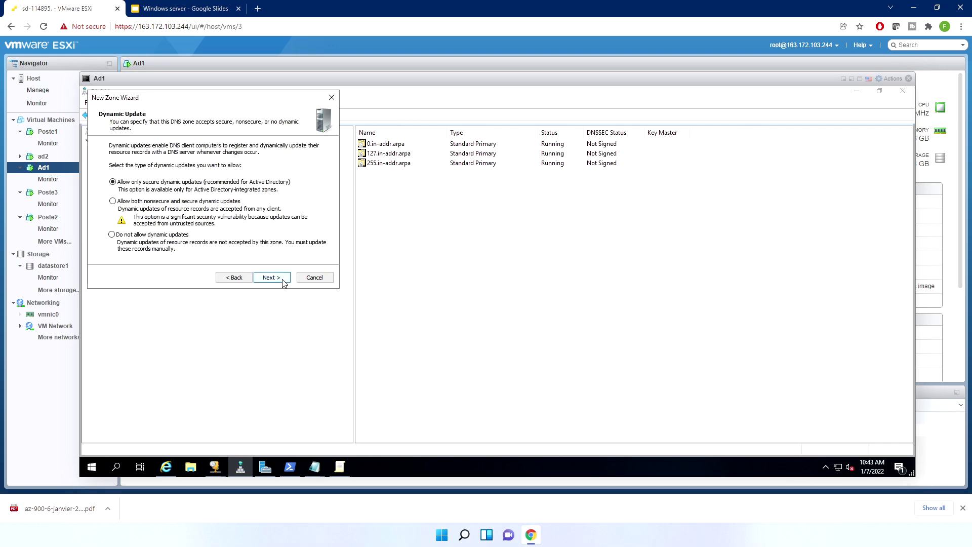
left_click(282, 278)
left_click(281, 278)
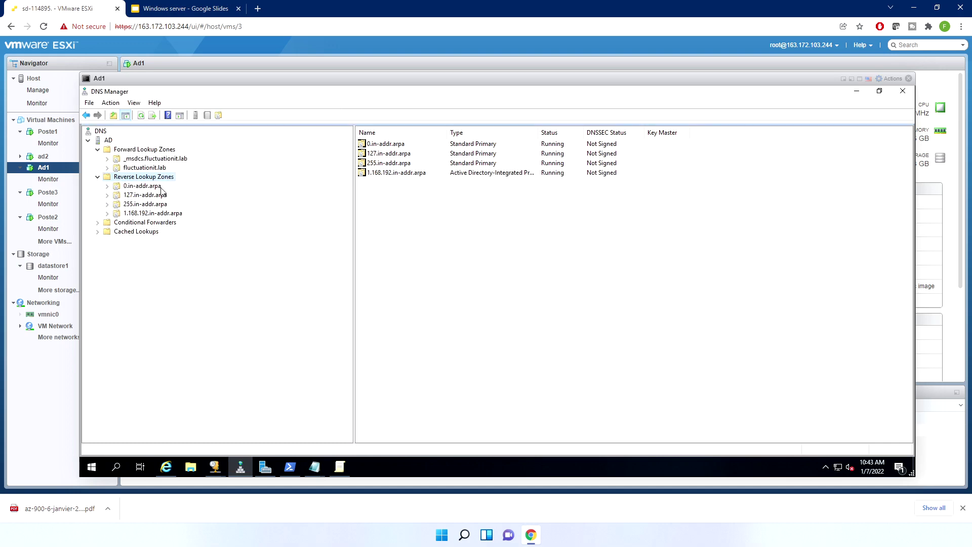
- Enable 'Update associated pointer (PTR) record' in the Poste2 host record's properties
left_click(153, 213)
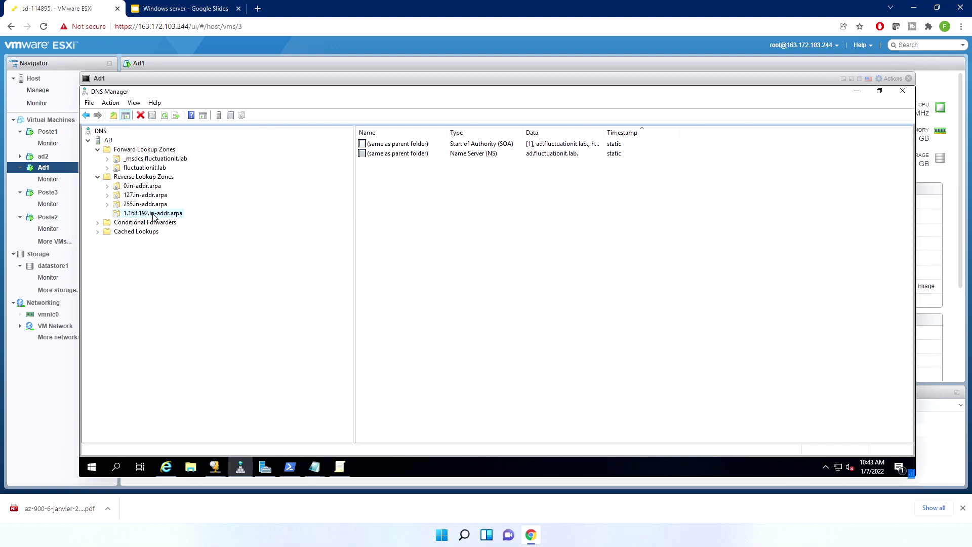
left_click(151, 169)
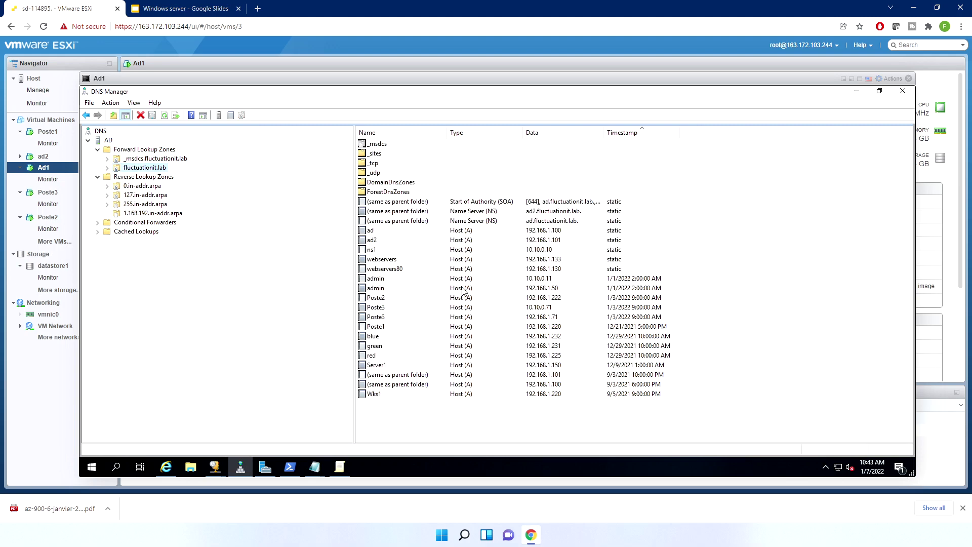
left_click(393, 299)
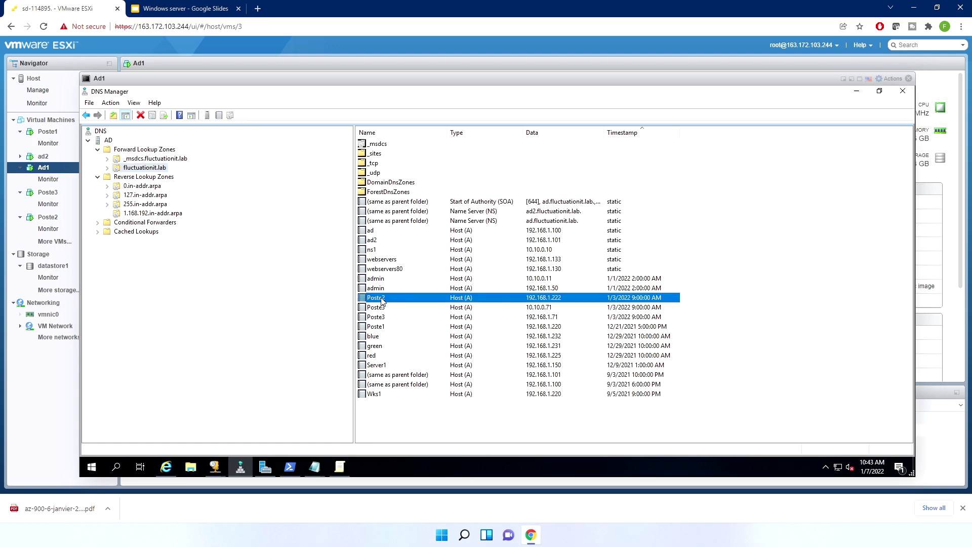
right_click(384, 301)
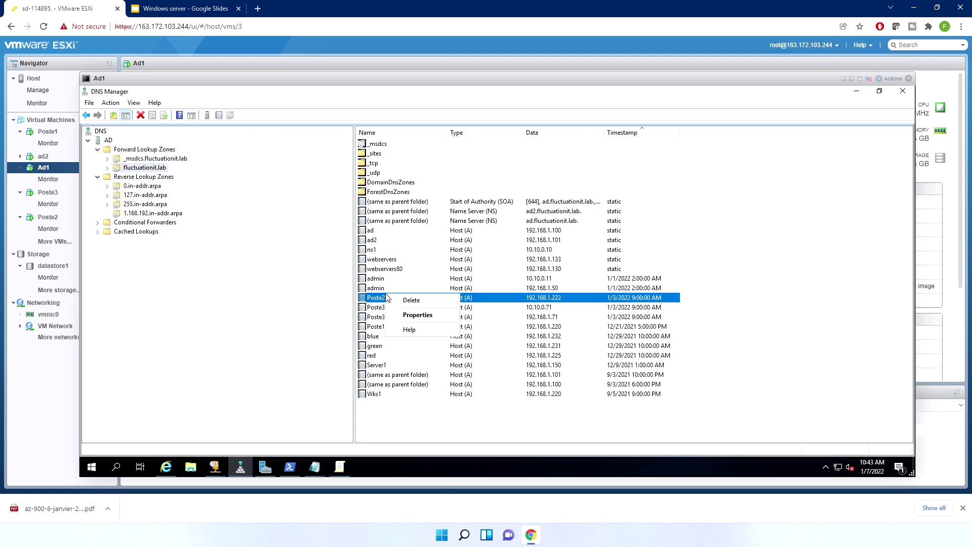
left_click(417, 317)
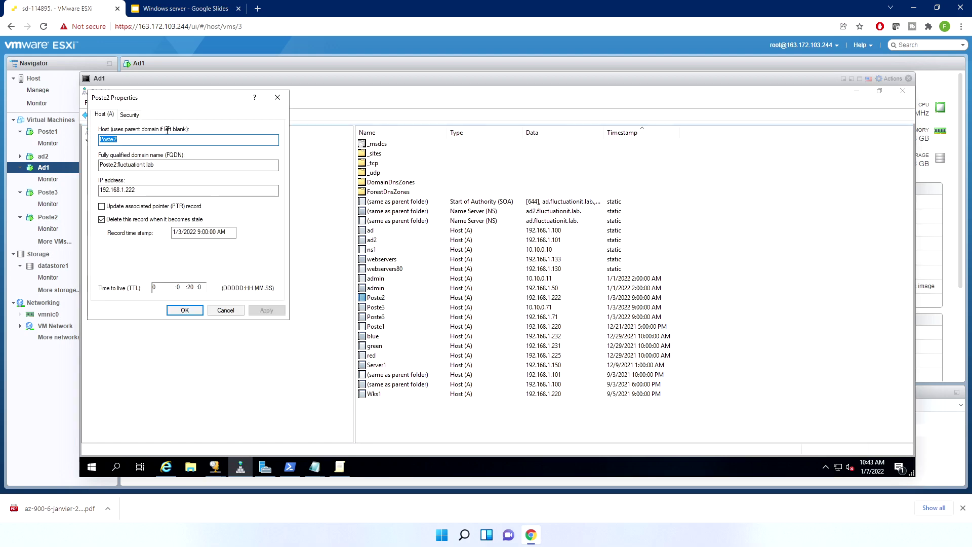
left_click(126, 207)
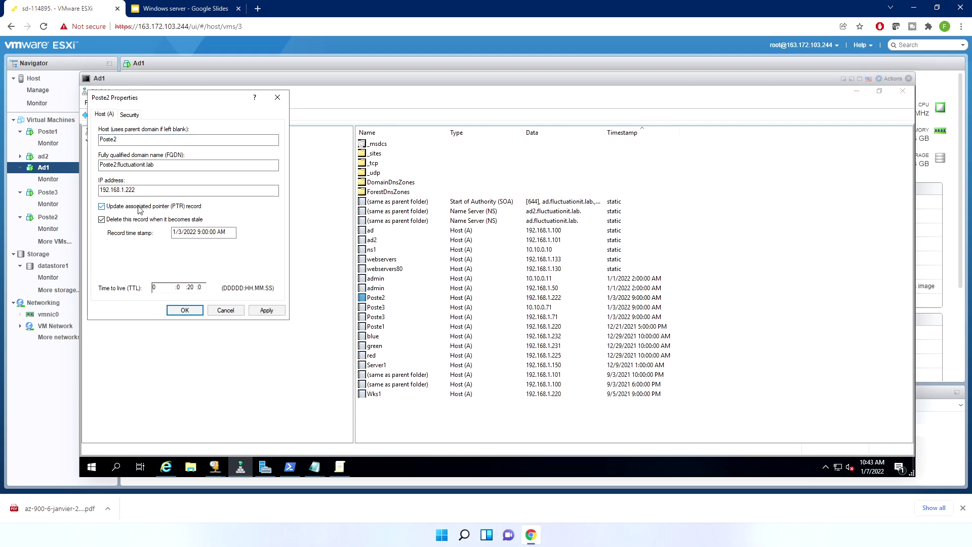
left_click(184, 310)
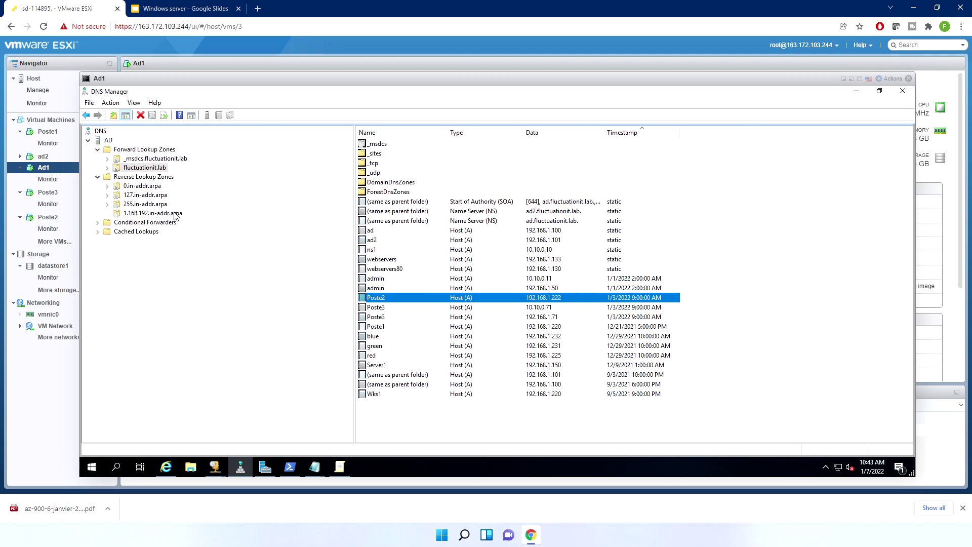
- Refresh 1.168.192.in-addr.arpa to show the new 192.168.1.222 PTR record
left_click(174, 213)
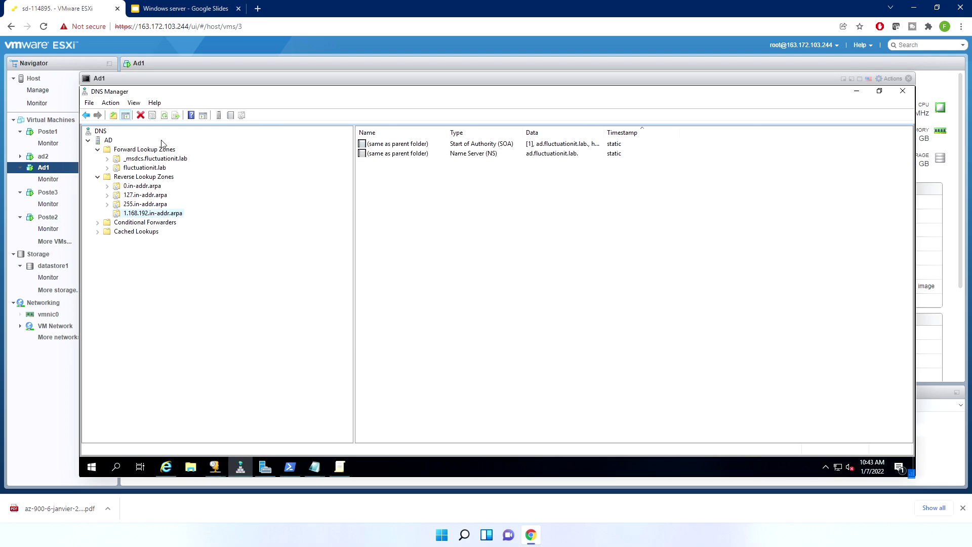
left_click(164, 116)
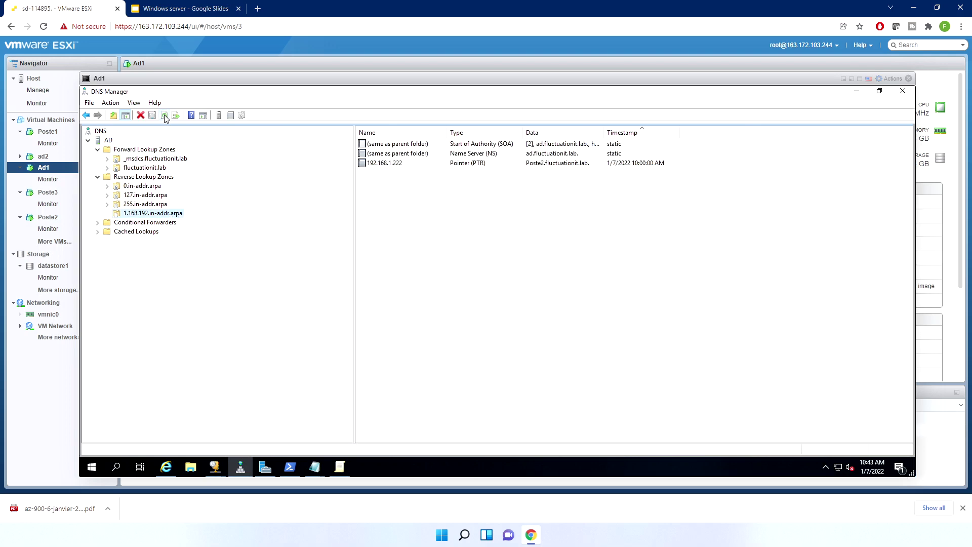
left_click(402, 165)
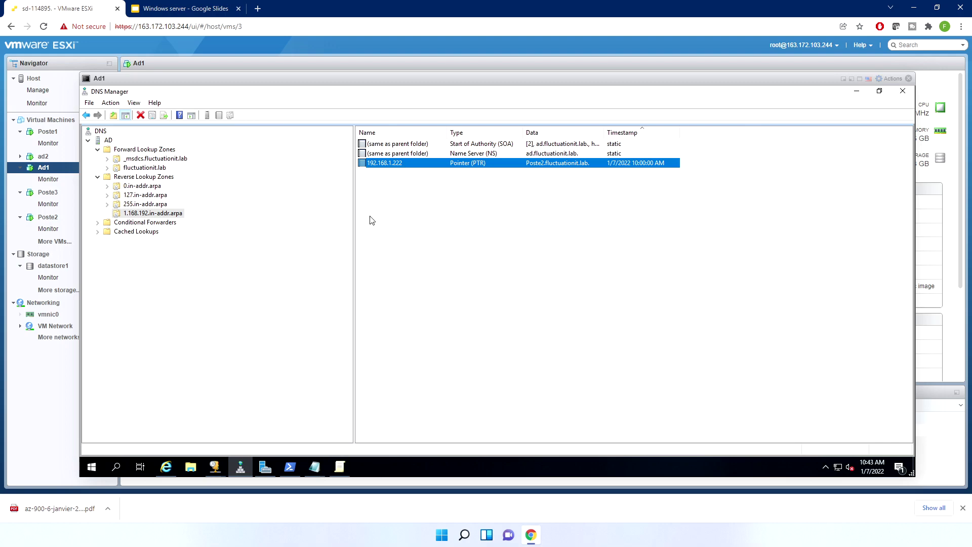
left_click(290, 467)
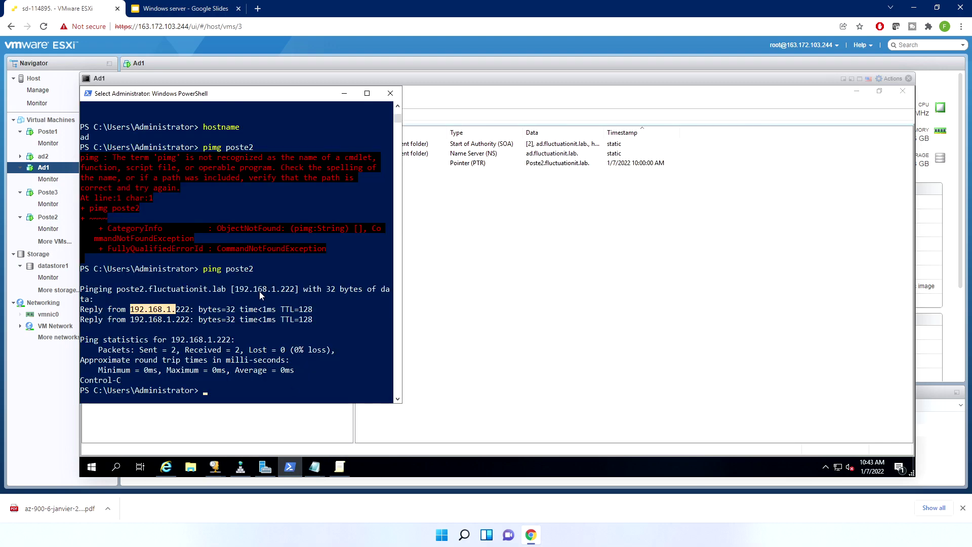
- Start nslookup and resolve poste2 to 192.168.1.222
type("n")
type("s")
type("lookup")
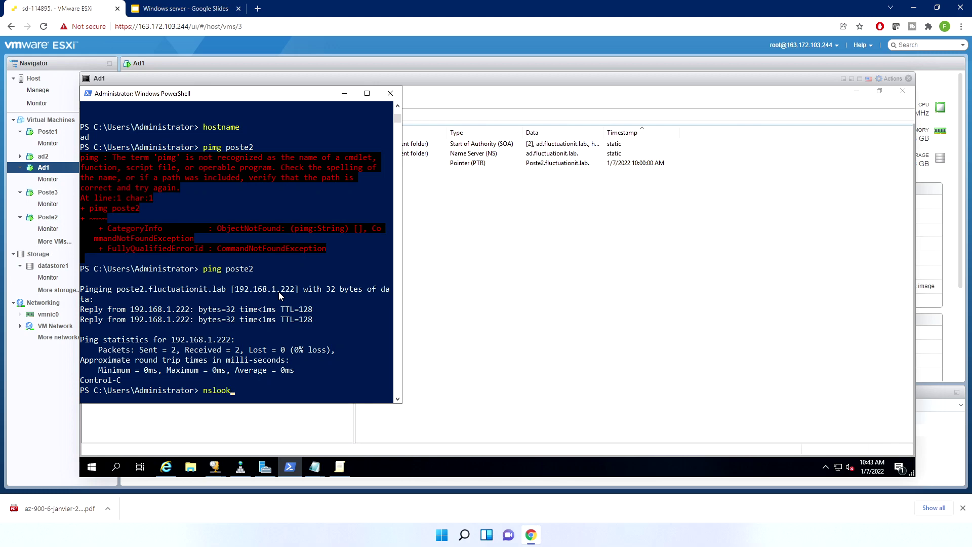
key("Return")
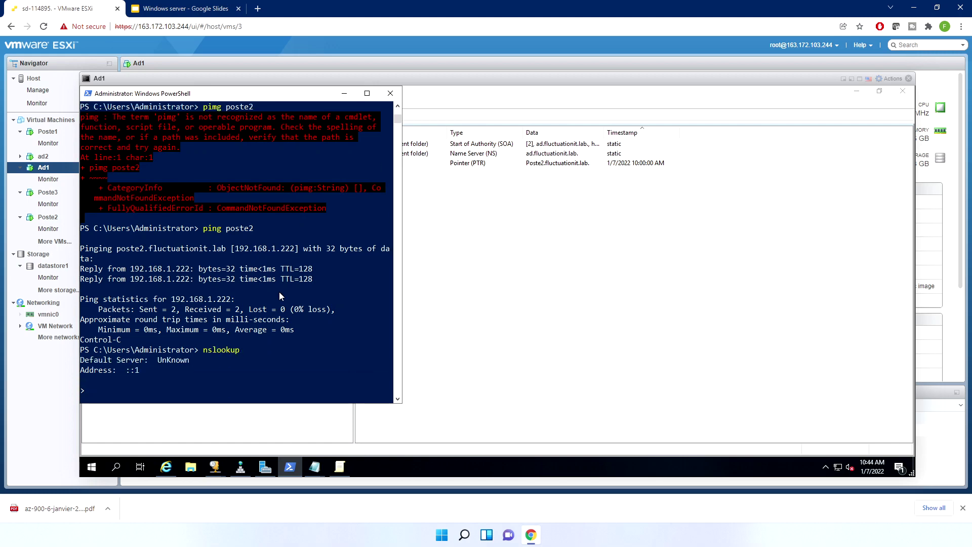
type("poste2")
key("Return")
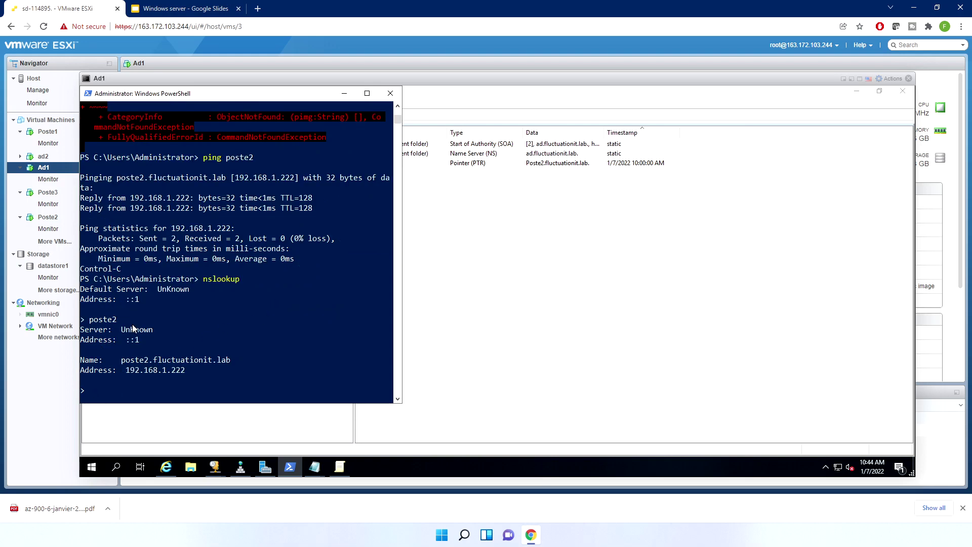
left_click(118, 360)
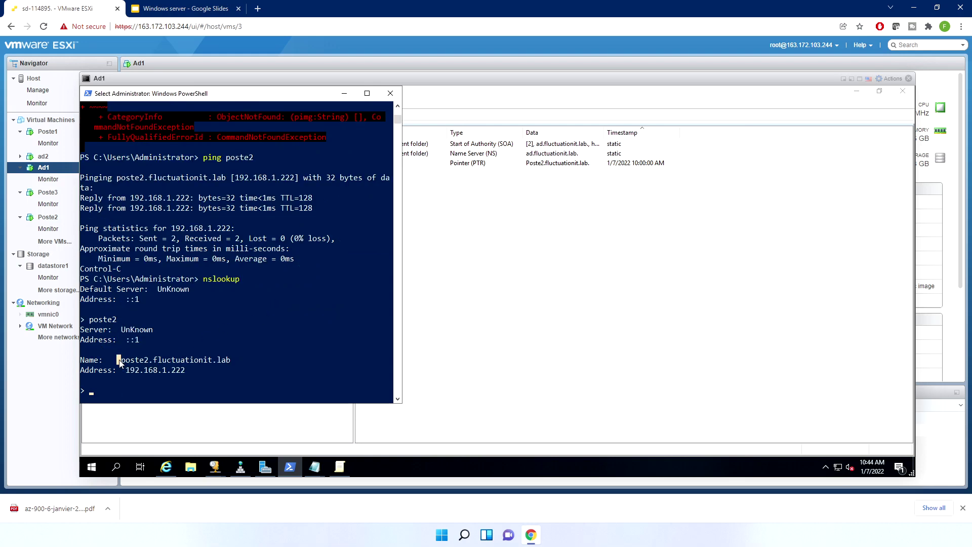
- Reverse-resolve 192.168.1.222 and highlight the Poste2.fluctuationit.lab answer
type("192.168")
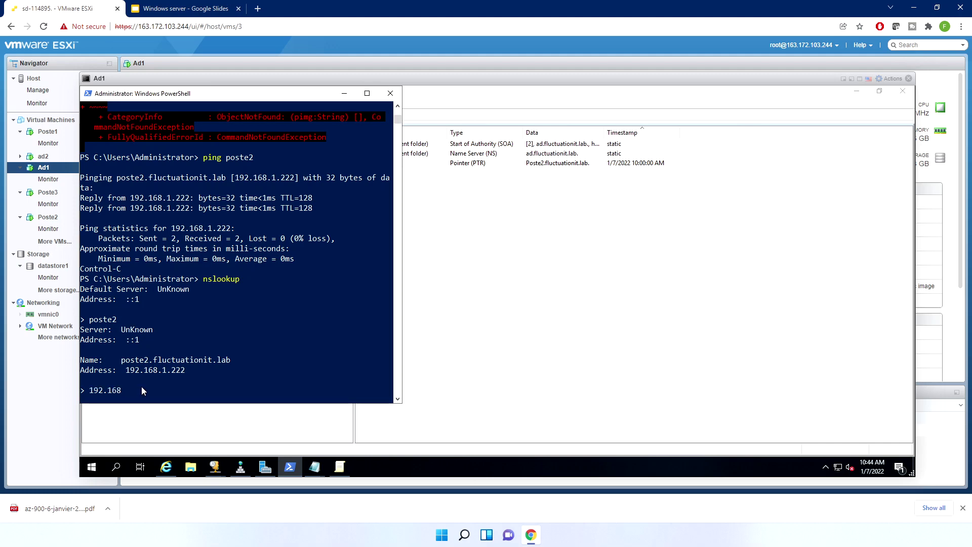
type("222")
key("Return")
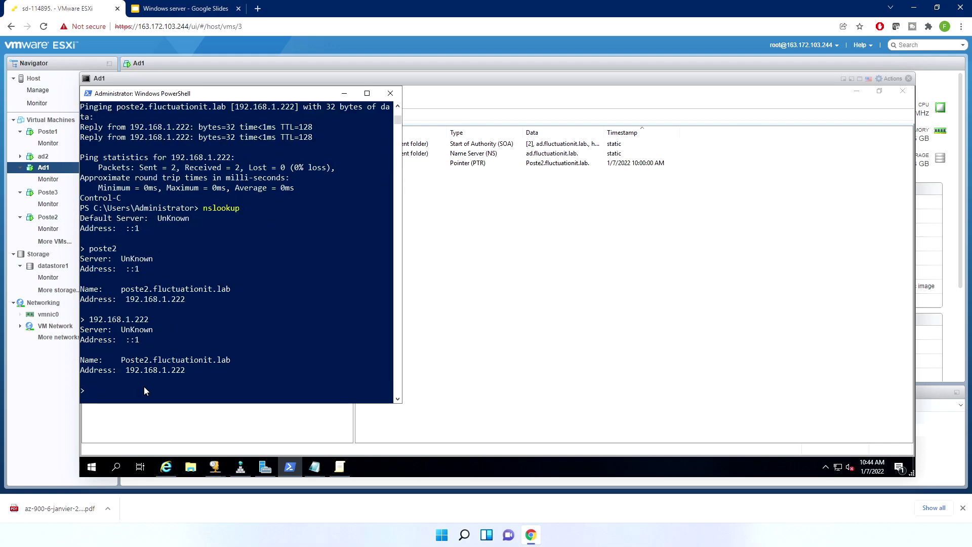
left_click_drag(121, 360, 209, 364)
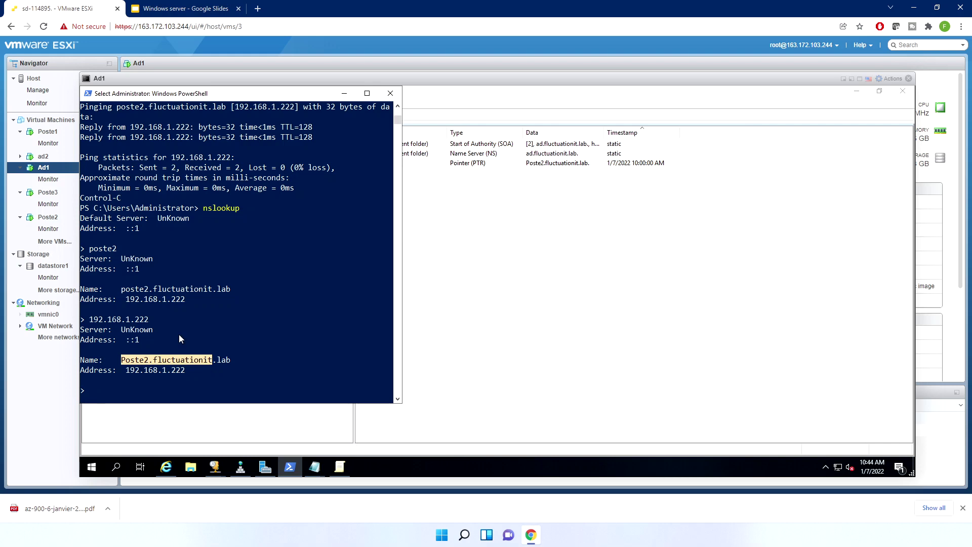
left_click_drag(90, 329, 148, 345)
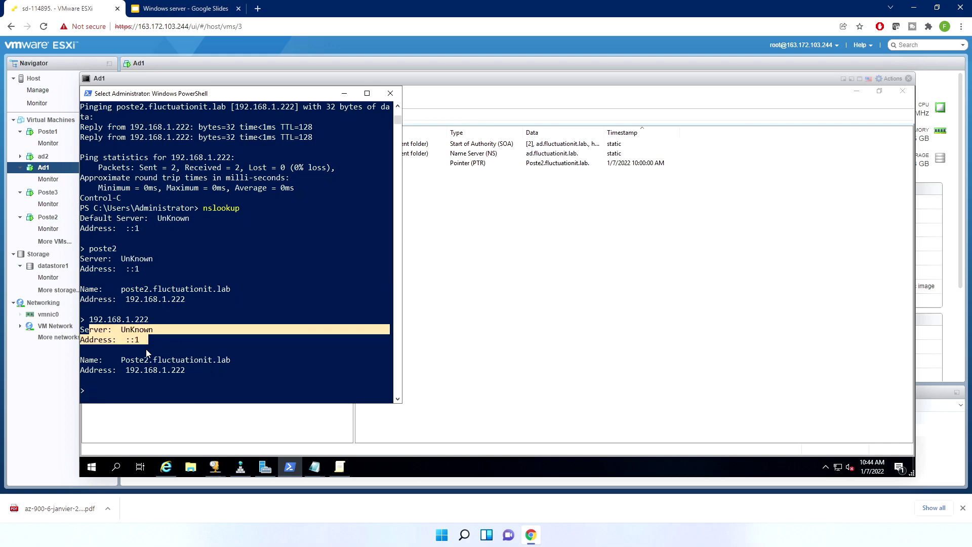
left_click_drag(89, 363, 253, 377)
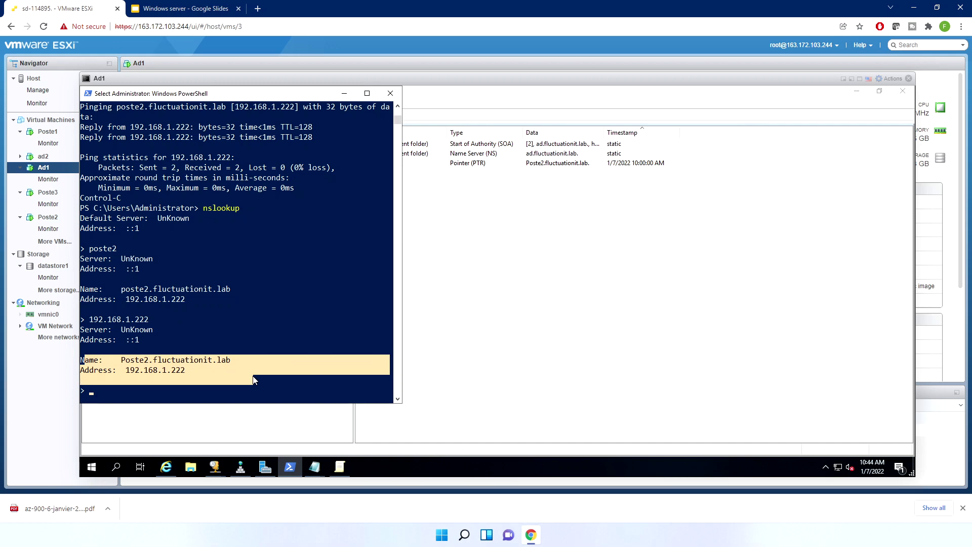
left_click(429, 281)
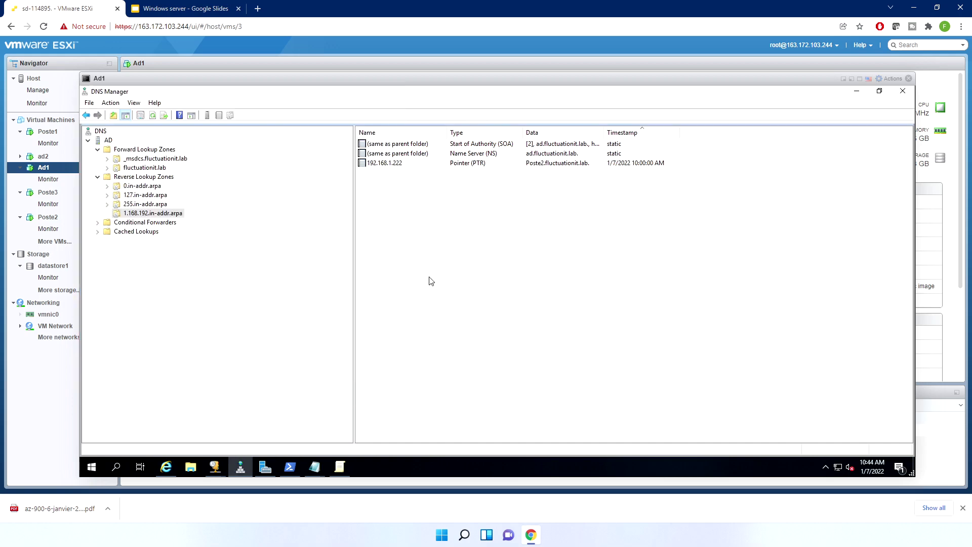
- Expand Cached Lookups through .(root) to com and select the cached google-analytics entry
left_click(155, 225)
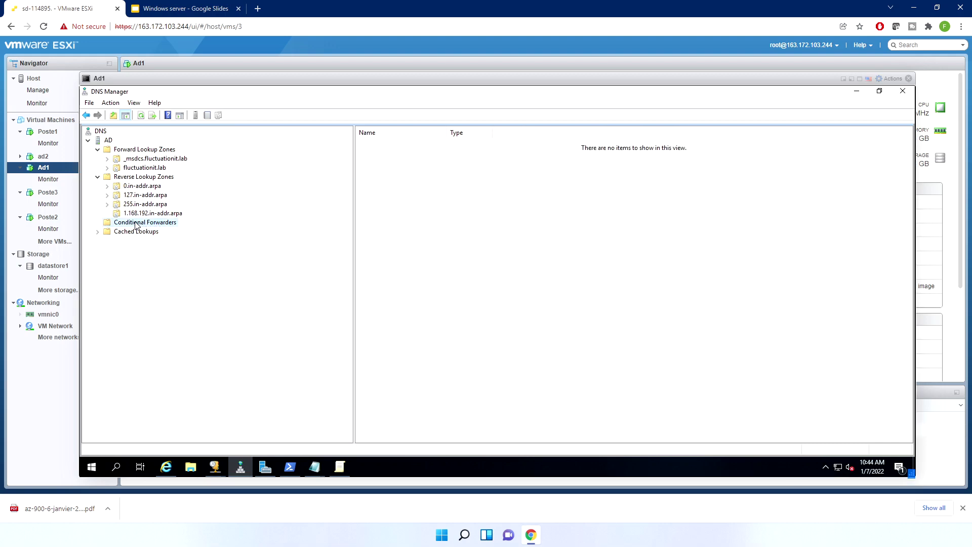
double_click(133, 233)
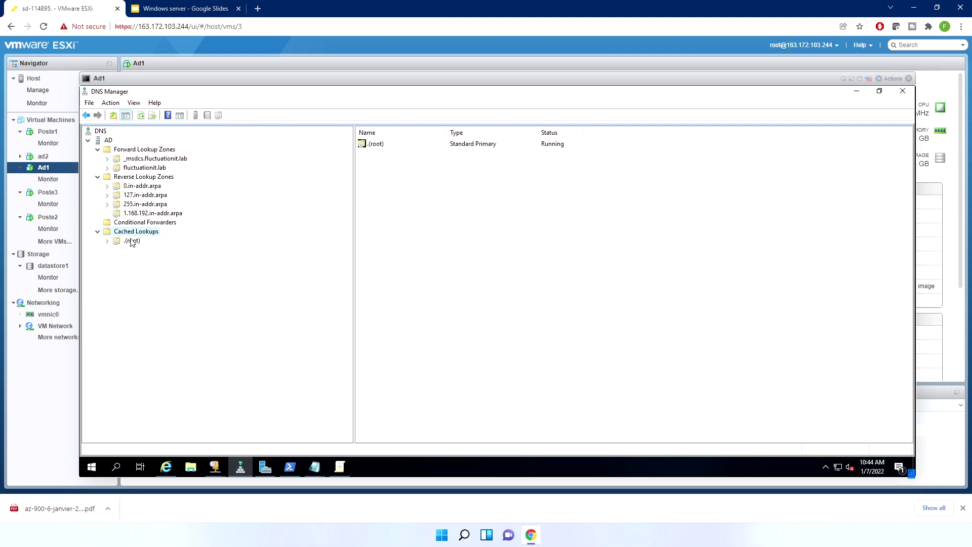
double_click(131, 241)
double_click(134, 268)
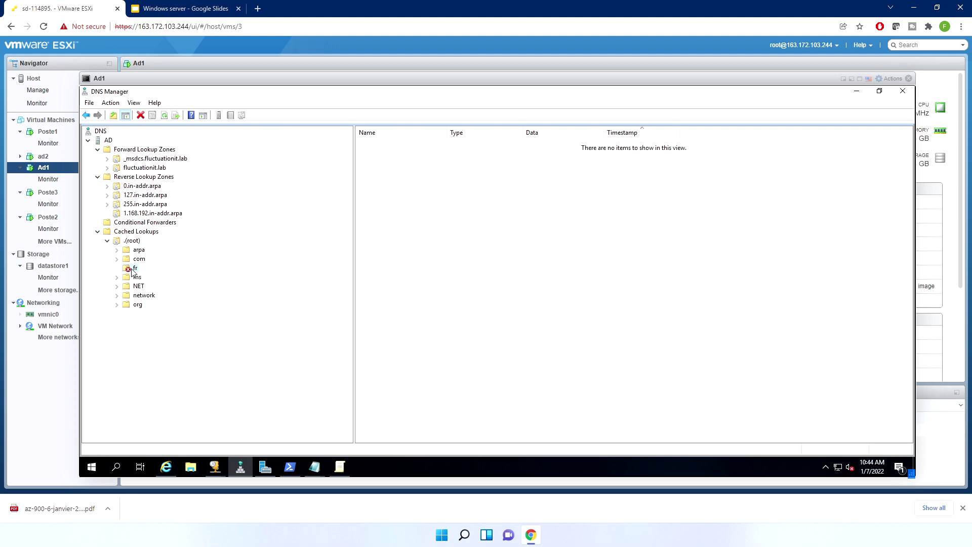
left_click(136, 259)
key("Up")
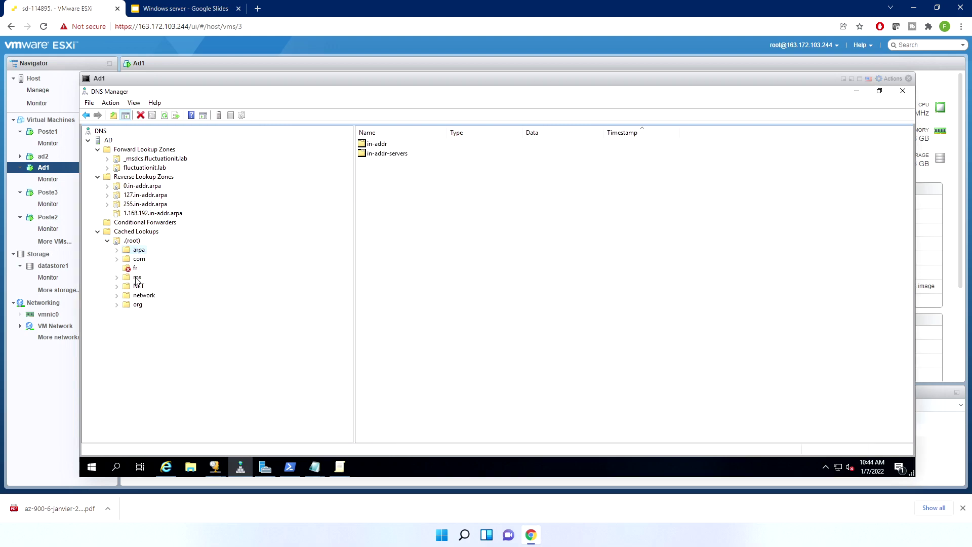
double_click(136, 258)
left_click(399, 232)
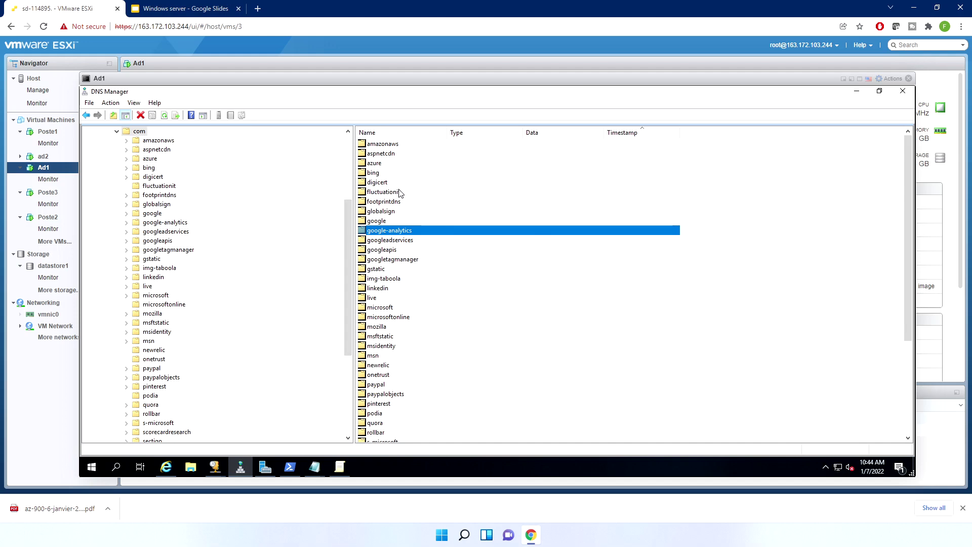
left_click(339, 466)
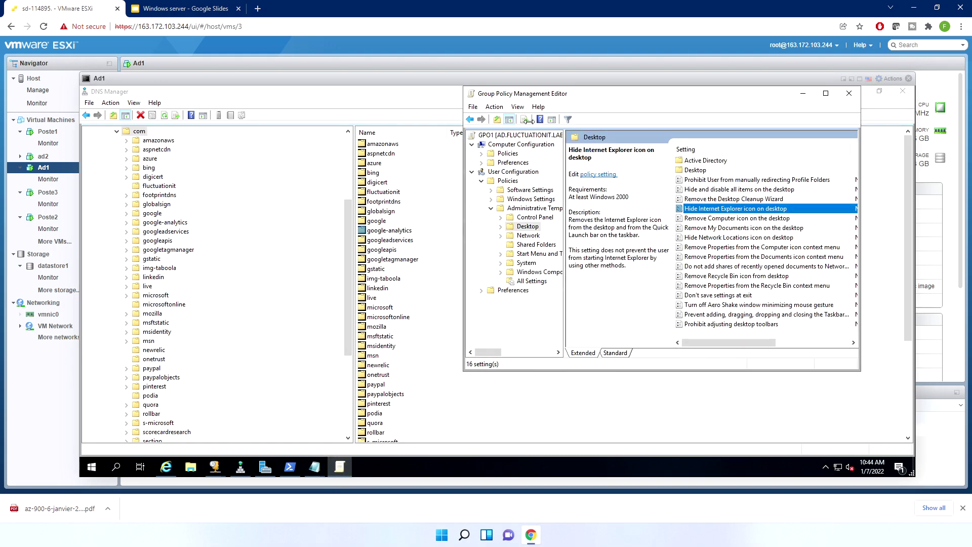
left_click(802, 93)
scroll(344, 147, "up", 5)
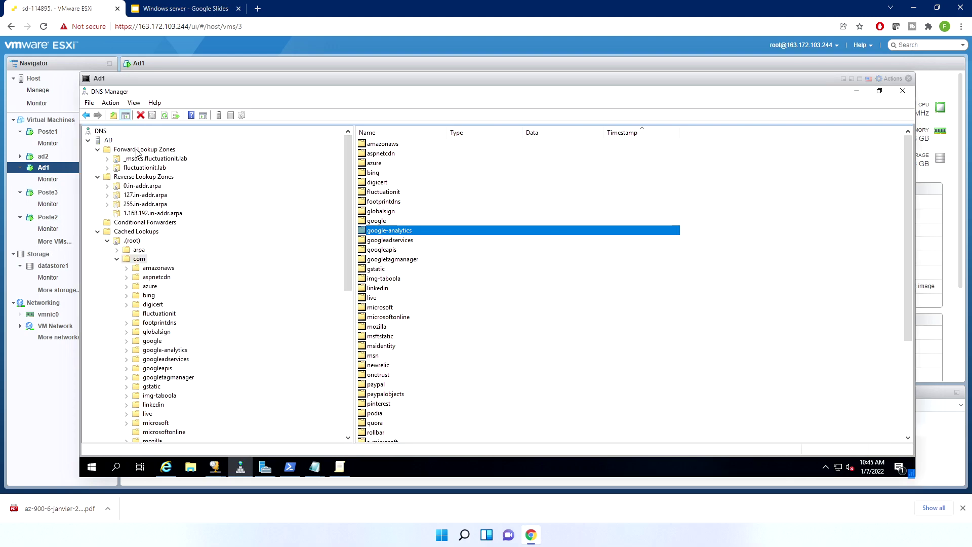
- Expand _msdcs.fluctuationit.lab and browse its dc, domains, gc and pdc folders
left_click(129, 169)
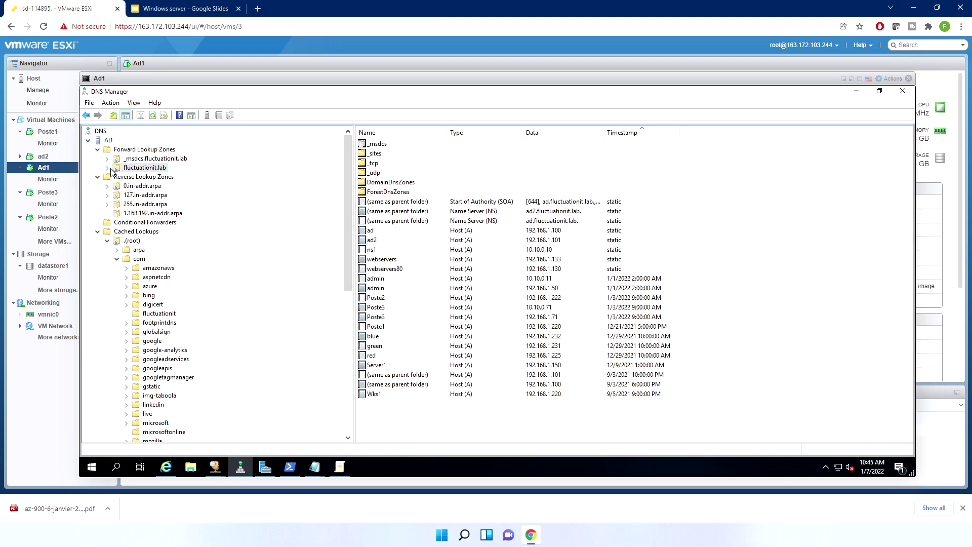
left_click(135, 161)
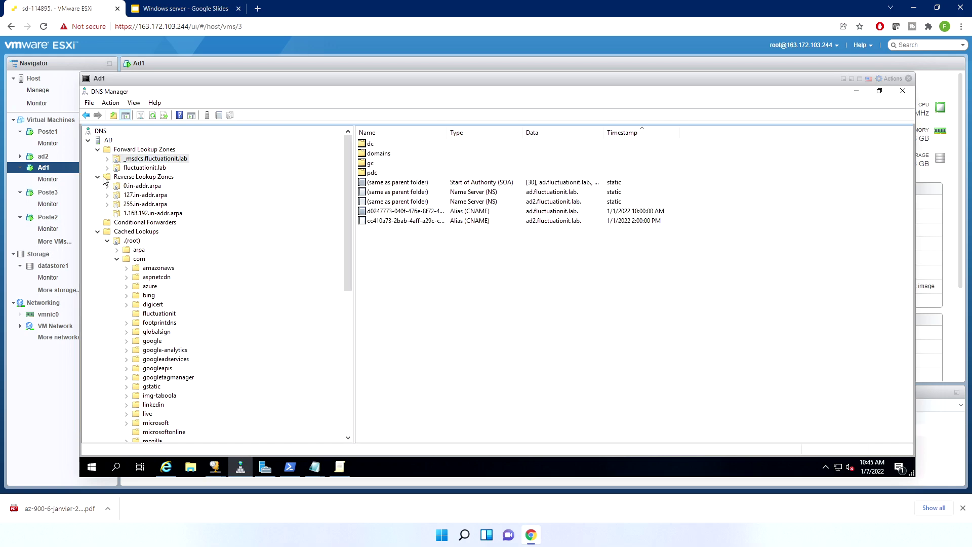
left_click(108, 159)
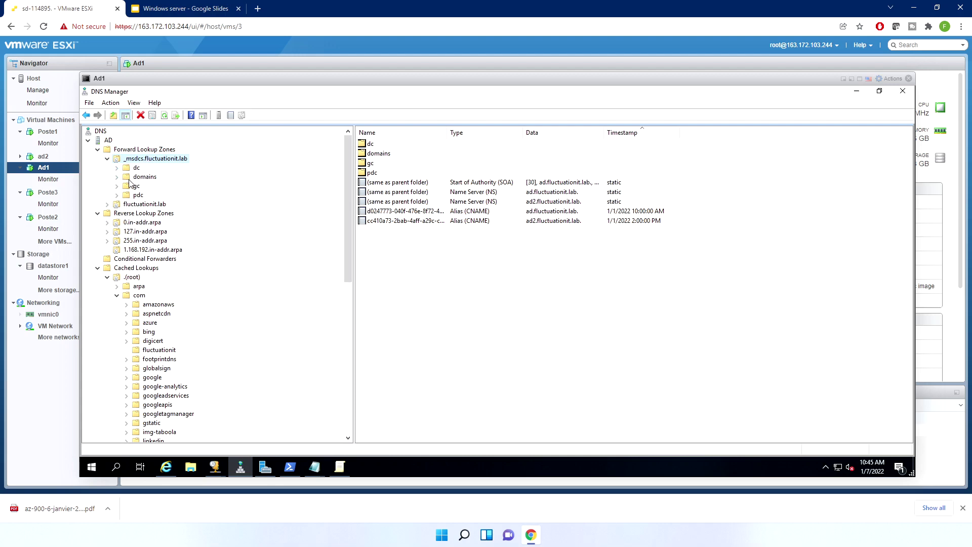
double_click(137, 170)
left_click(151, 179)
left_click(144, 196)
double_click(146, 198)
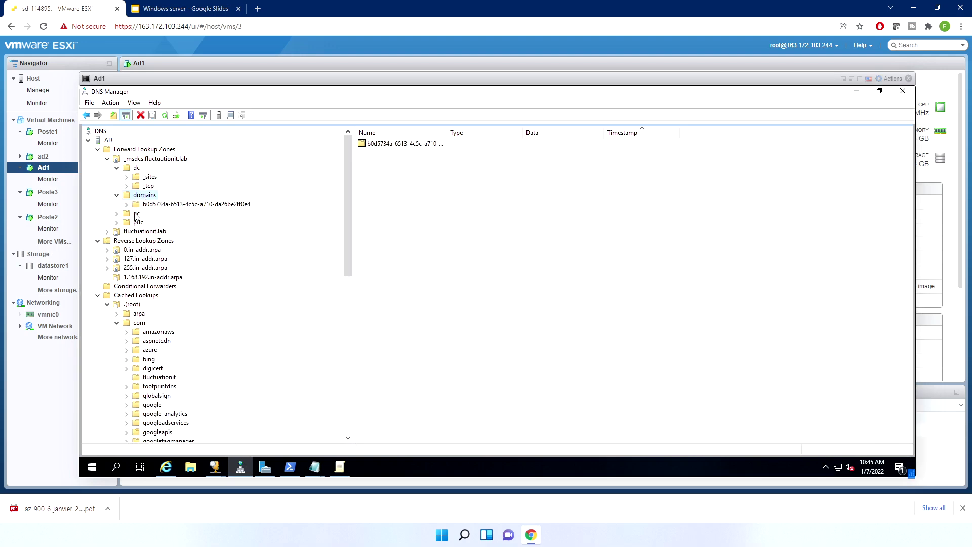
left_click(136, 214)
left_click(140, 223)
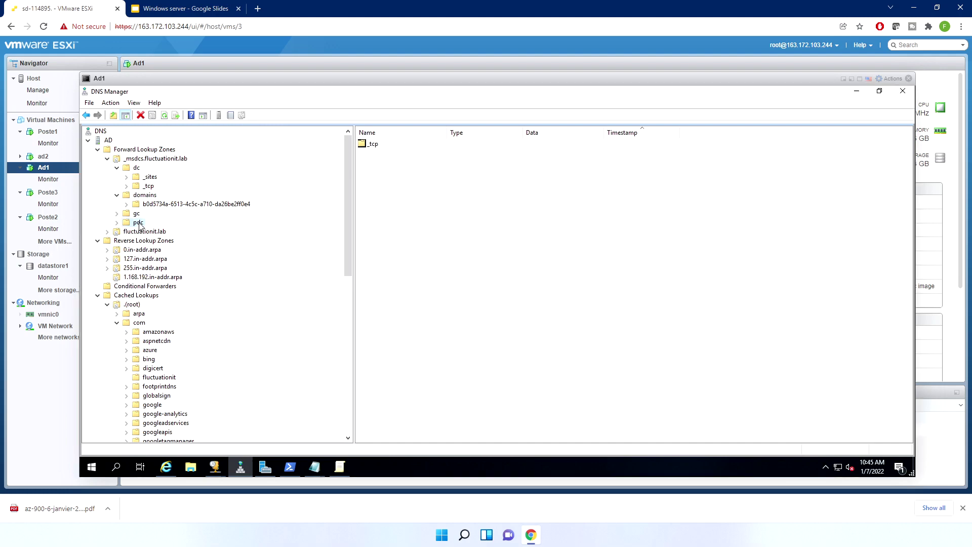
- Expand dc's _sites and compare the Default-First-Site-Name and Malta SRV records
double_click(151, 178)
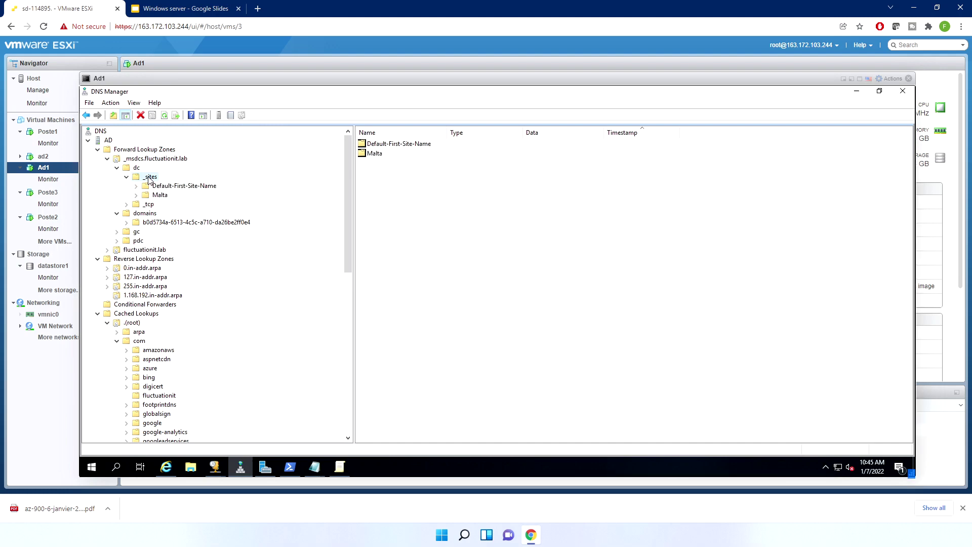
double_click(174, 186)
double_click(166, 204)
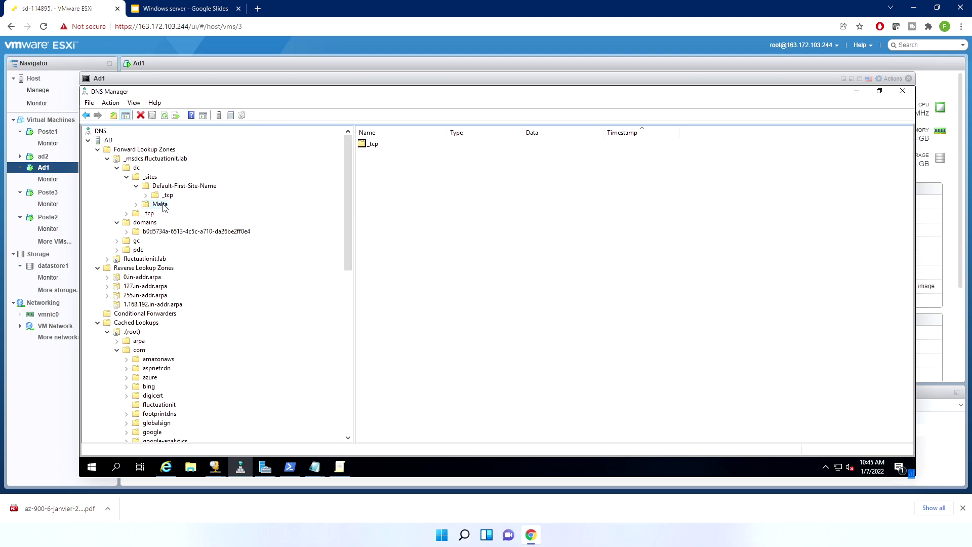
left_click(166, 214)
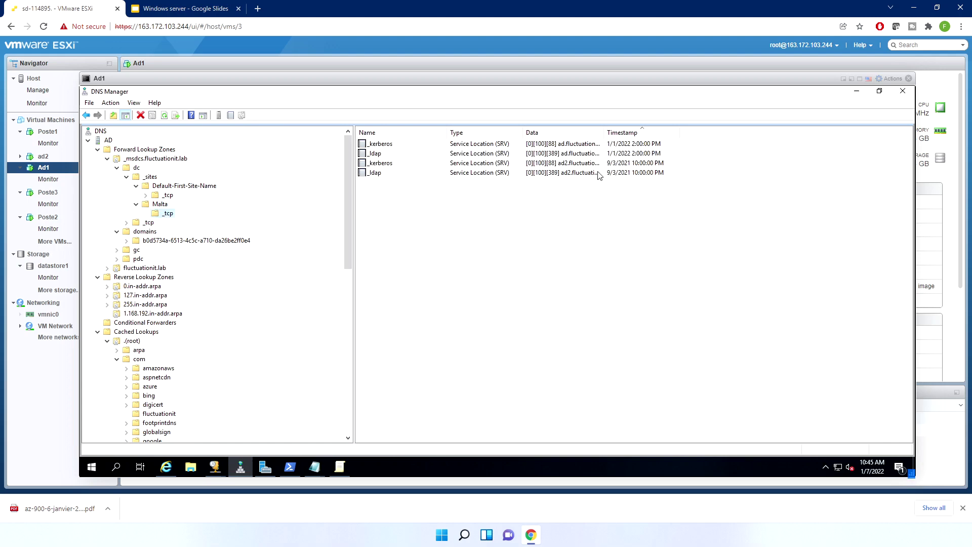
left_click(166, 196)
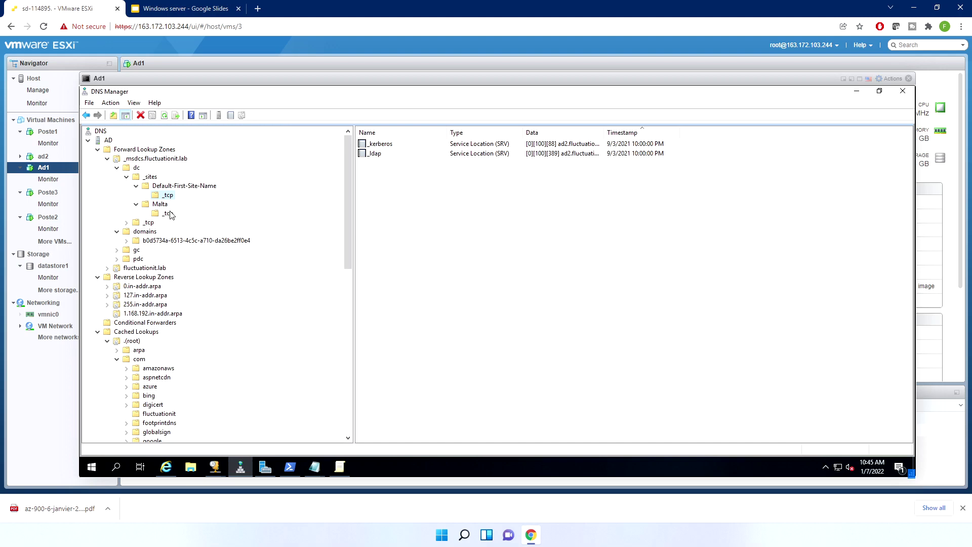
left_click(167, 214)
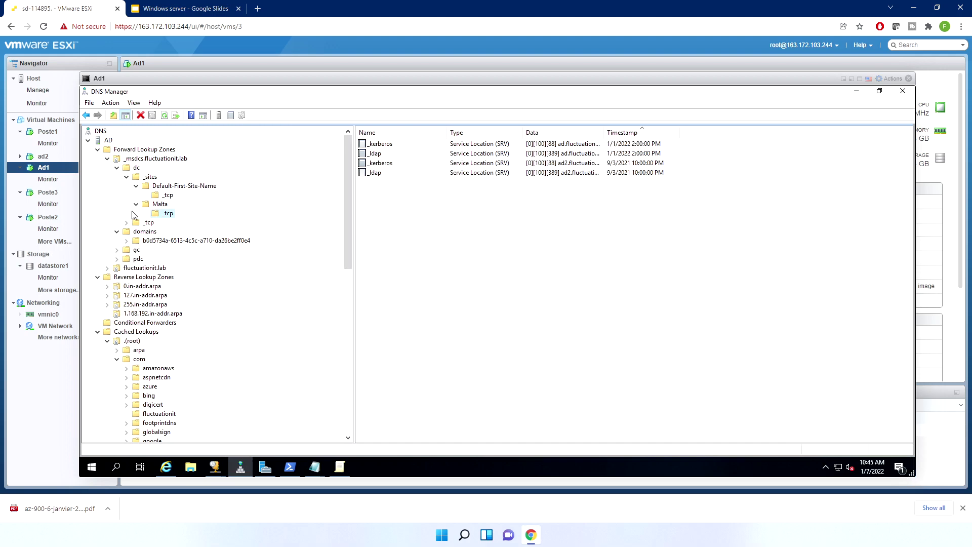
- Show dc's _tcp SRV records: _kerberos and _ldap for ad and ad2
left_click(117, 167)
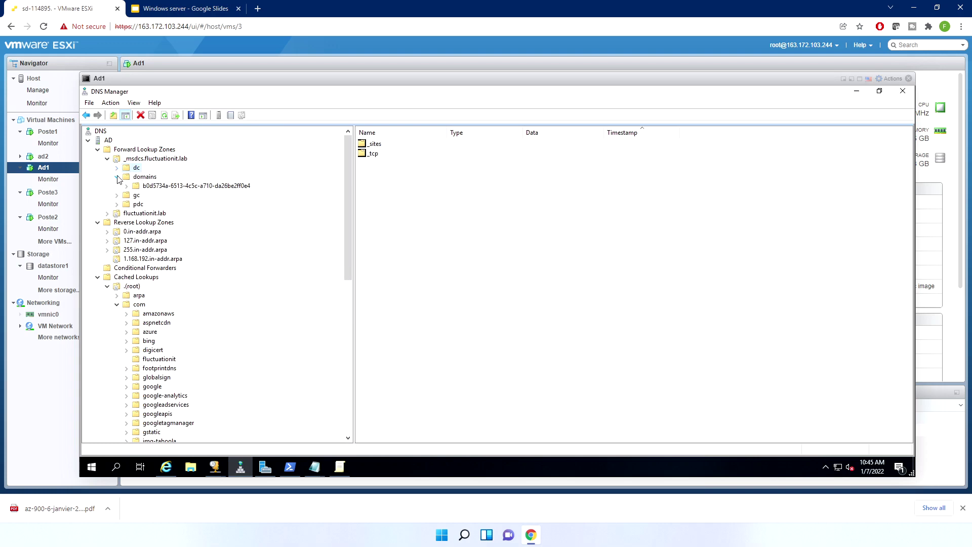
left_click(118, 178)
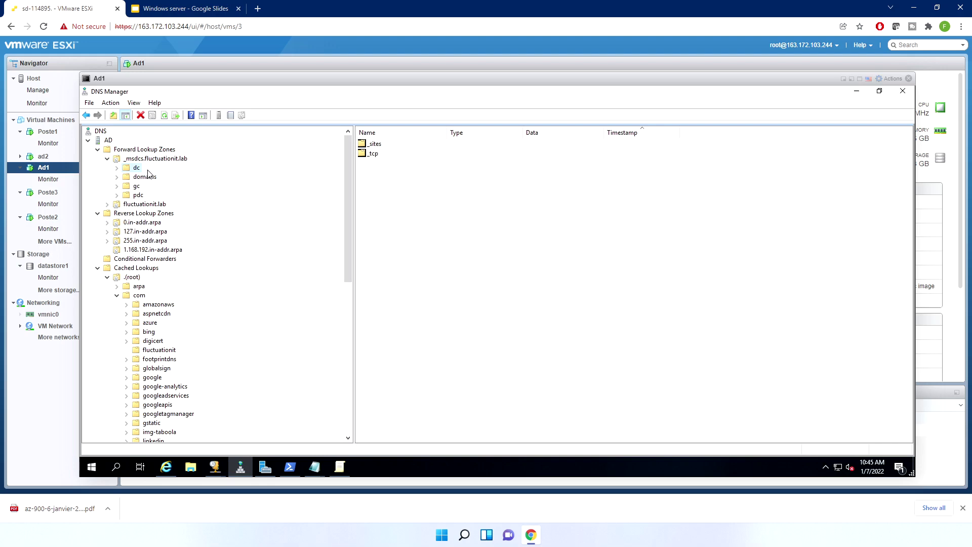
left_click(117, 169)
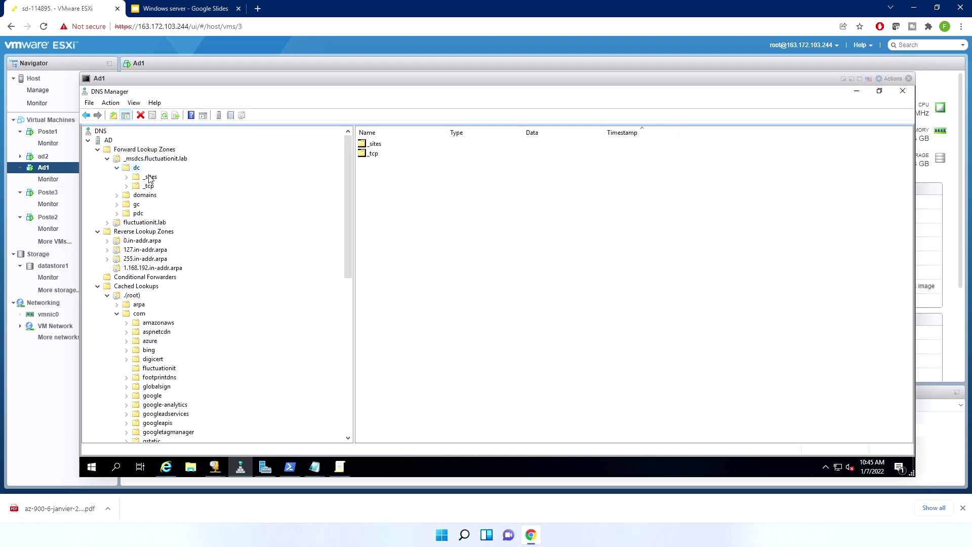
left_click(149, 186)
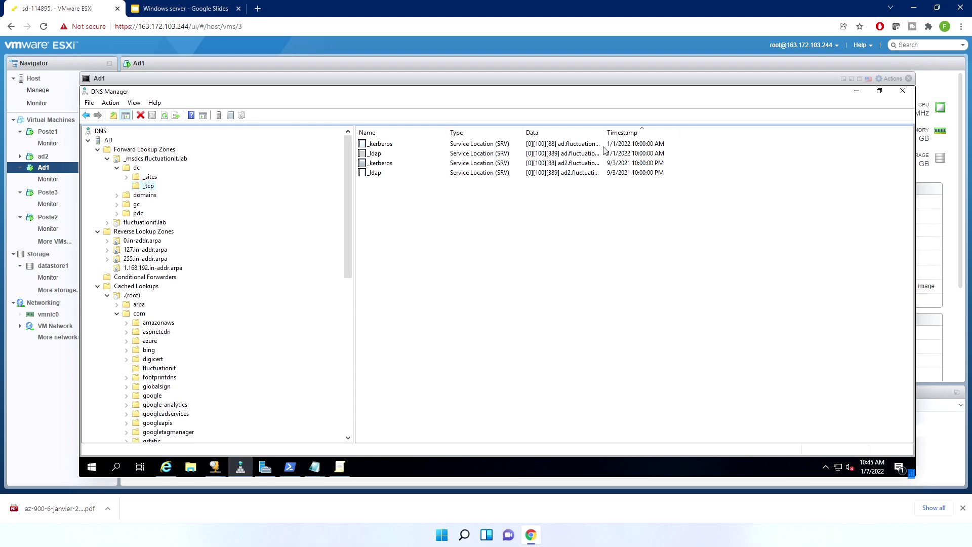
left_click(576, 146)
left_click(574, 162)
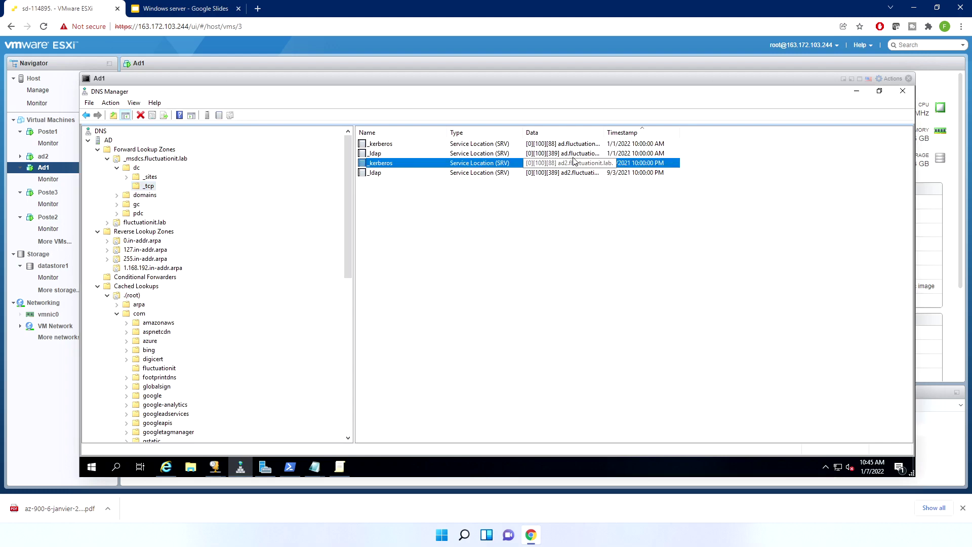
left_click(376, 155)
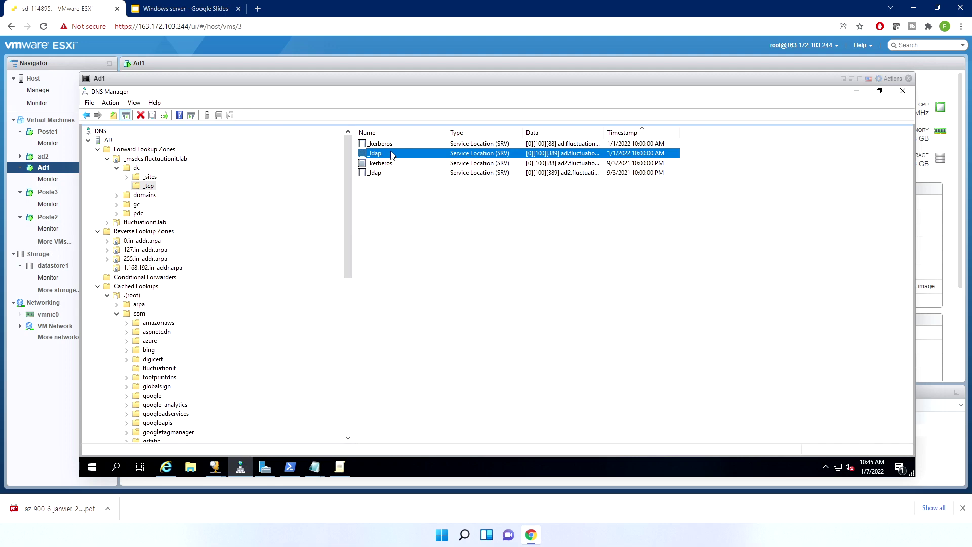
left_click(392, 146)
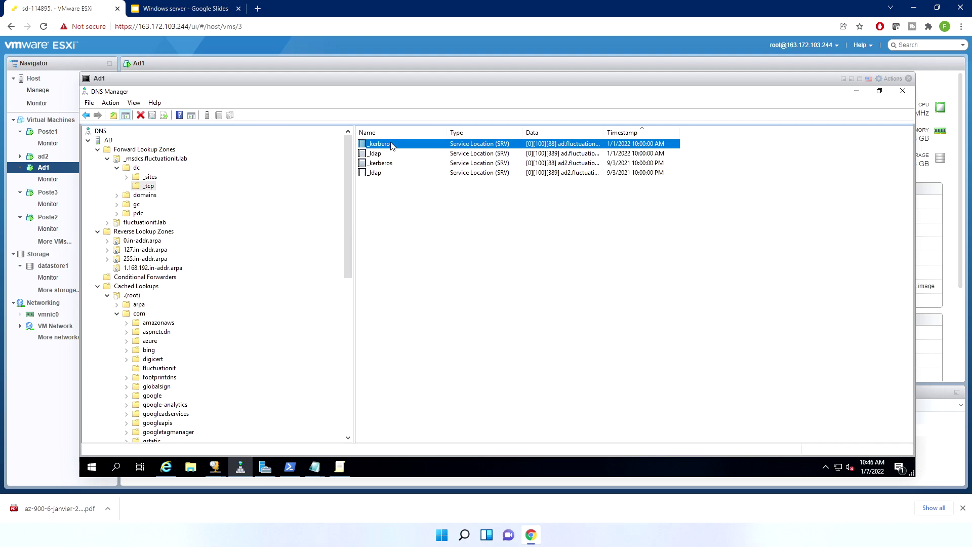
- Review the DNS slide 38 and DNS admin slide in the Windows server deck
left_click(174, 5)
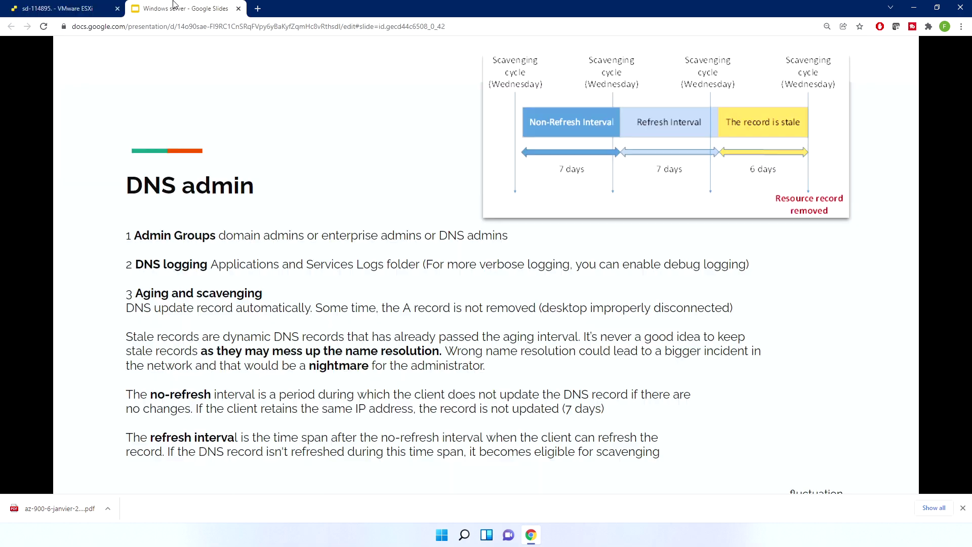
left_click(63, 281)
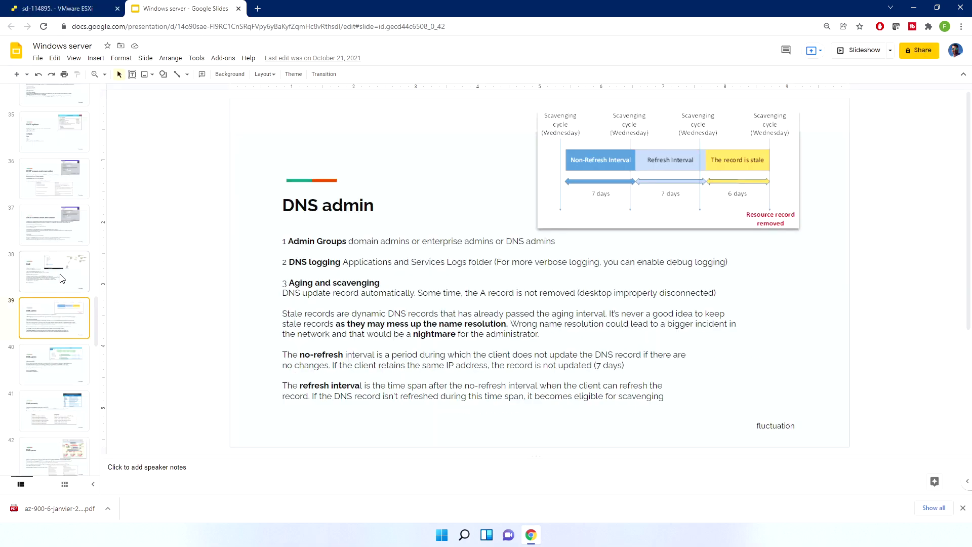
left_click(68, 312)
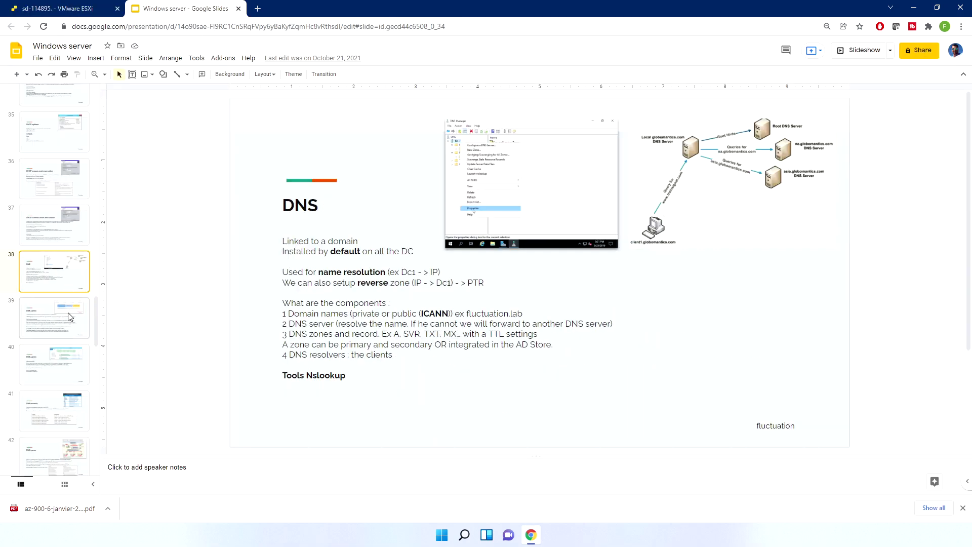
left_click(73, 281)
left_click(75, 7)
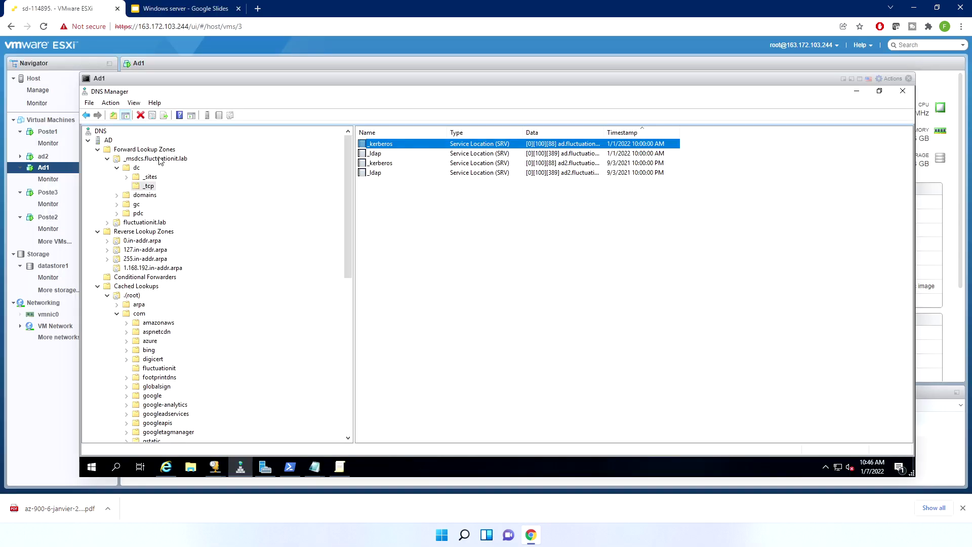
- Collapse dc, Reverse Lookup Zones and Cached Lookups, and list _msdcs.fluctuationit.lab's records
left_click(117, 168)
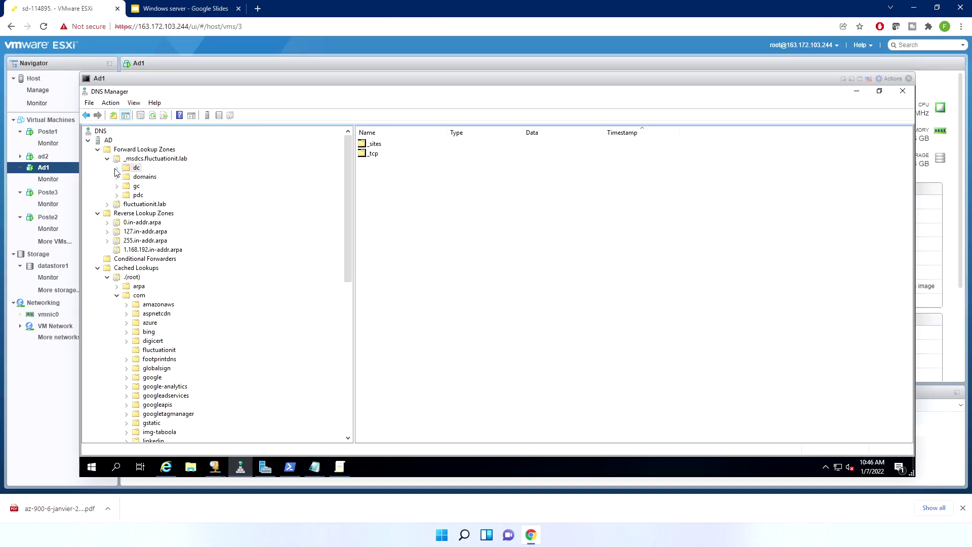
left_click(98, 215)
left_click(98, 232)
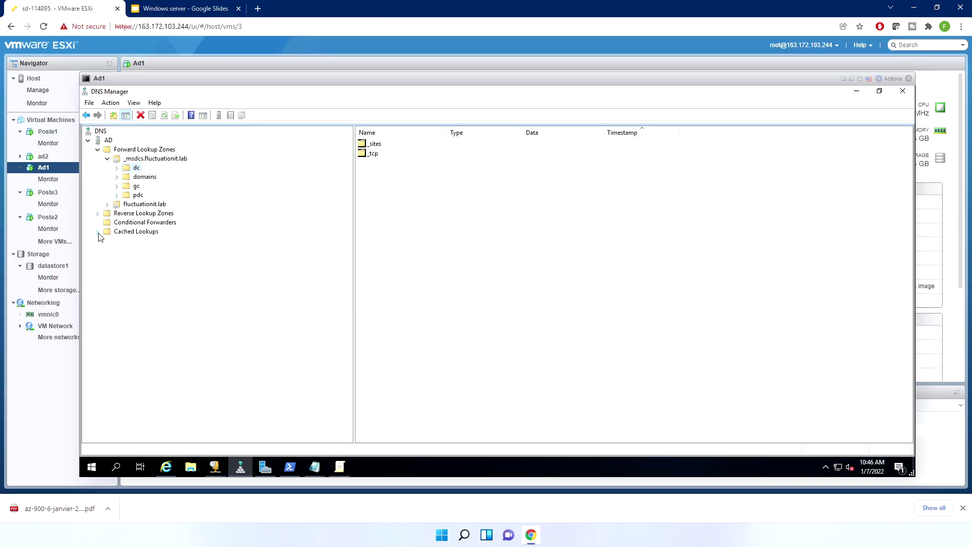
left_click(107, 159)
- Check the _msdcs.fluctuationit.lab zone's Active Directory-Integrated type in Properties, cancelling without changes
right_click(135, 158)
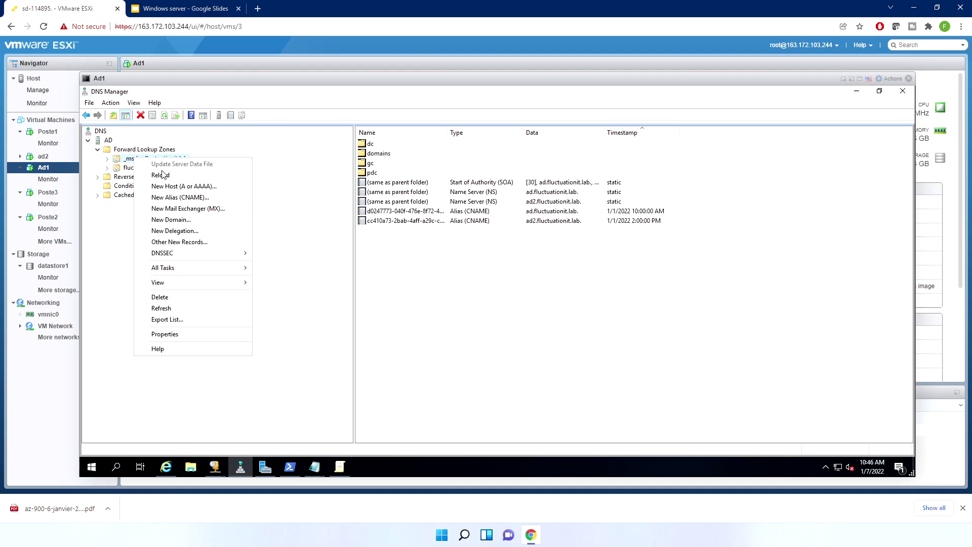
left_click(164, 334)
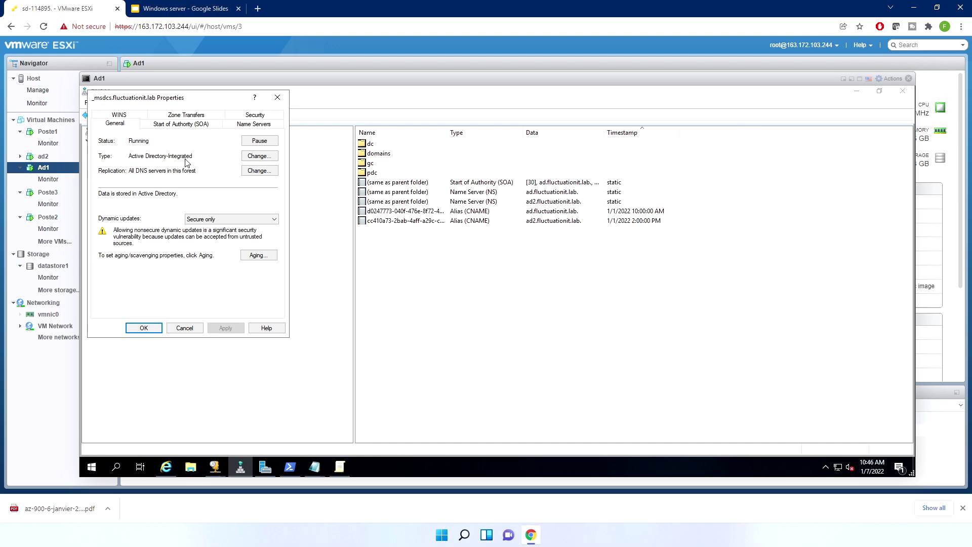
left_click(260, 157)
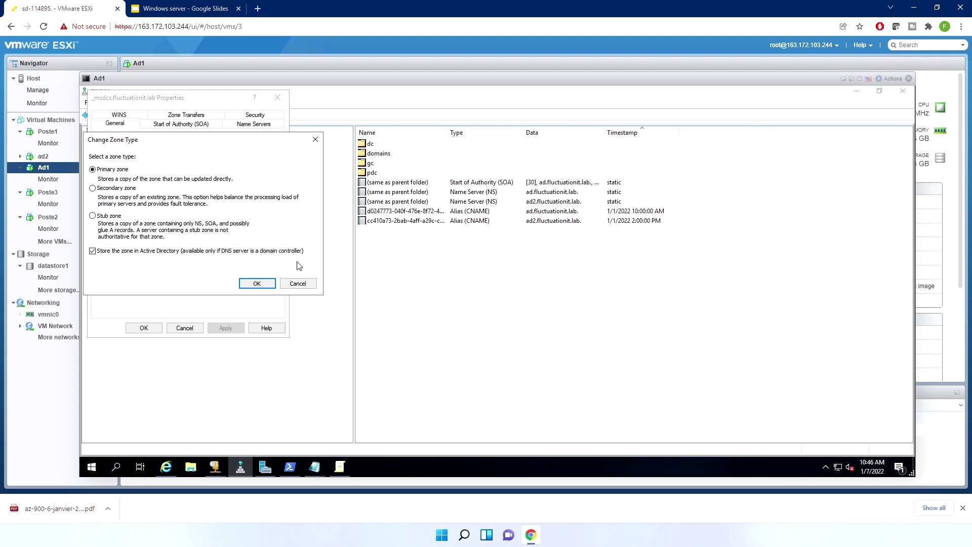
left_click(297, 284)
left_click(185, 328)
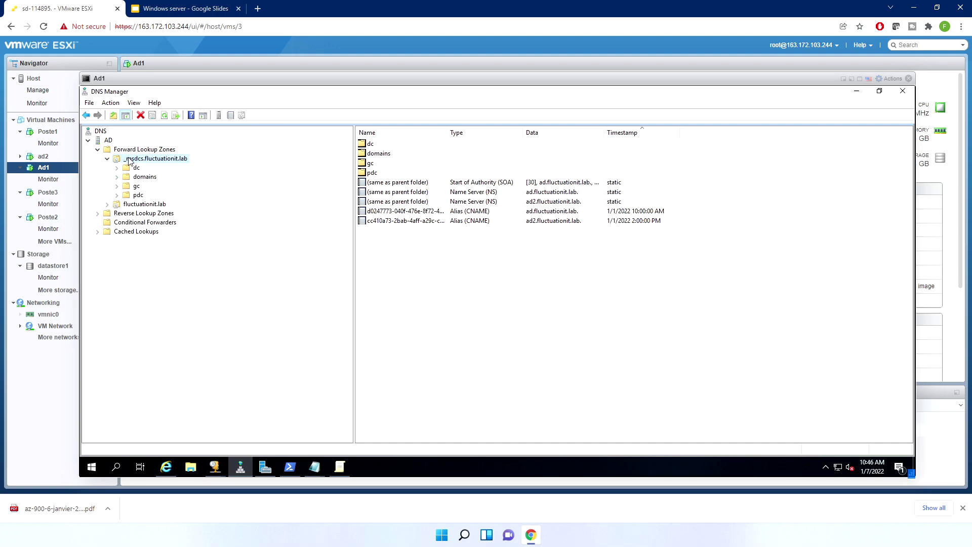
- Collapse _msdcs.fluctuationit.lab and expand fluctuationit.lab to its _msdcs, _sites, _tcp, _udp subfolders
left_click(140, 205)
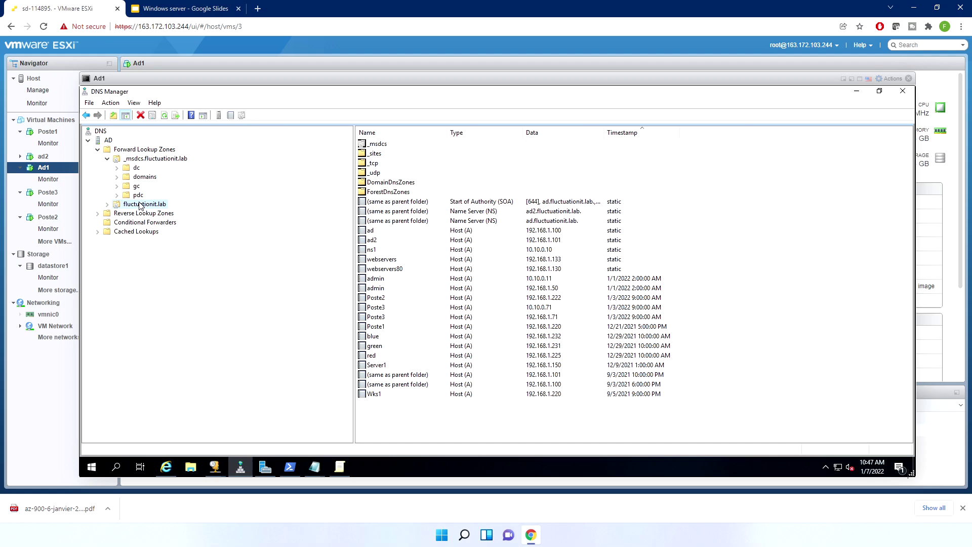
left_click(108, 158)
double_click(134, 170)
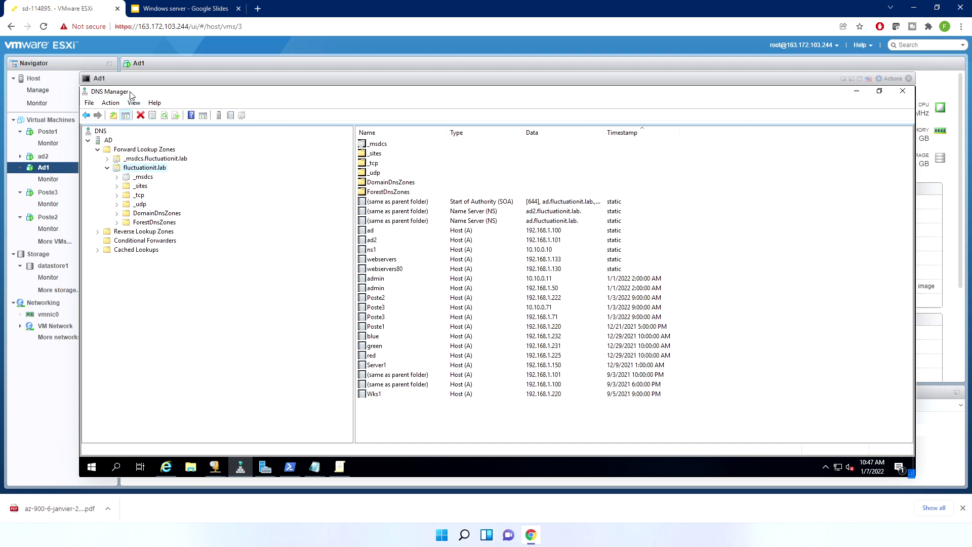
left_click_drag(131, 81, 242, 77)
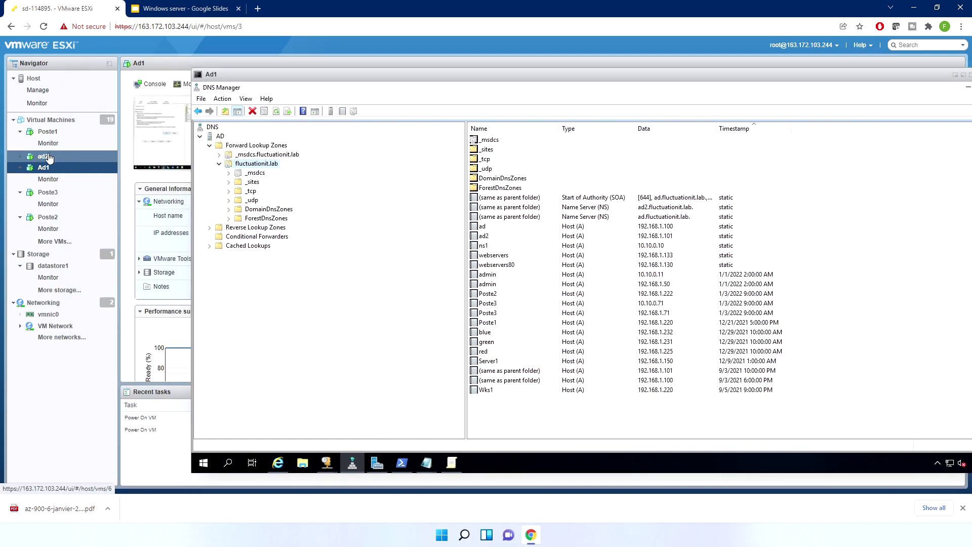
- Connect DNS Manager to the DNS server ad2
right_click(217, 137)
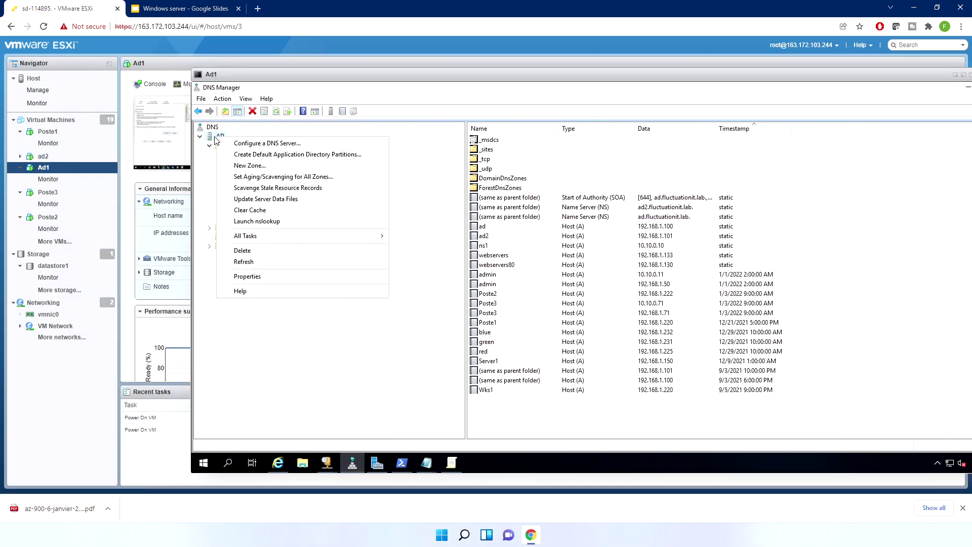
right_click(213, 128)
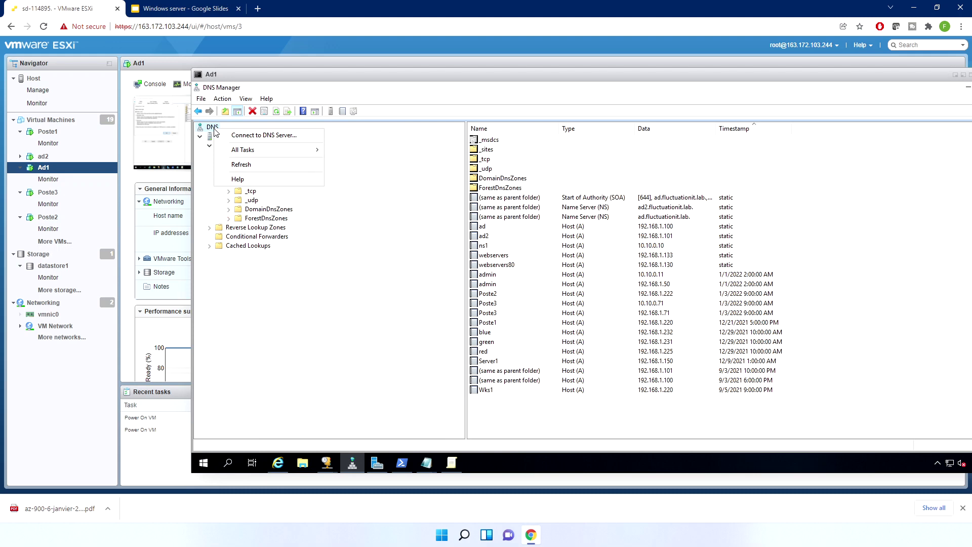
left_click(237, 136)
left_click(549, 261)
type("ad2")
left_click(639, 305)
- Open ad2's fluctuationit.lab forward zone and compare it with AD's records
left_click(220, 255)
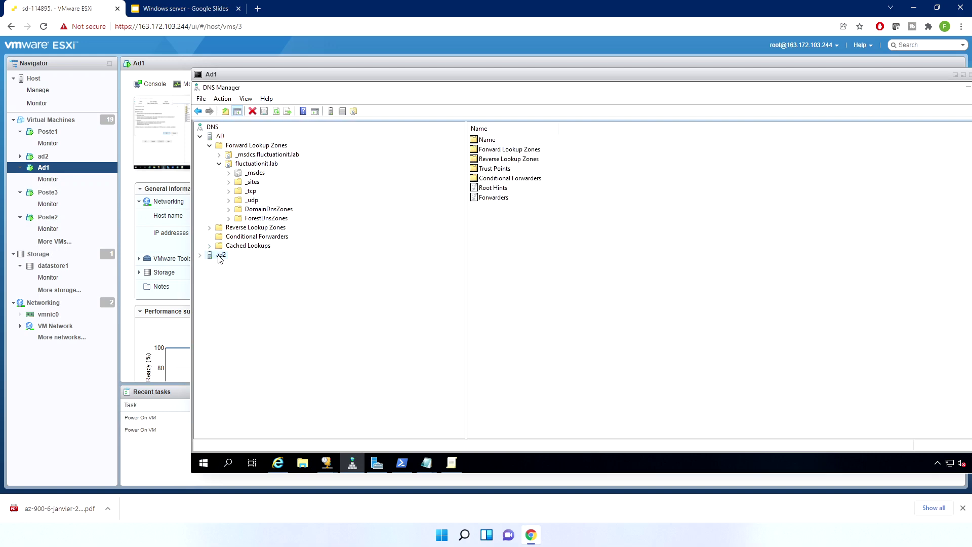
left_click(200, 255)
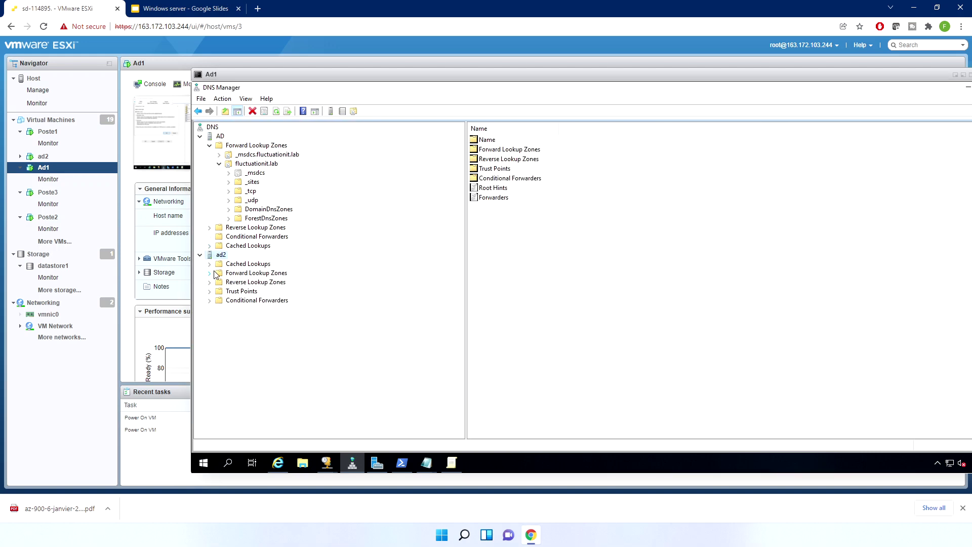
double_click(216, 274)
double_click(250, 292)
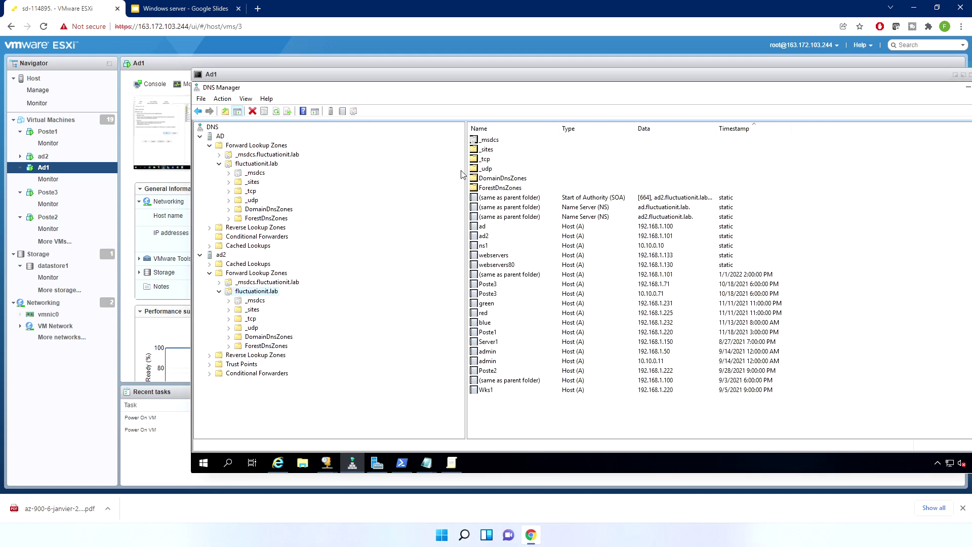
left_click(252, 163)
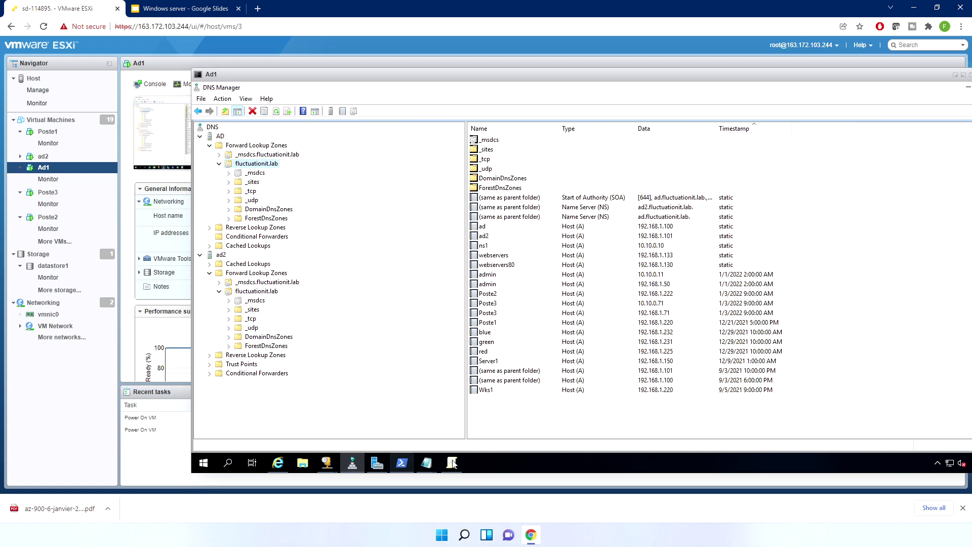
- Restore Server Manager and launch Active Directory Users and Computers from its Tools menu
left_click(377, 462)
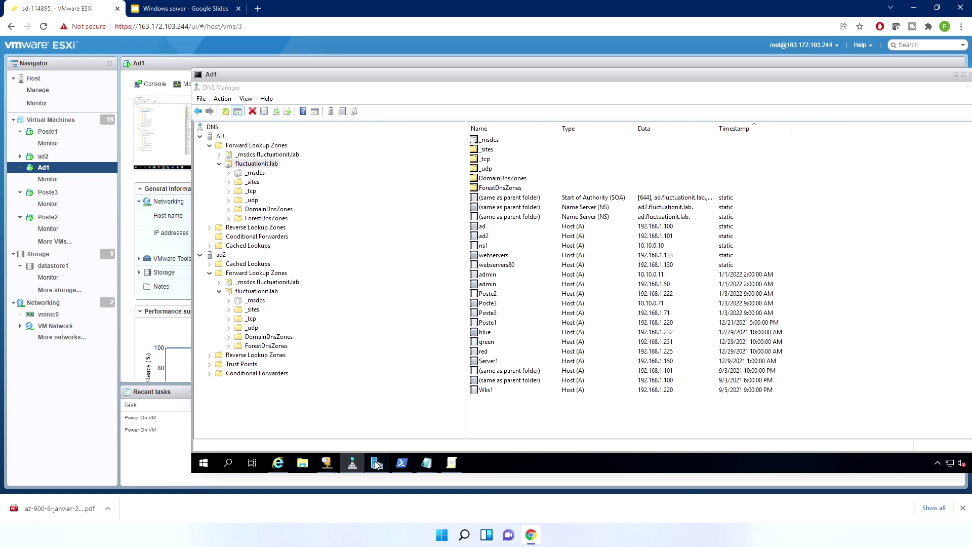
double_click(919, 89)
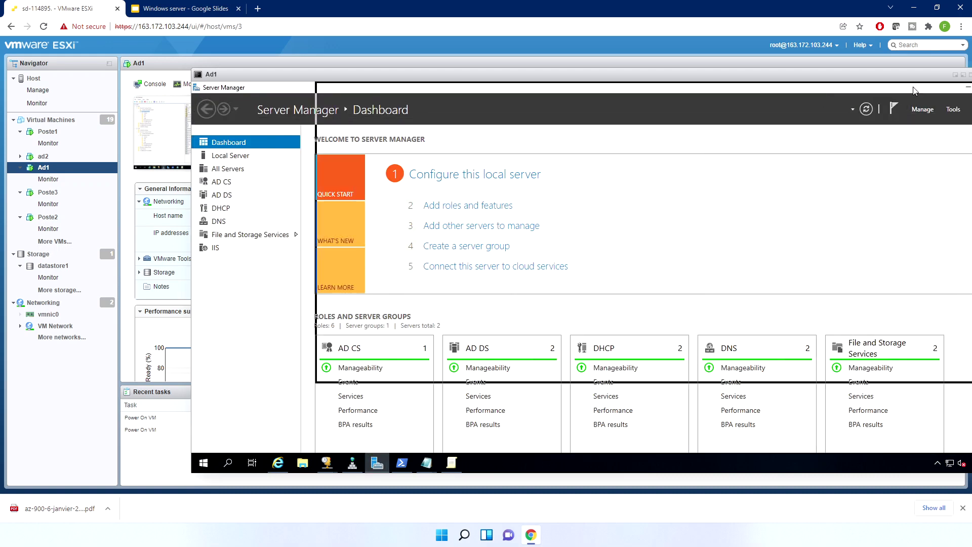
left_click_drag(908, 74, 756, 75)
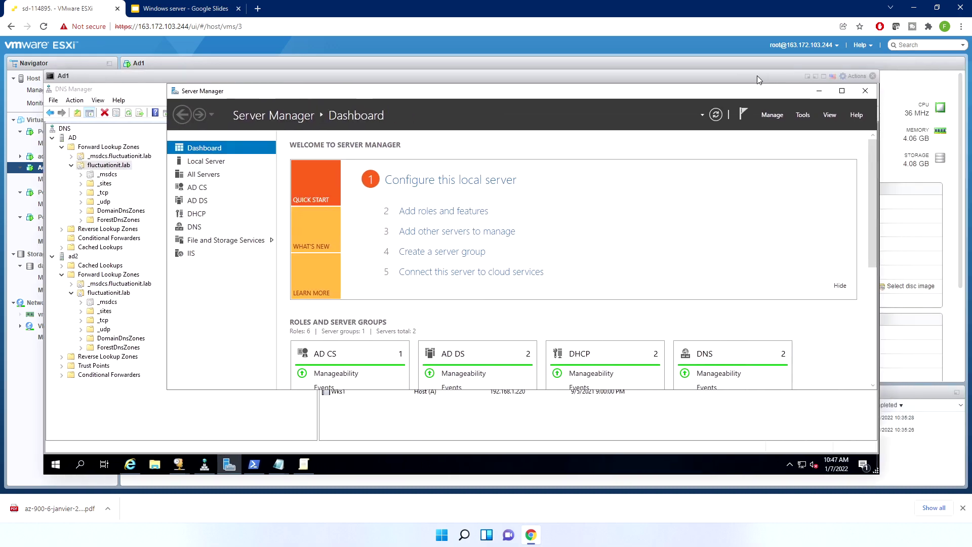
left_click(798, 114)
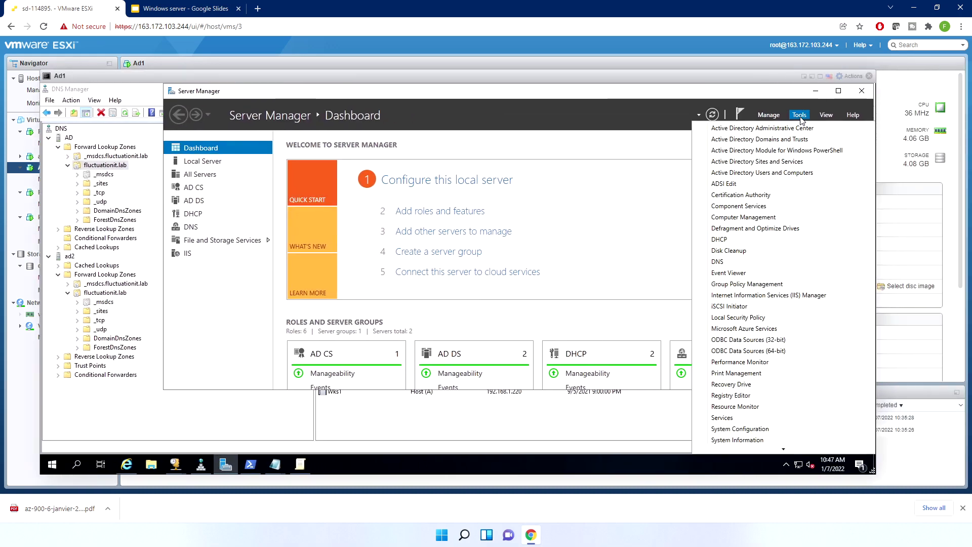
left_click(771, 174)
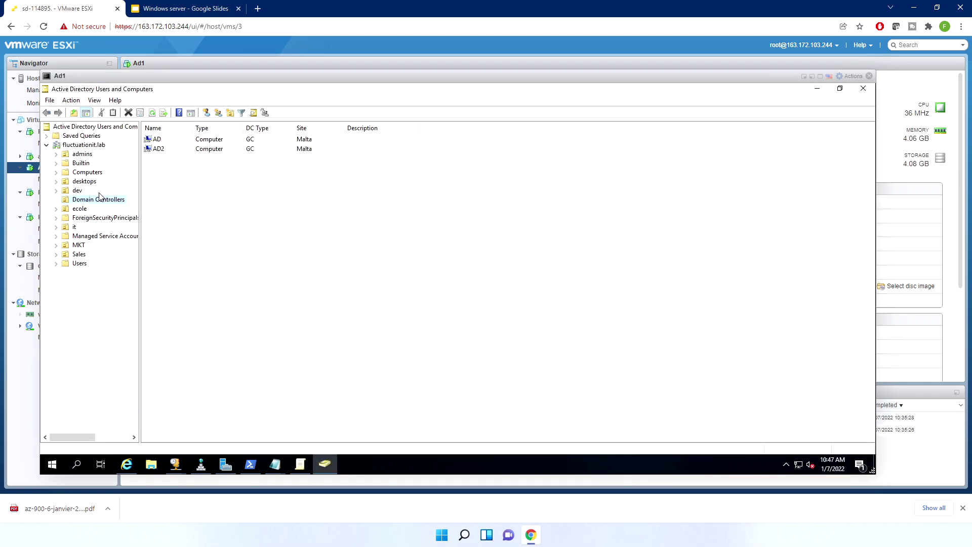
- Browse the Domain Controllers, Builtin and Computers containers, then close the Ad1 console
left_click(82, 154)
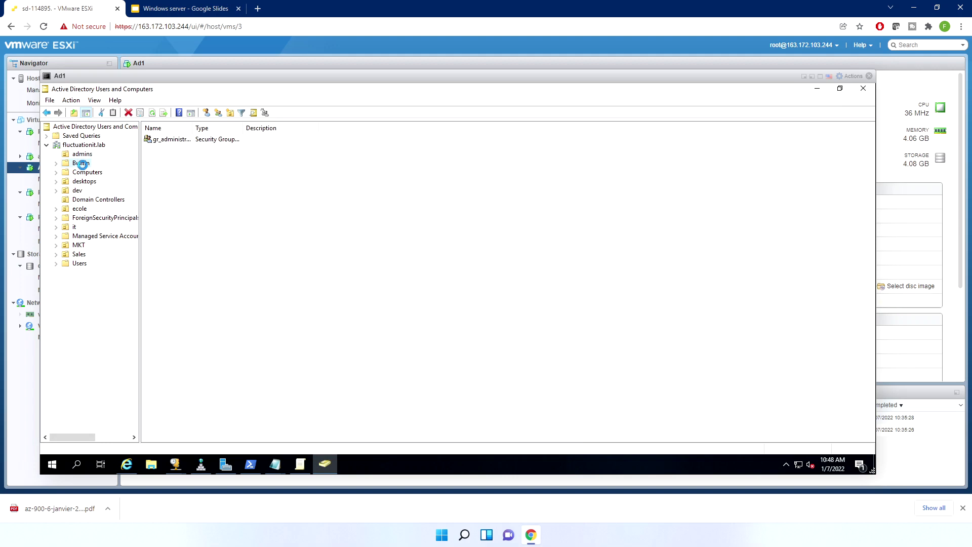
left_click(81, 163)
left_click(82, 172)
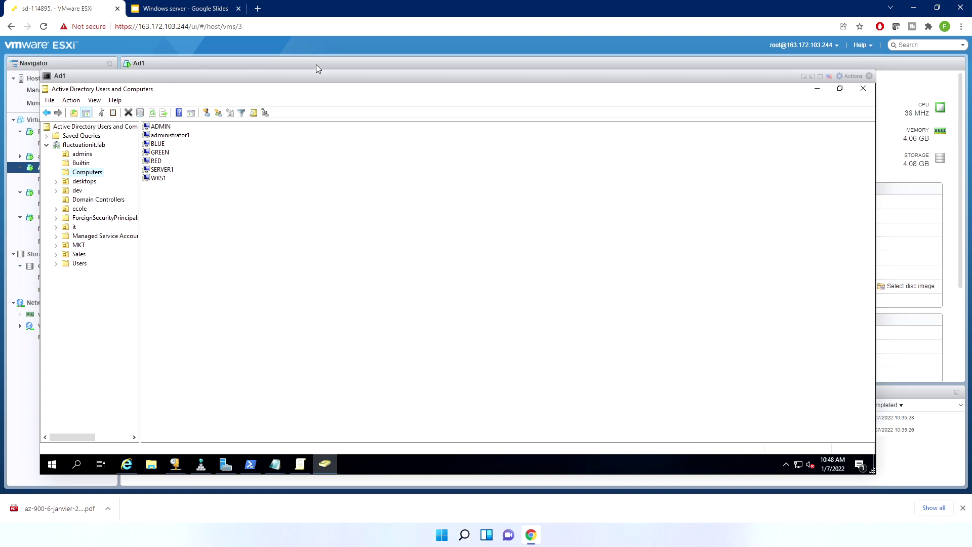
left_click(803, 76)
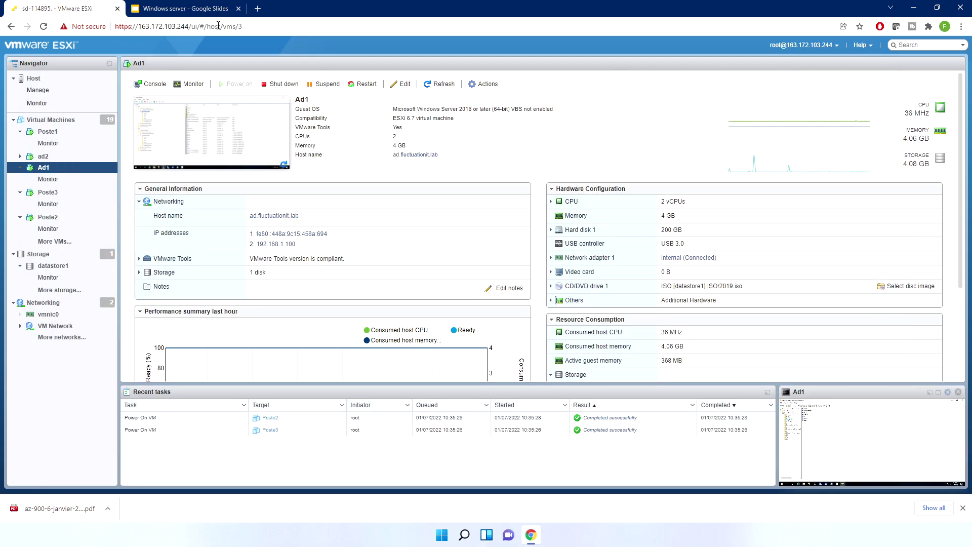
- Present the Windows server deck full screen, opening on slide 38 about DNS and Nslookup
left_click(178, 9)
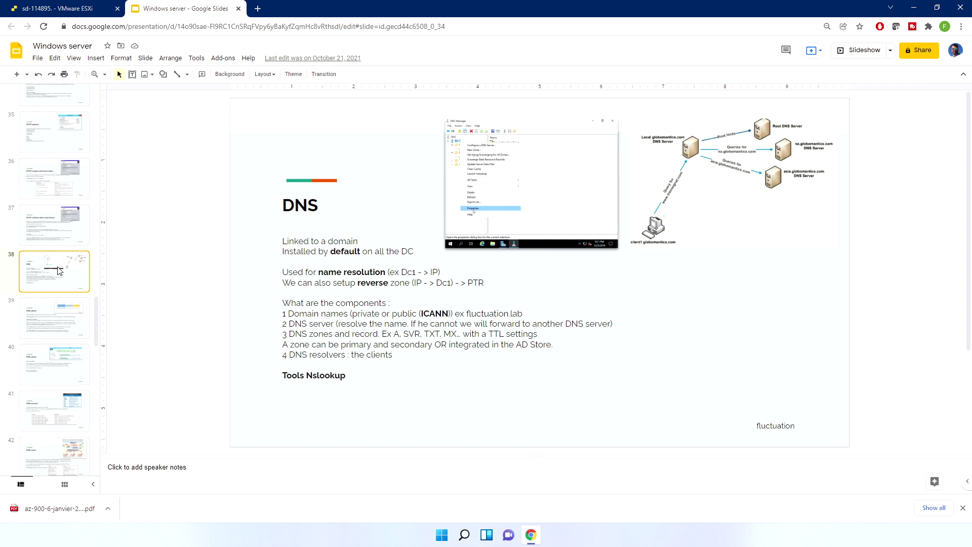
left_click(863, 50)
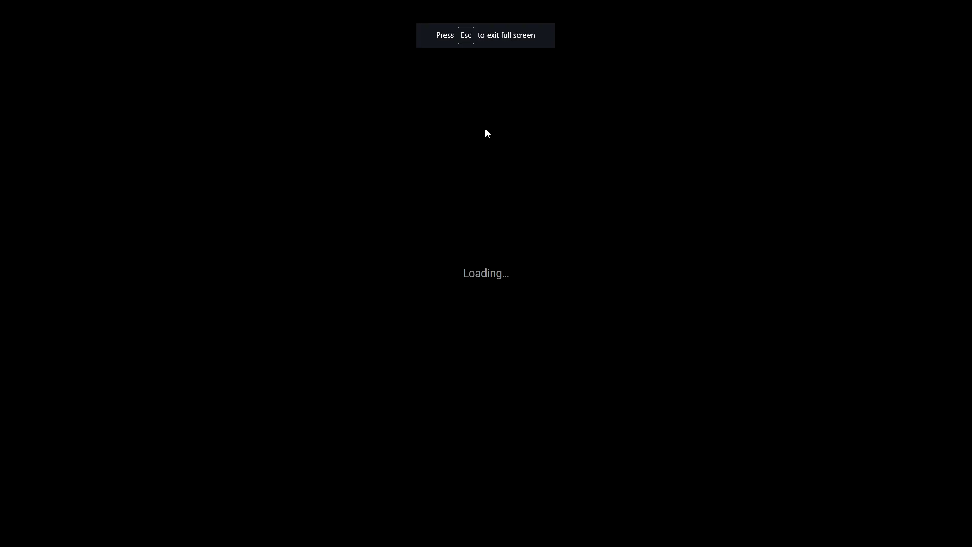
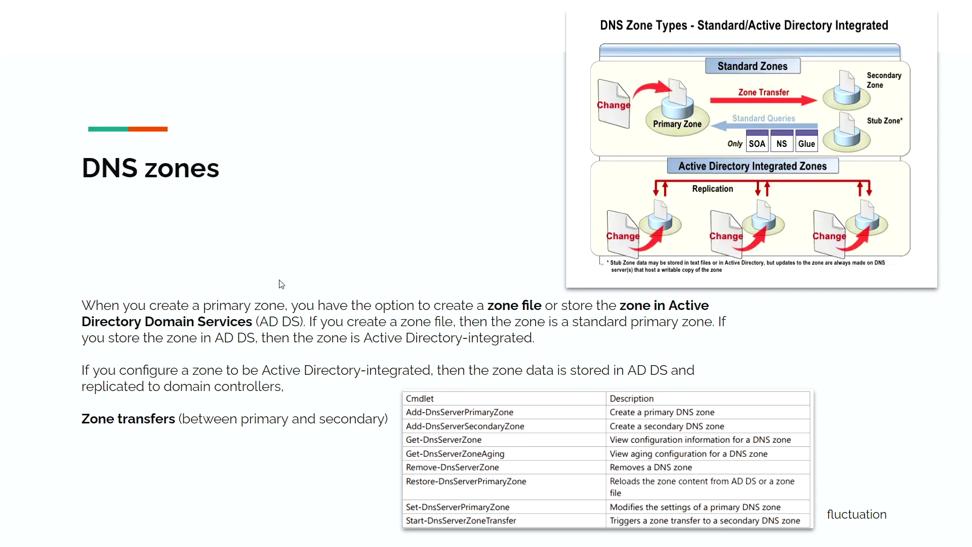
- Exit the full-screen slideshow to reach the 'DNS zones' slide in normal view
key("Escape")
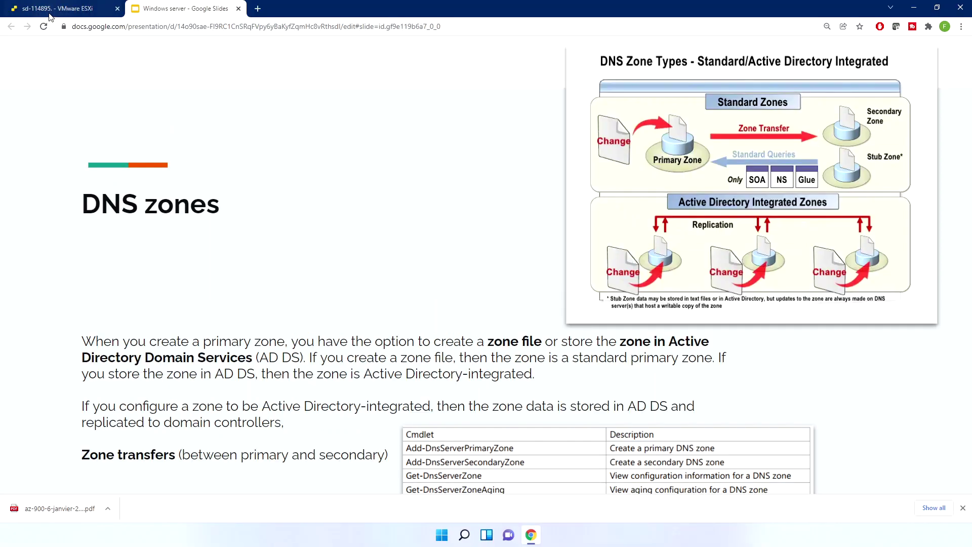
- Open the Ad1 console and browse to Local Disk (C:) in File Explorer
left_click(51, 8)
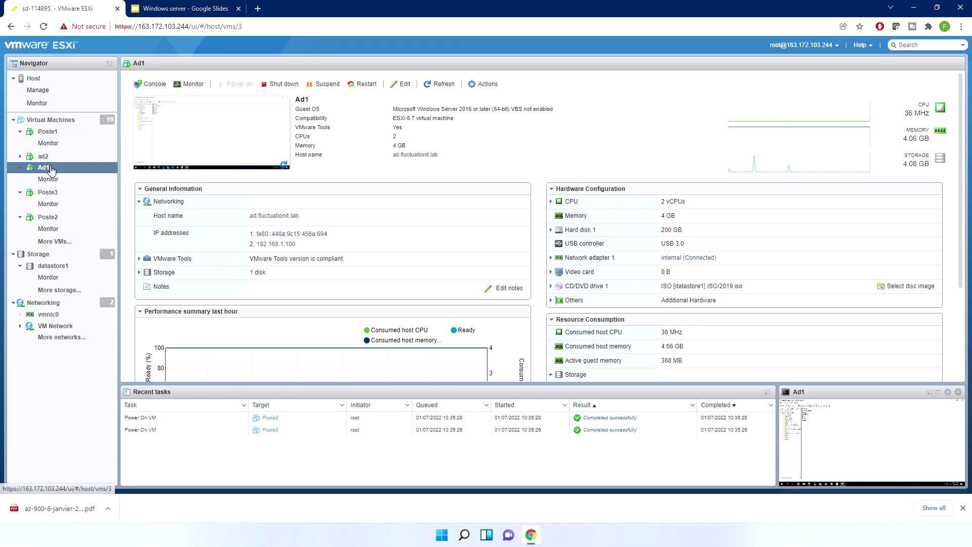
left_click(201, 139)
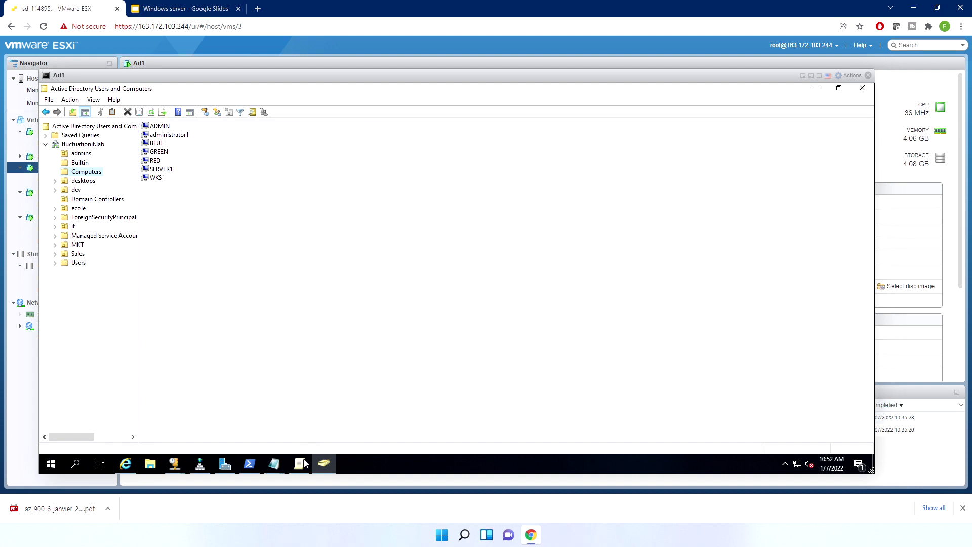
left_click(151, 470)
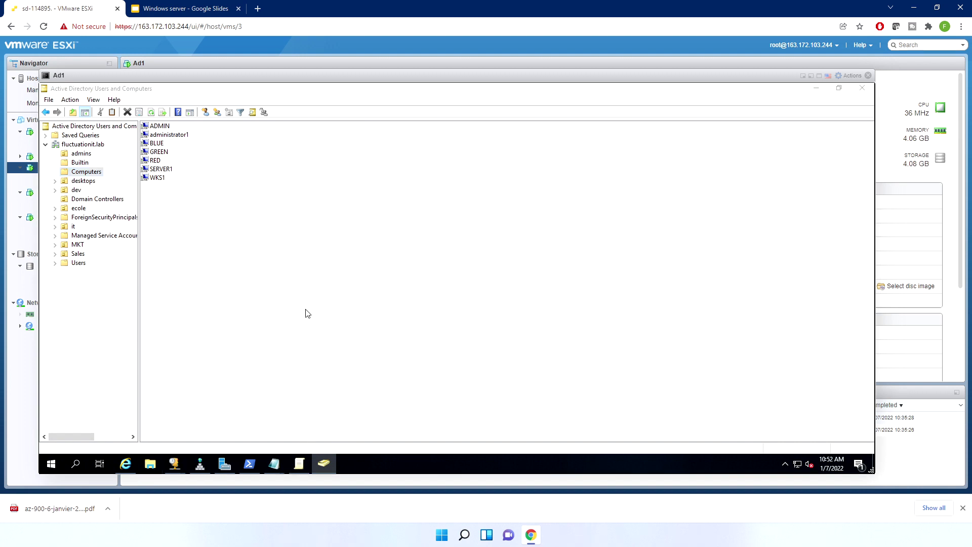
left_click(233, 259)
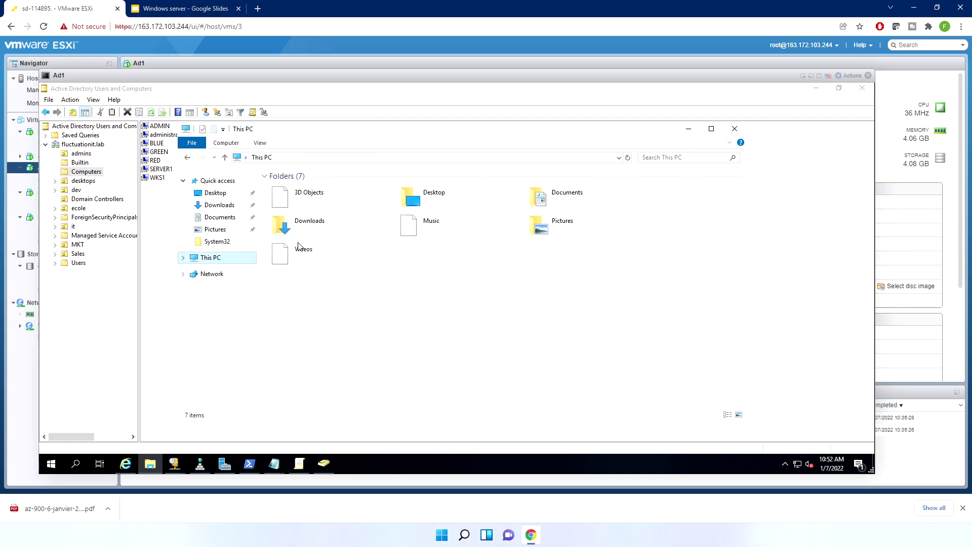
left_click(324, 296)
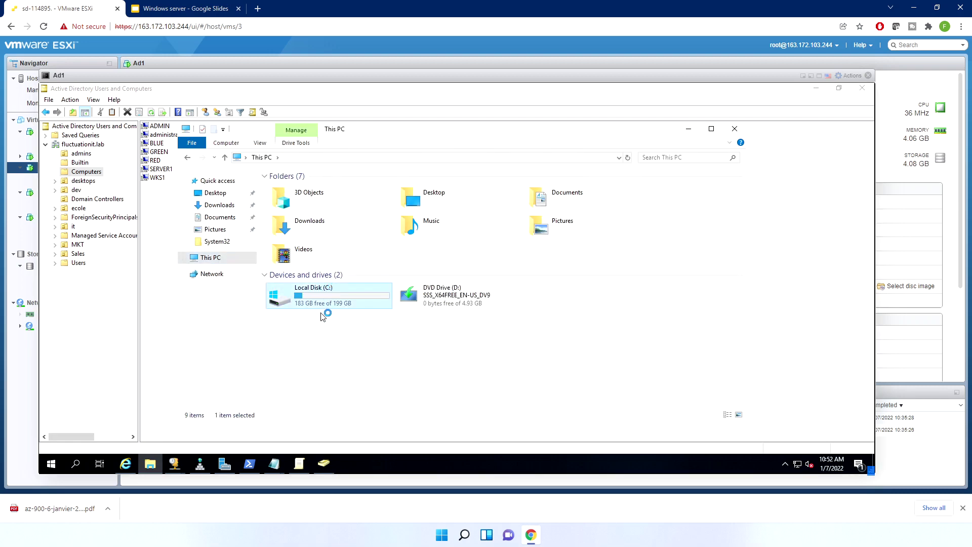
double_click(349, 287)
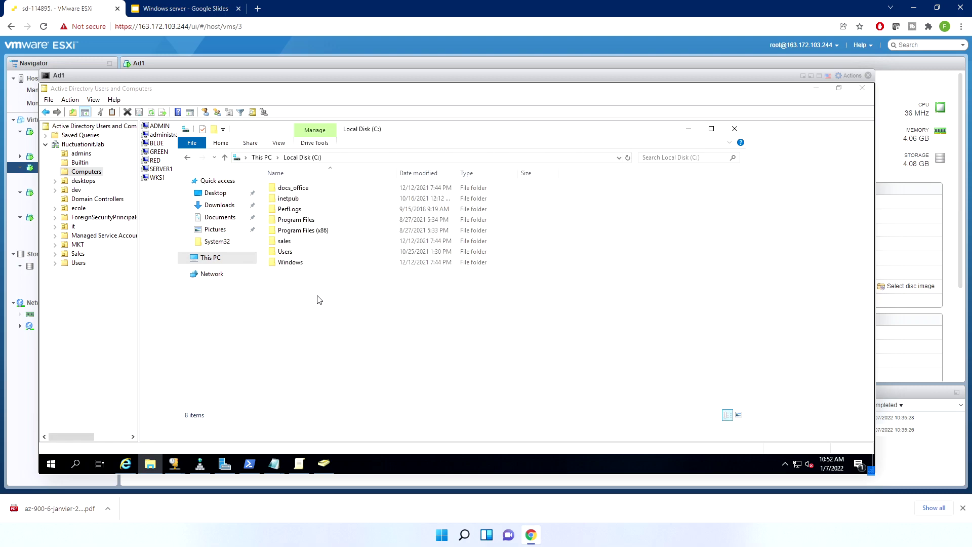
- Go through Windows and System32 into the dns folder, then move the window right
double_click(306, 263)
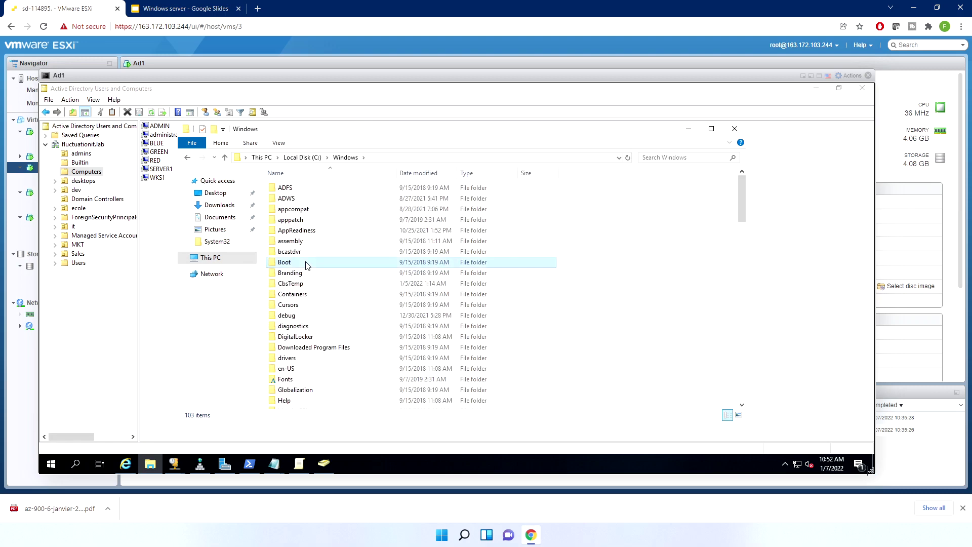
key("s")
key("y")
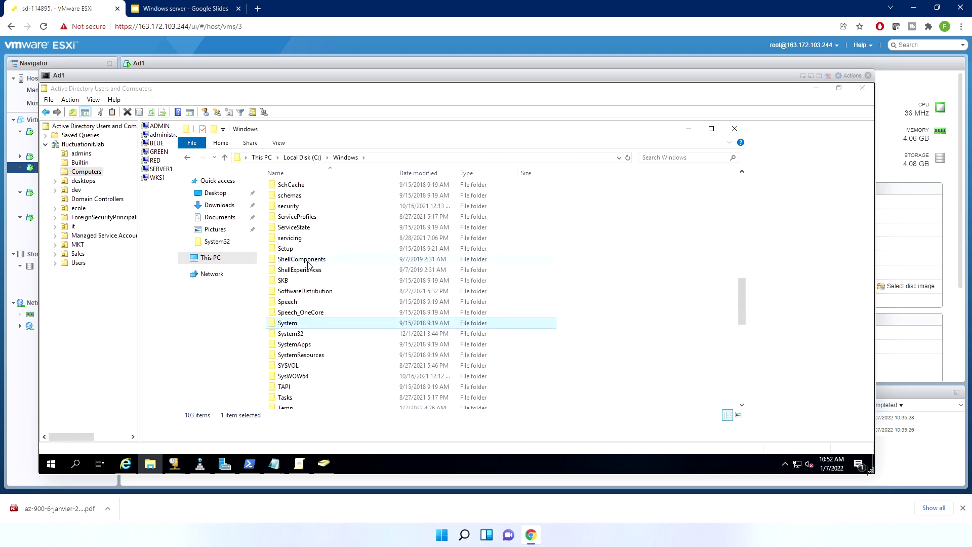
double_click(302, 333)
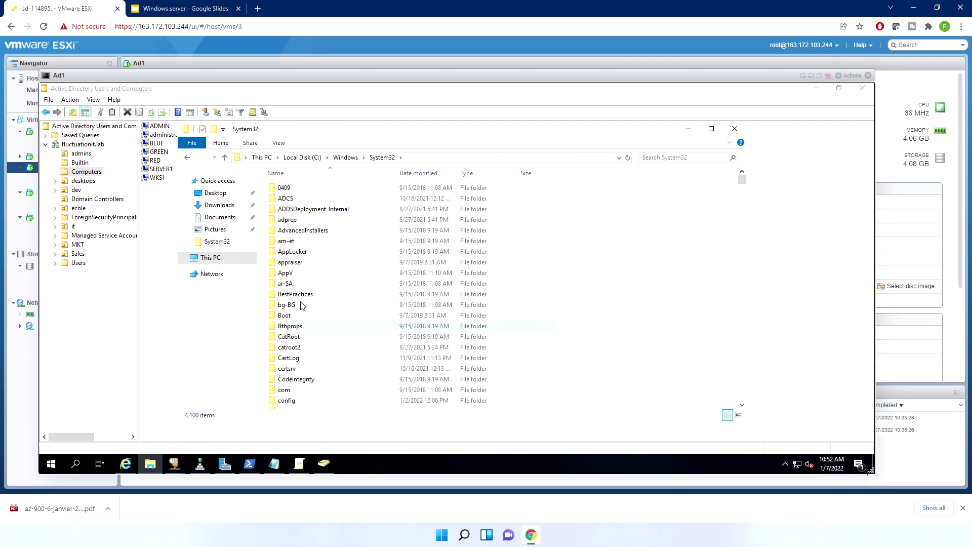
key("d")
key("n")
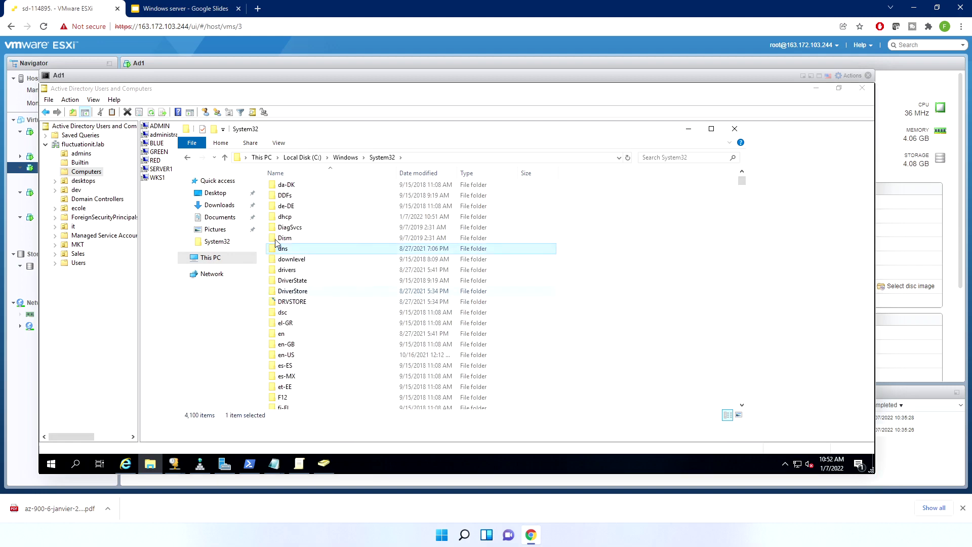
double_click(279, 248)
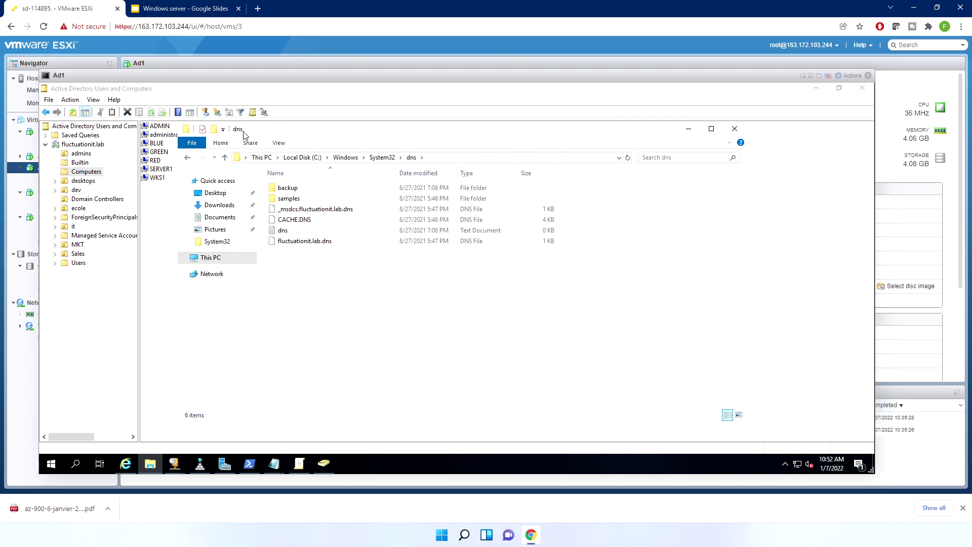
left_click_drag(303, 133, 519, 147)
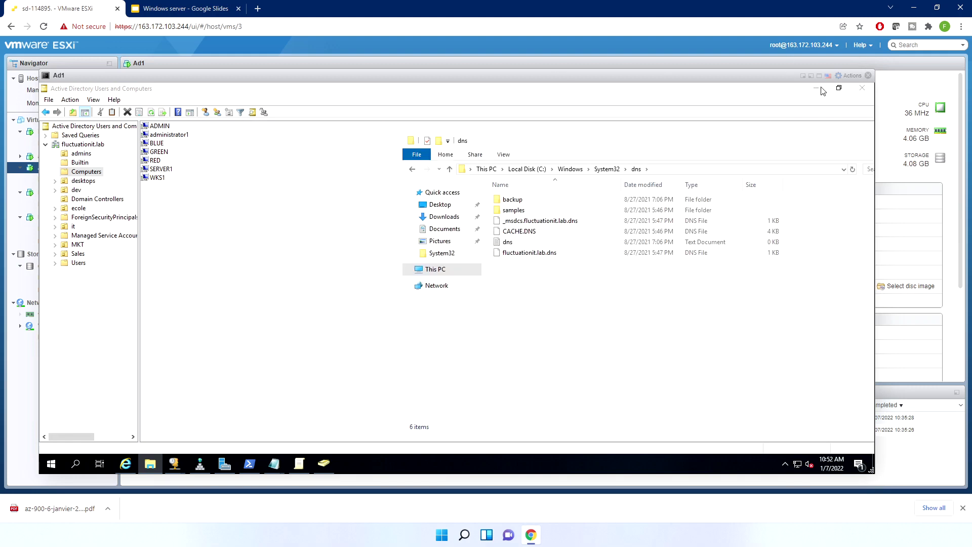
- Minimize ADUC and Server Manager, then open fluctuationit.lab's properties in Ad1's DNS Manager
left_click(815, 88)
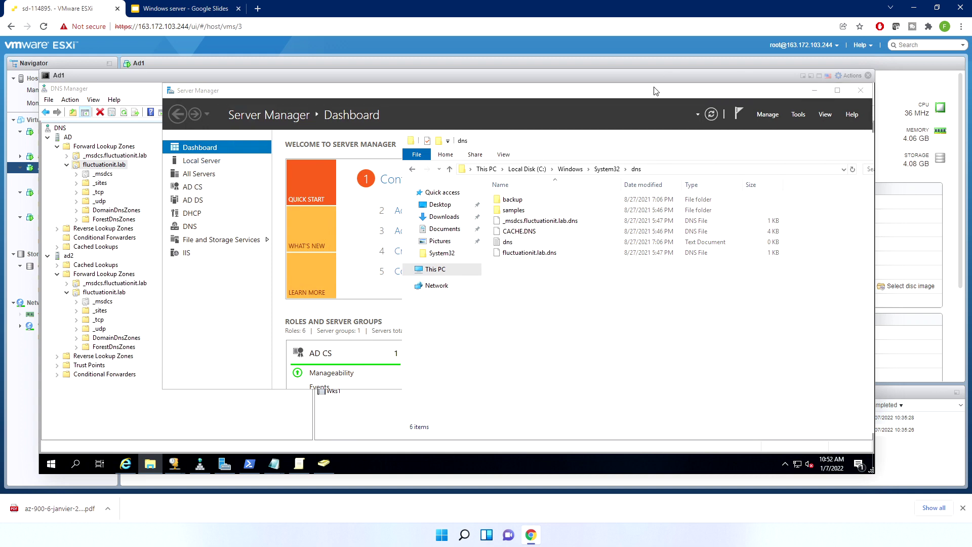
left_click(814, 91)
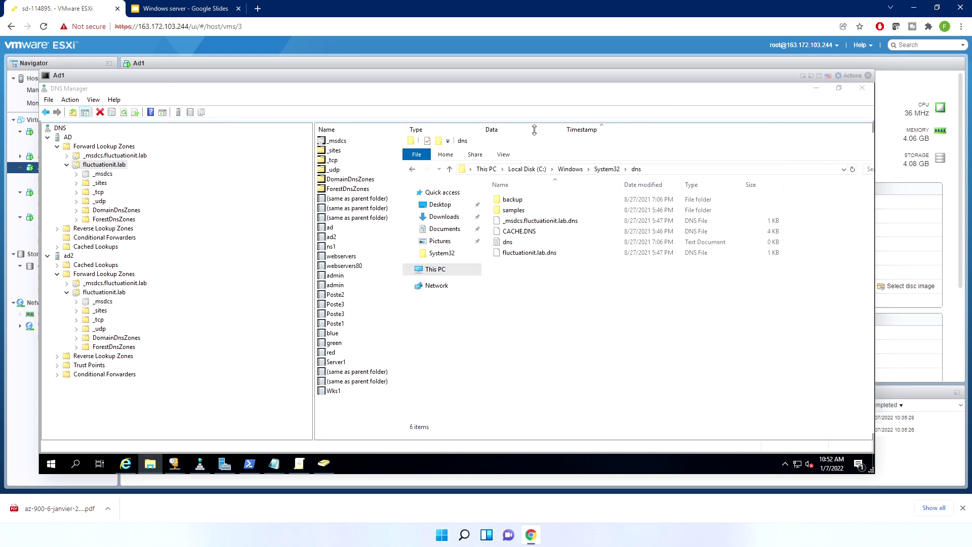
left_click(839, 88)
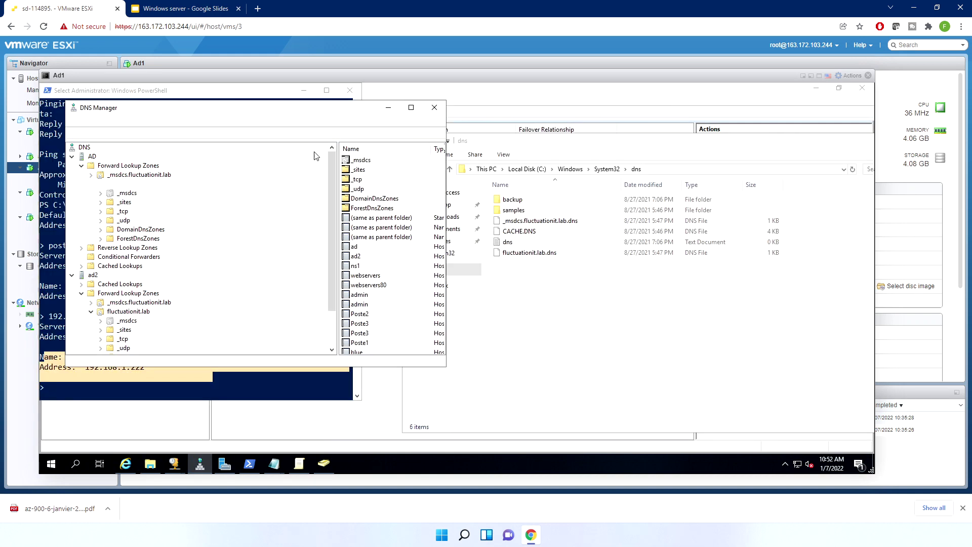
left_click_drag(225, 113, 216, 113)
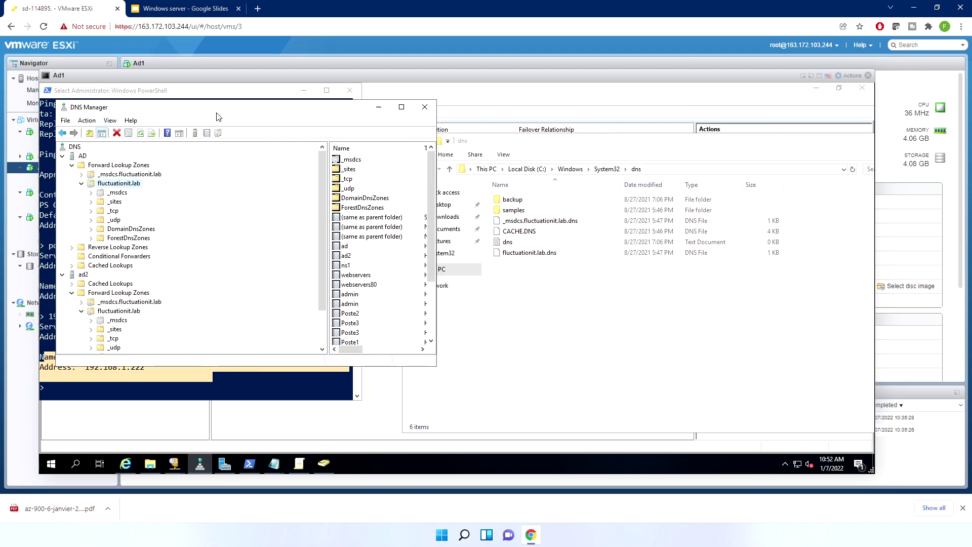
right_click(120, 186)
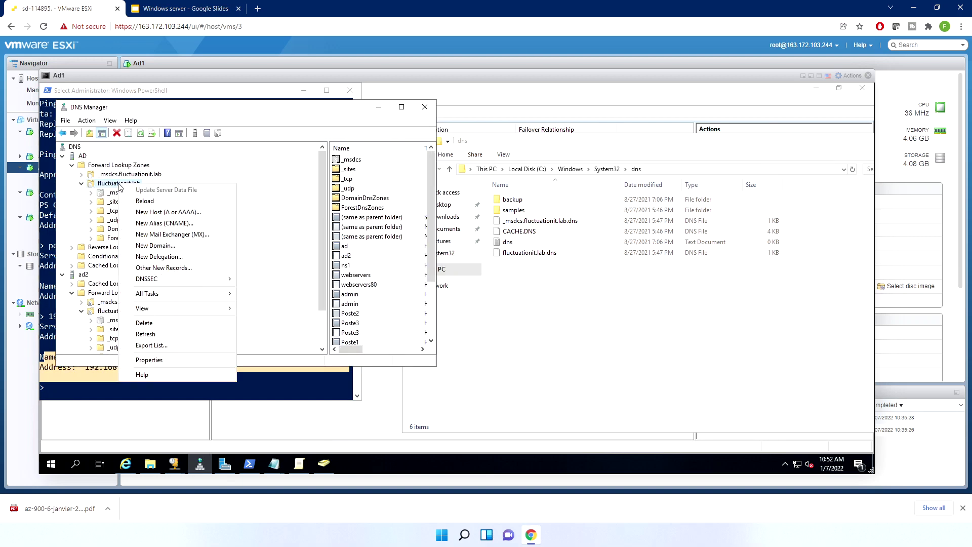
left_click(160, 362)
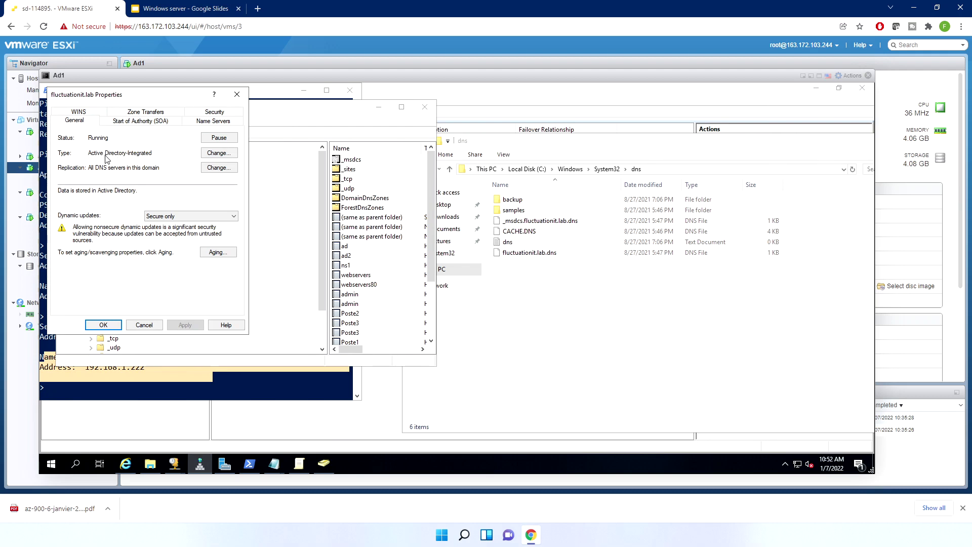
- Change fluctuationit.lab to a standard primary zone without Active Directory storage and apply it
left_click(208, 153)
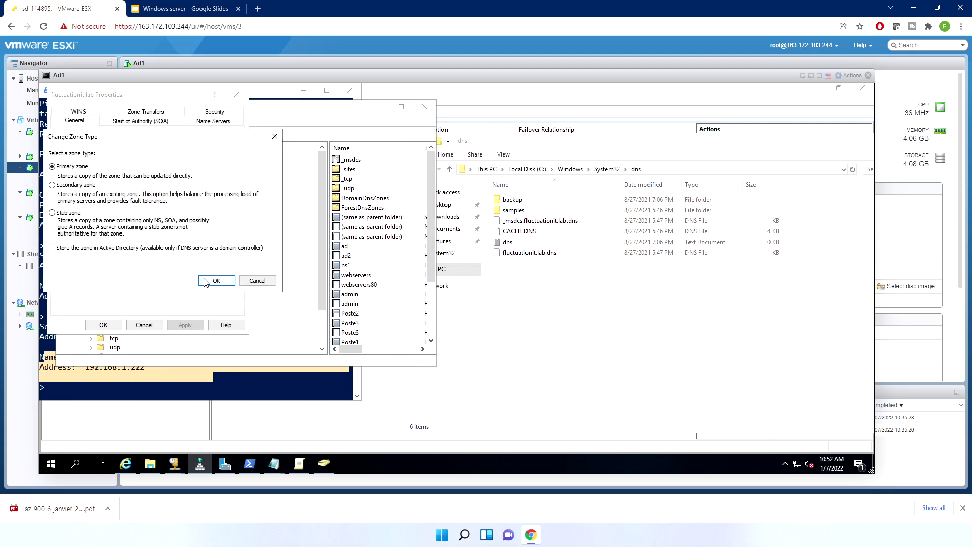
left_click(208, 281)
left_click(216, 280)
left_click(216, 281)
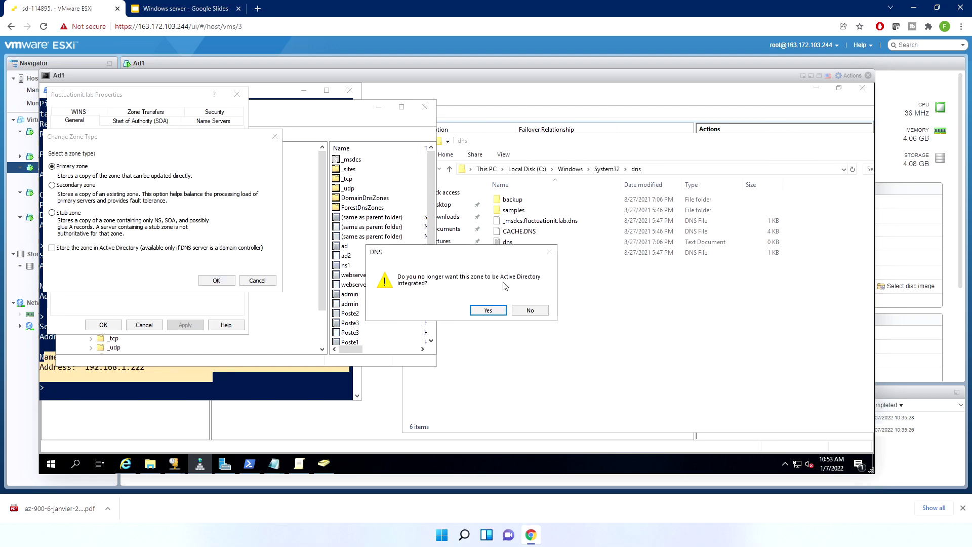
left_click(487, 311)
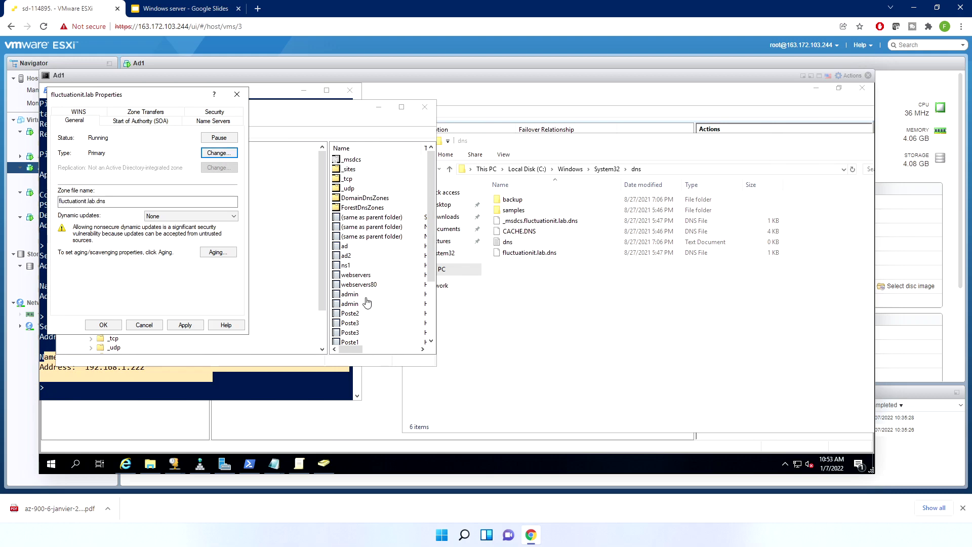
left_click(184, 326)
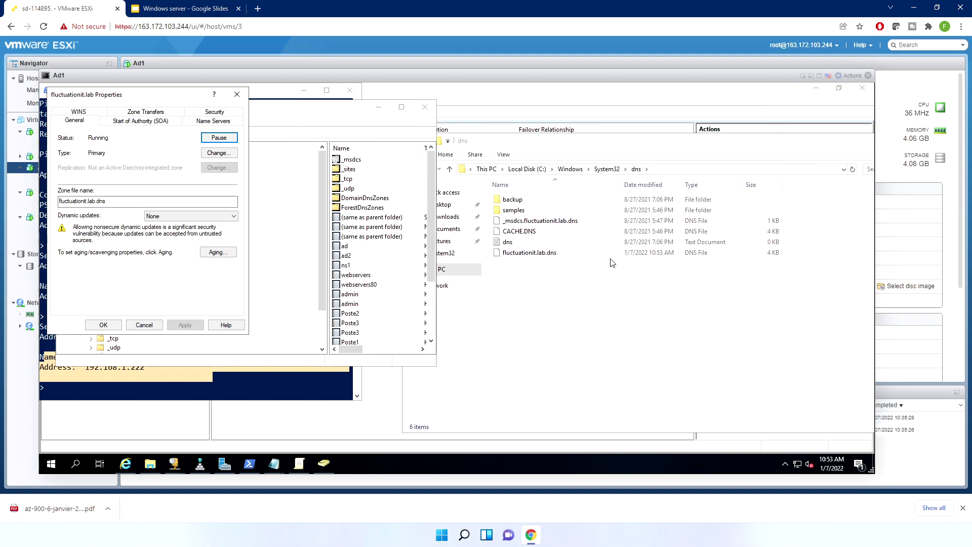
left_click(539, 255)
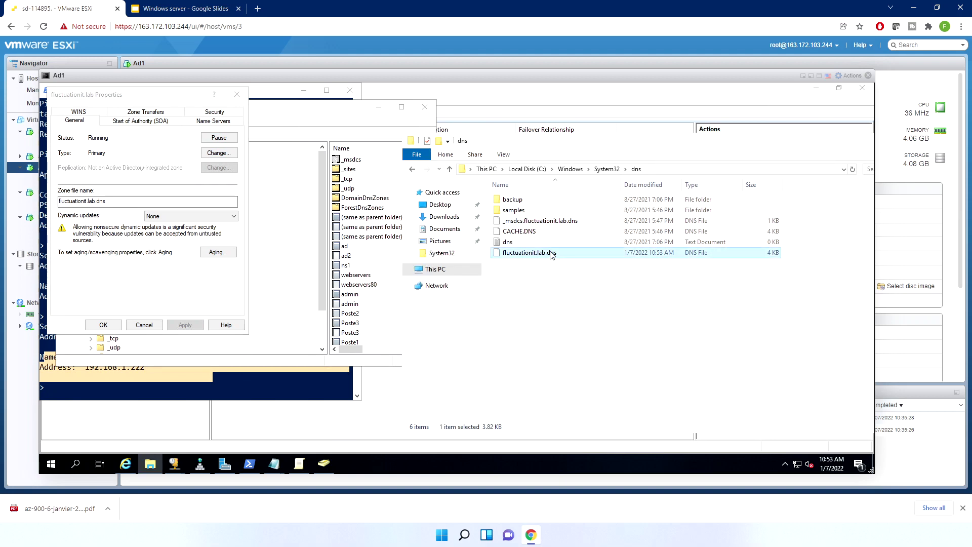
- Try opening fluctuationit.lab.dns from its right-click menu
right_click(551, 254)
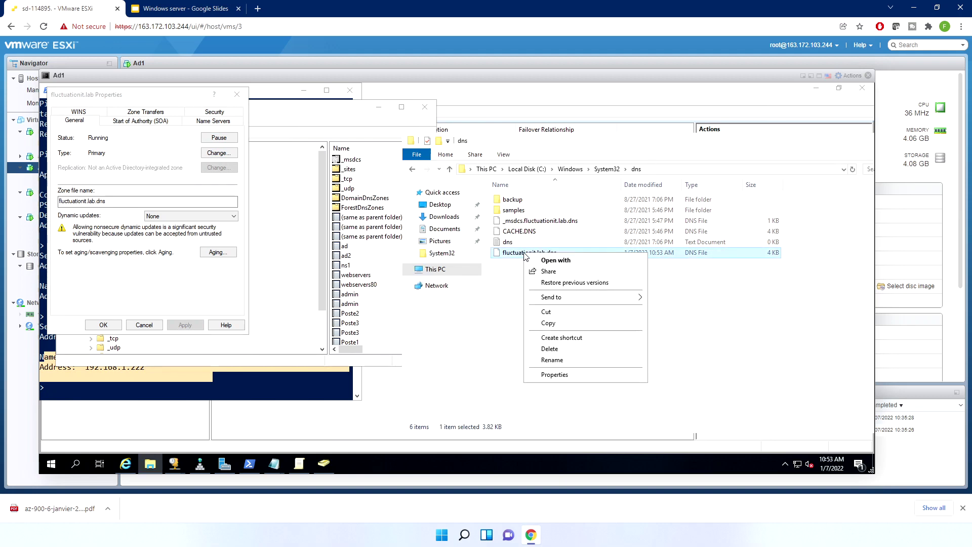
left_click(555, 260)
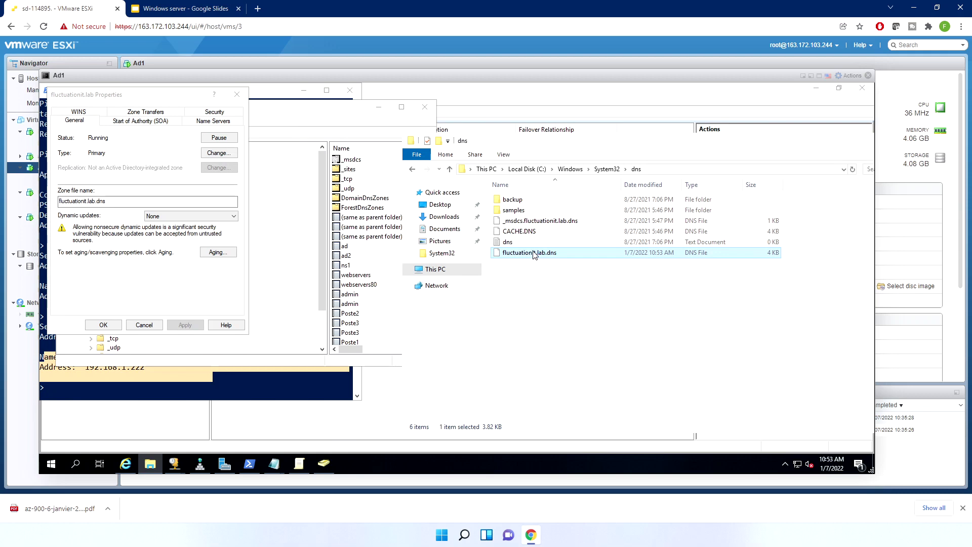
right_click(520, 255)
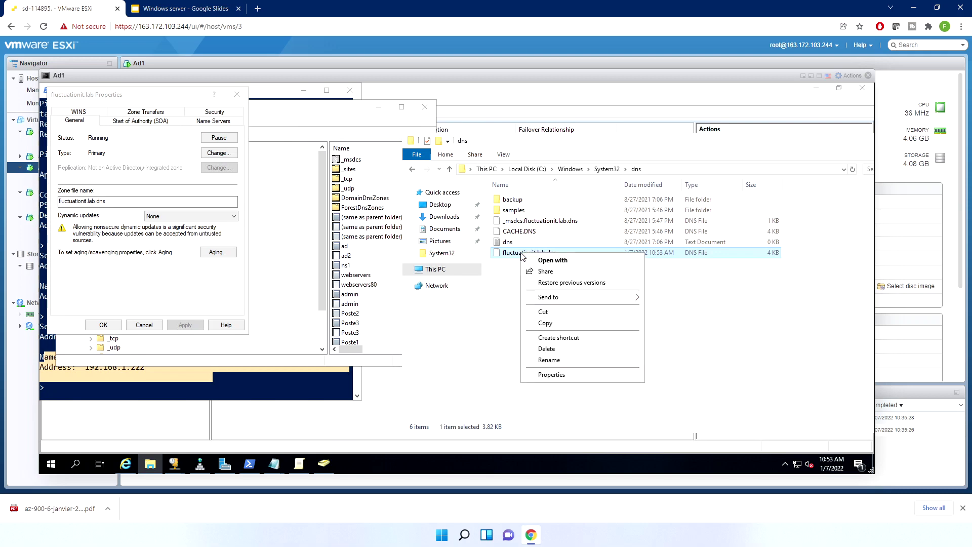
left_click(535, 262)
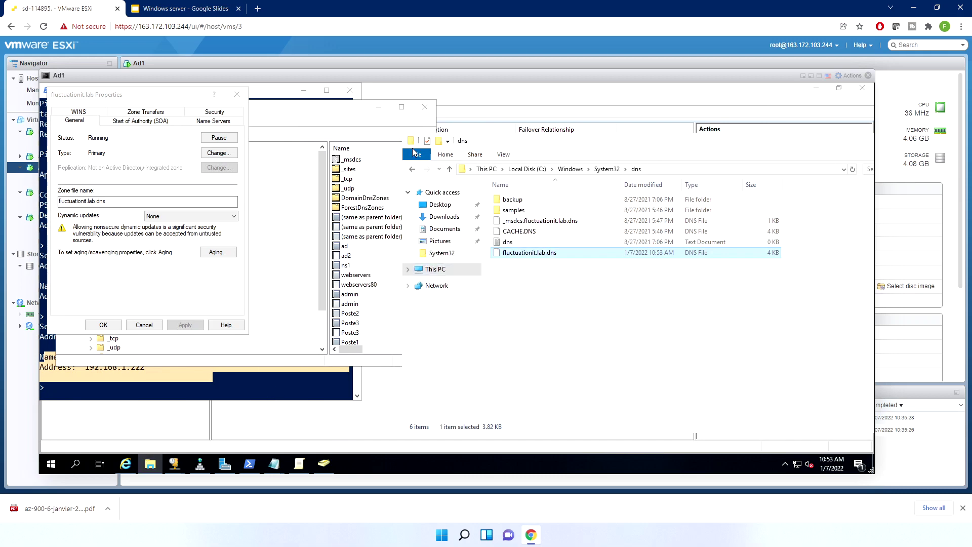
- Close the zone properties and minimize DNS Manager, PowerShell and DHCP to clear the desktop
left_click(236, 96)
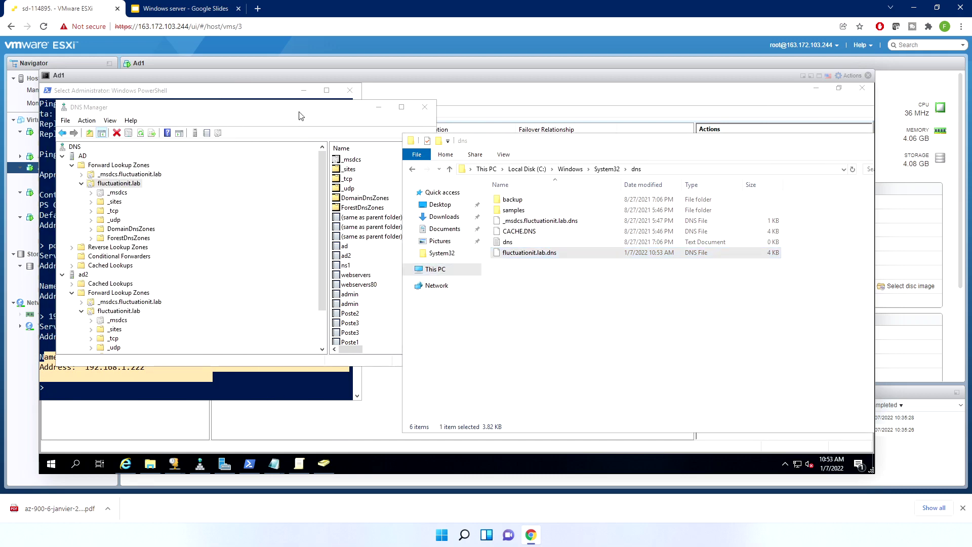
left_click(380, 106)
left_click(328, 127)
left_click(304, 91)
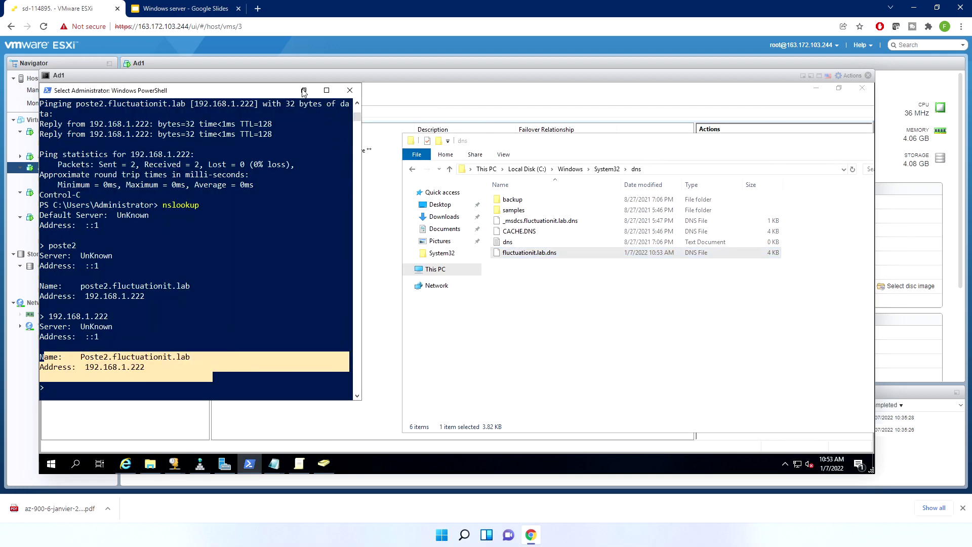
left_click(815, 88)
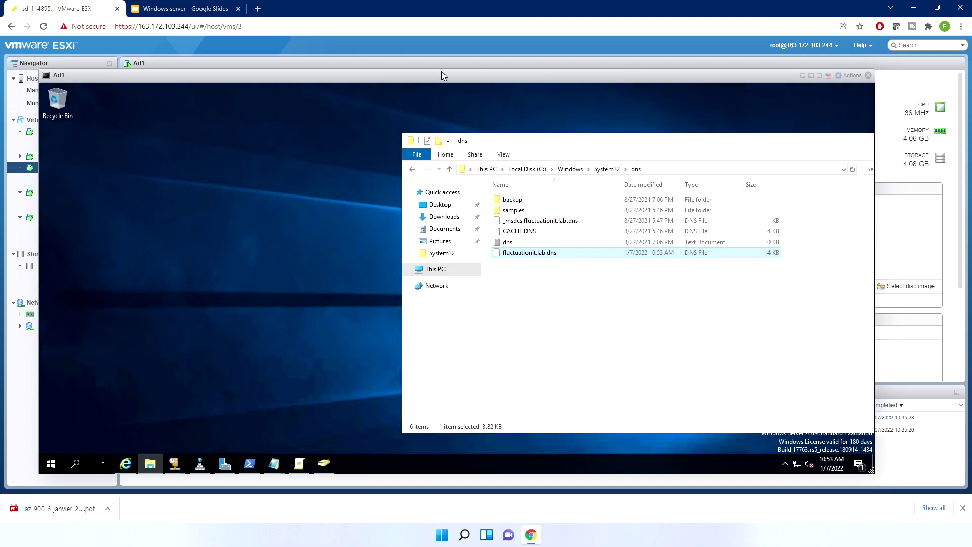
- Open fluctuationit.lab.dns in Notepad and scroll through its SOA, NS, A and SRV records
right_click(506, 257)
left_click(526, 261)
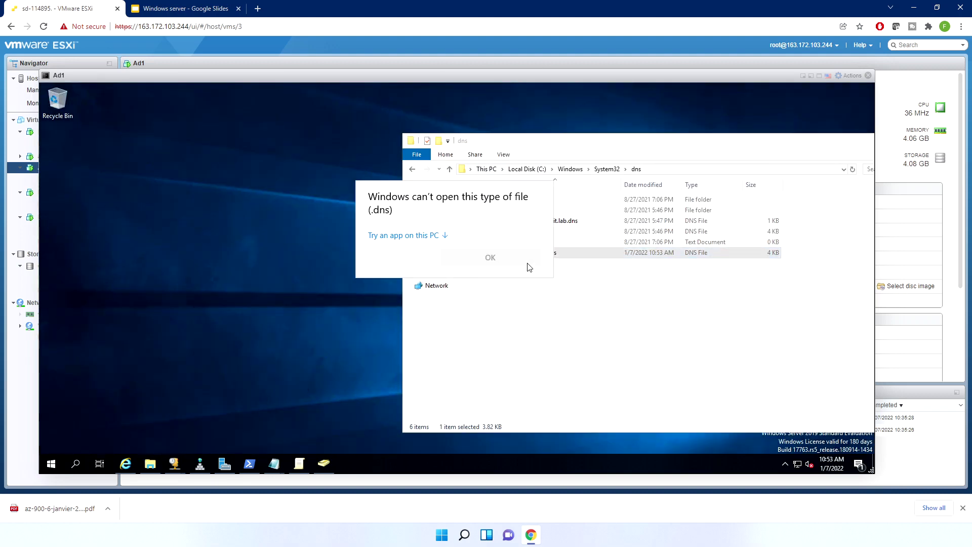
left_click(413, 235)
left_click(405, 245)
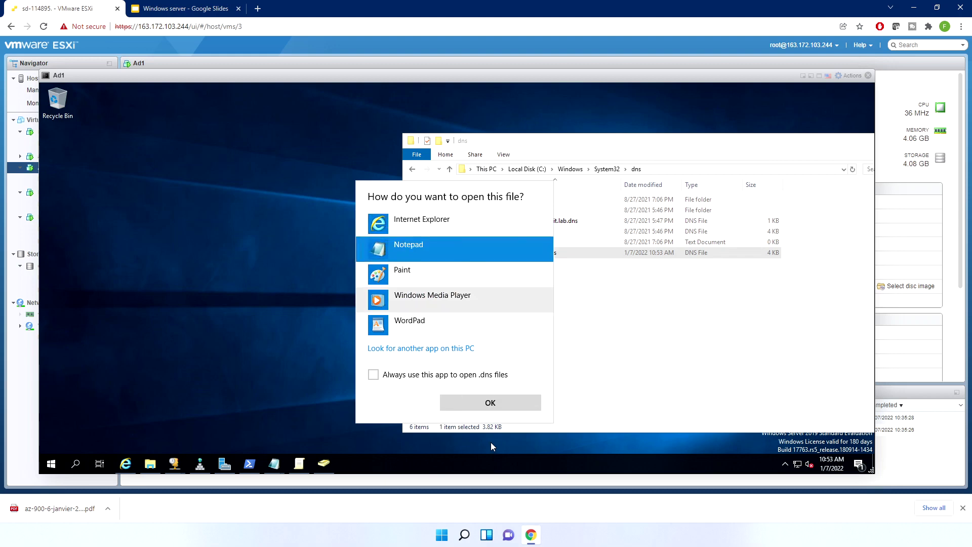
left_click(490, 402)
scroll(246, 221, "down", 15)
scroll(247, 222, "up", 6)
scroll(247, 222, "down", 10)
scroll(246, 222, "up", 15)
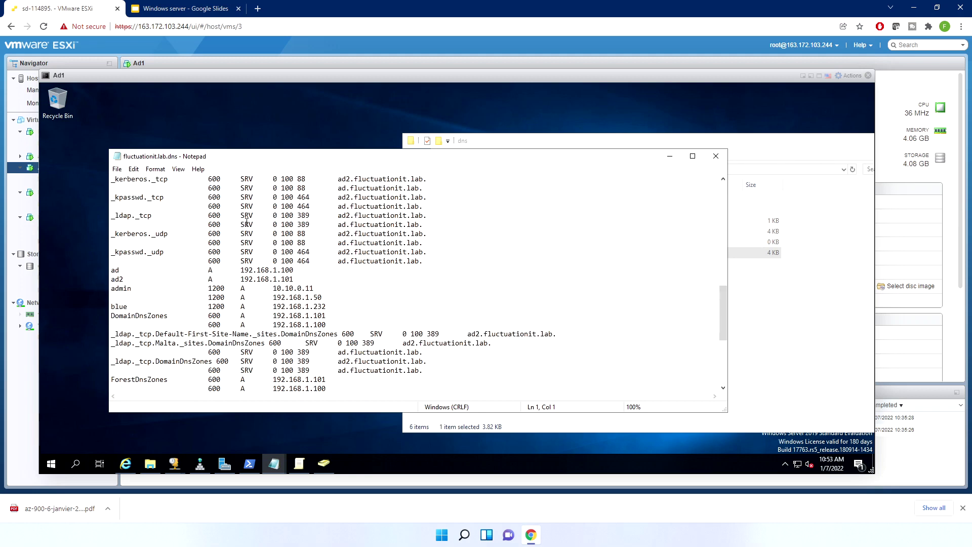
- Close Notepad and reopen fluctuationit.lab's properties in DNS Manager to check its primary type
left_click(715, 156)
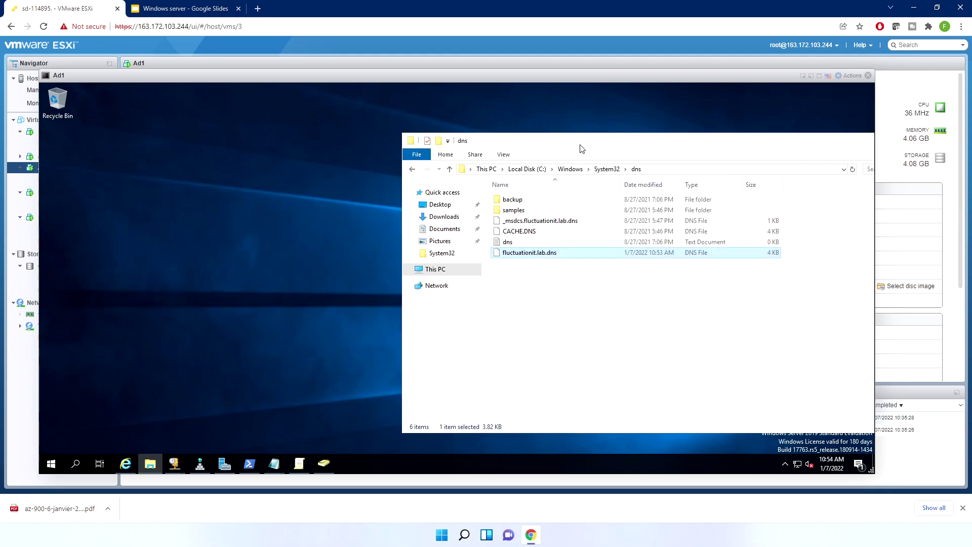
left_click_drag(555, 145, 526, 148)
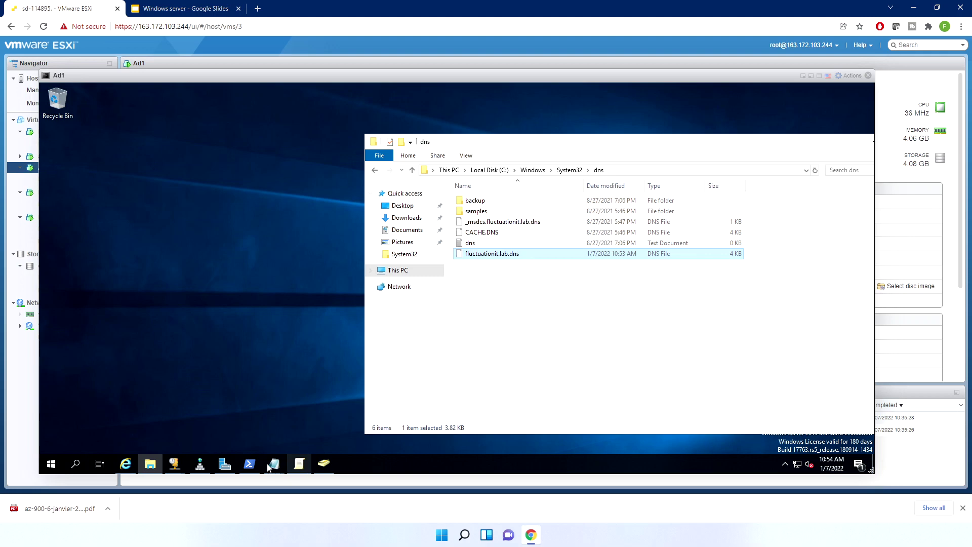
left_click(200, 464)
right_click(106, 186)
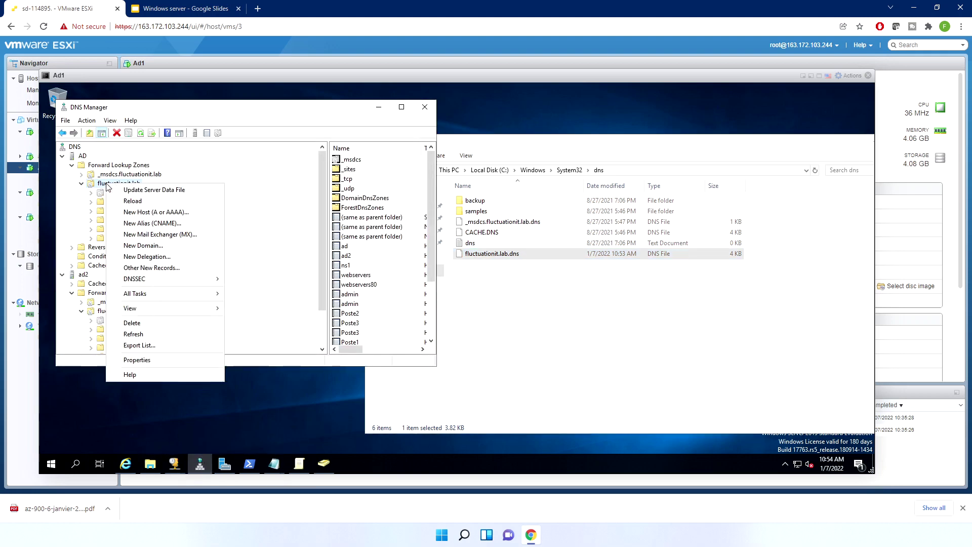
left_click(172, 359)
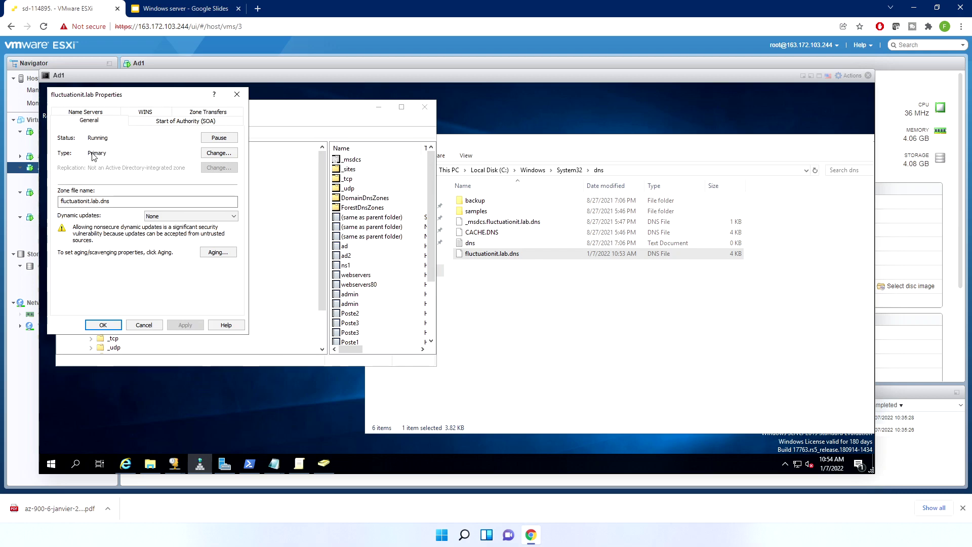
- Move the Ad1 console aside and select ad2 in the Navigator
left_click_drag(132, 82, 333, 79)
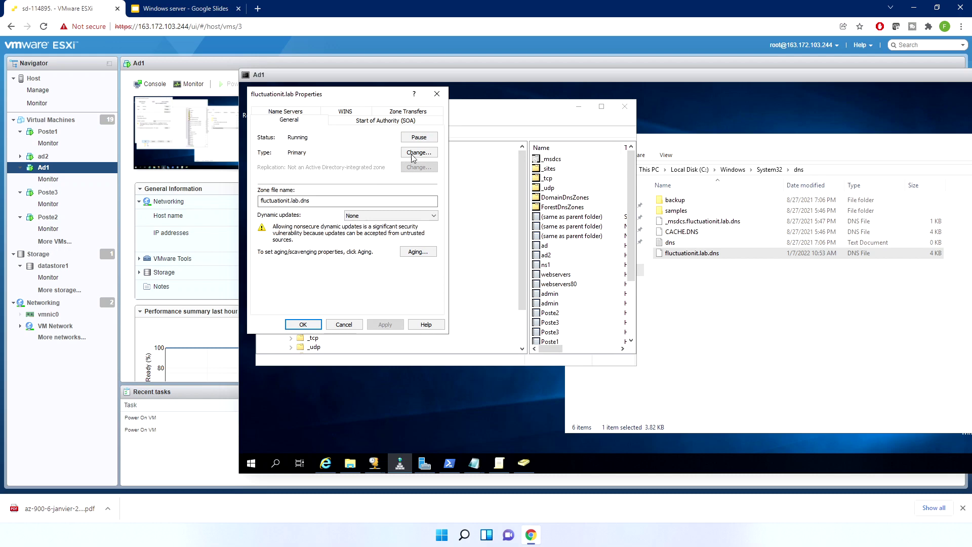
left_click(44, 156)
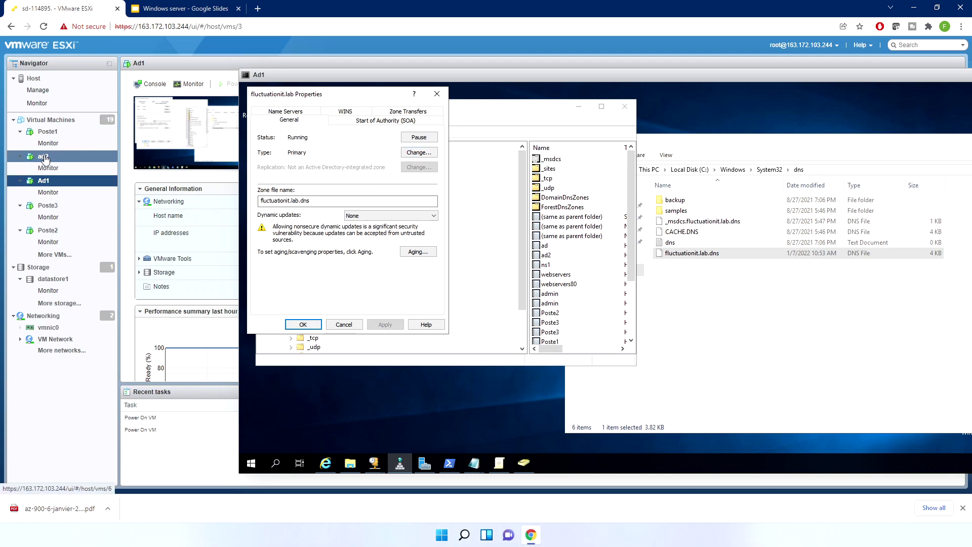
left_click_drag(964, 75, 840, 75)
- Open the ad2 console, sign in via Ctrl-Alt-Delete and the password, and open Server Manager's Tools
left_click(885, 74)
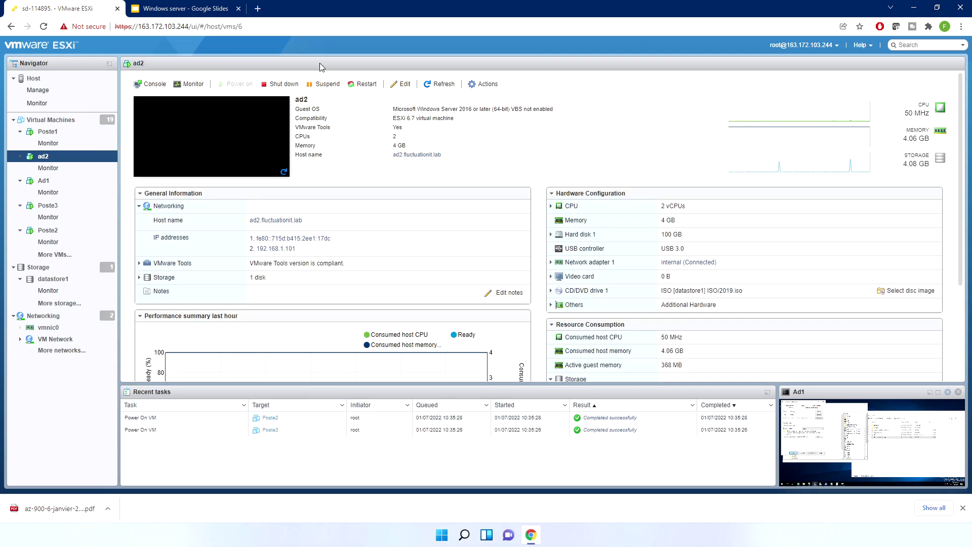
left_click(226, 123)
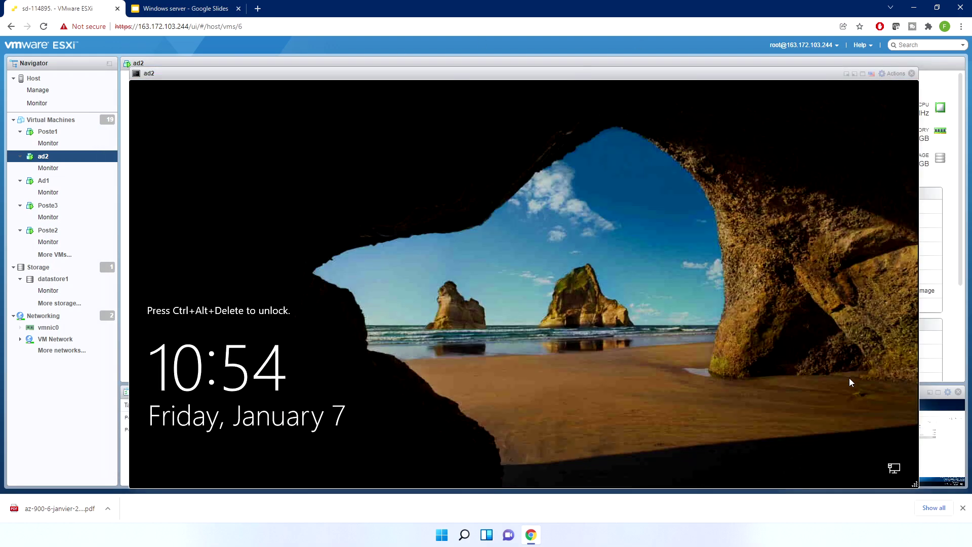
left_click(896, 73)
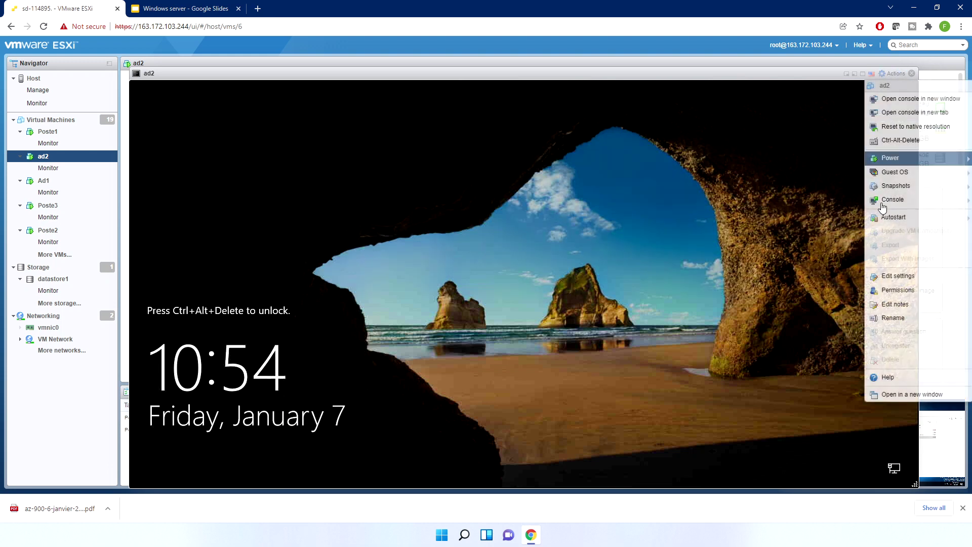
left_click(893, 139)
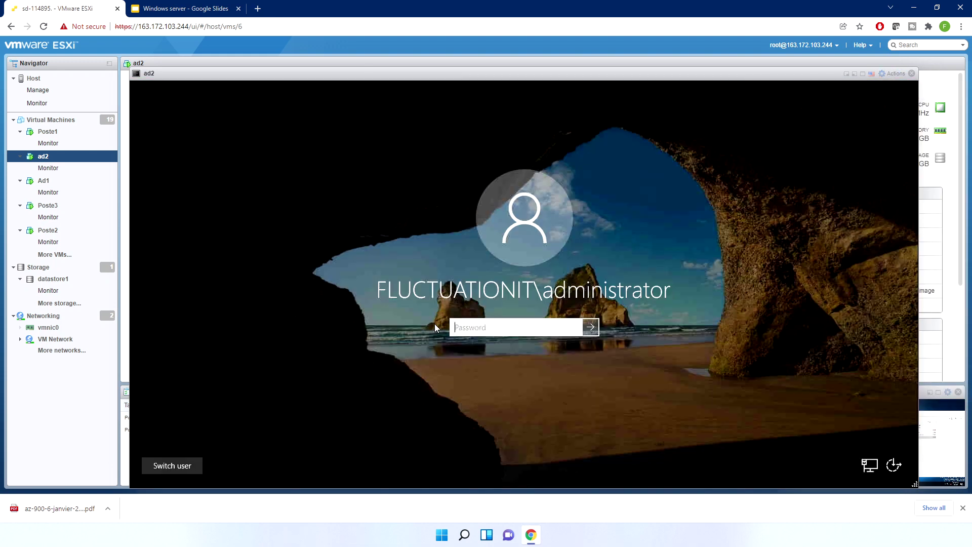
type("••")
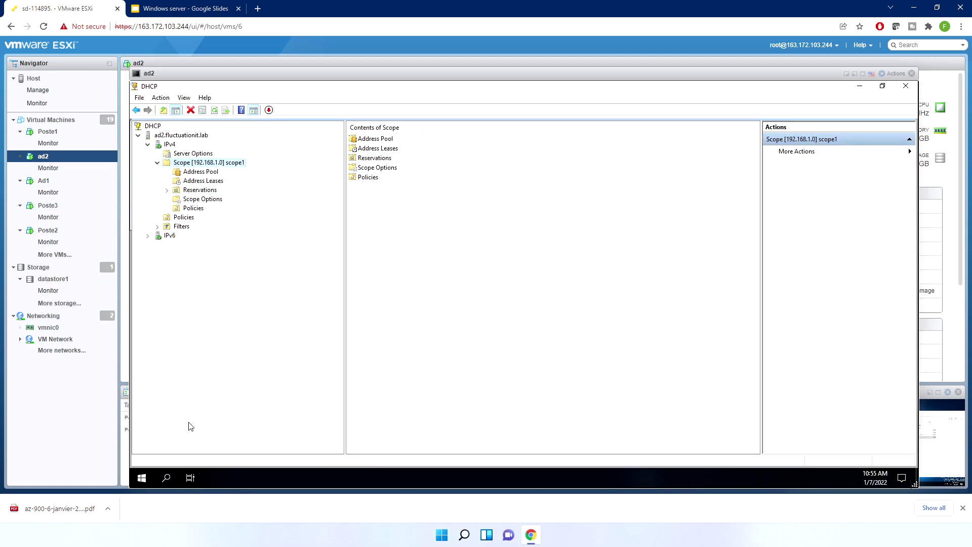
left_click(315, 478)
left_click(852, 111)
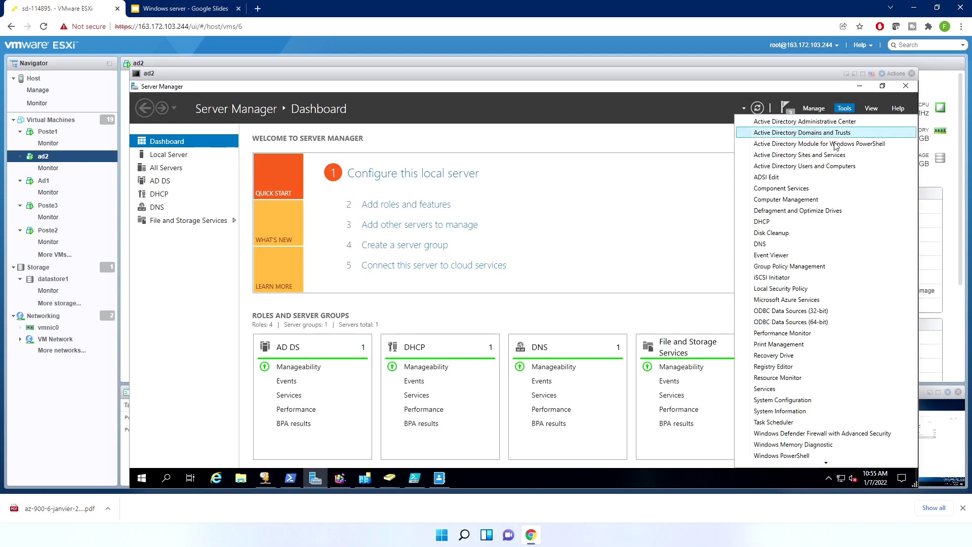
- Open DNS Manager on ad2 and expand Forward Lookup Zones to show fluctuationit.lab's records
left_click(756, 245)
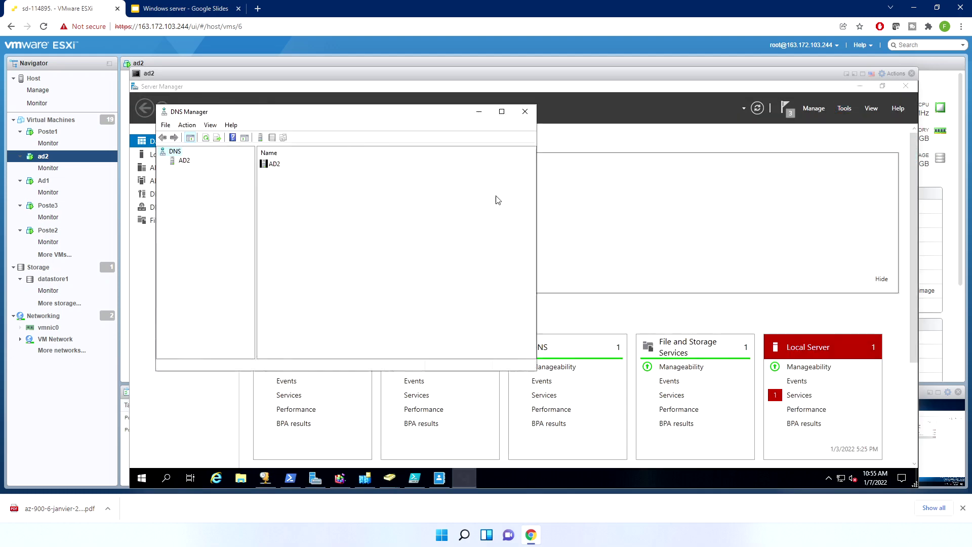
left_click(182, 161)
double_click(180, 162)
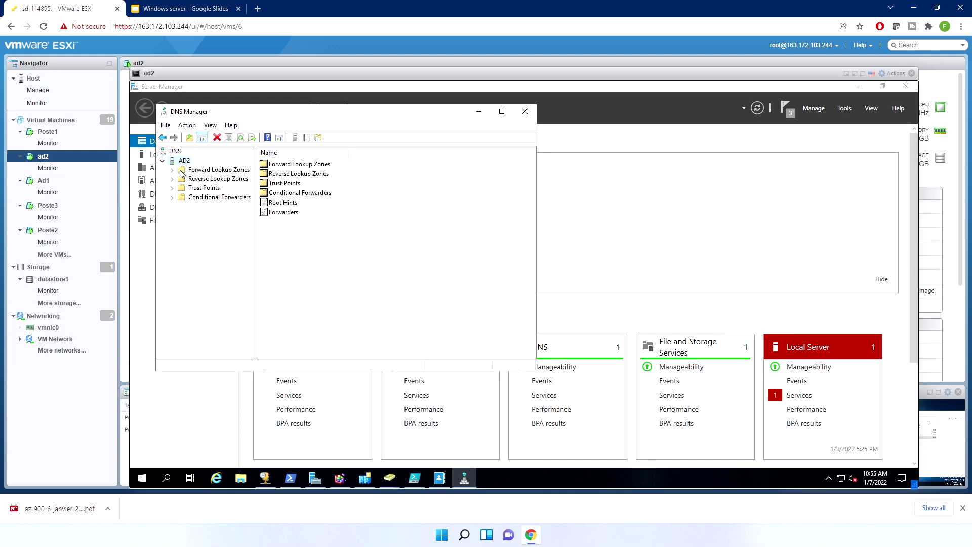
double_click(175, 172)
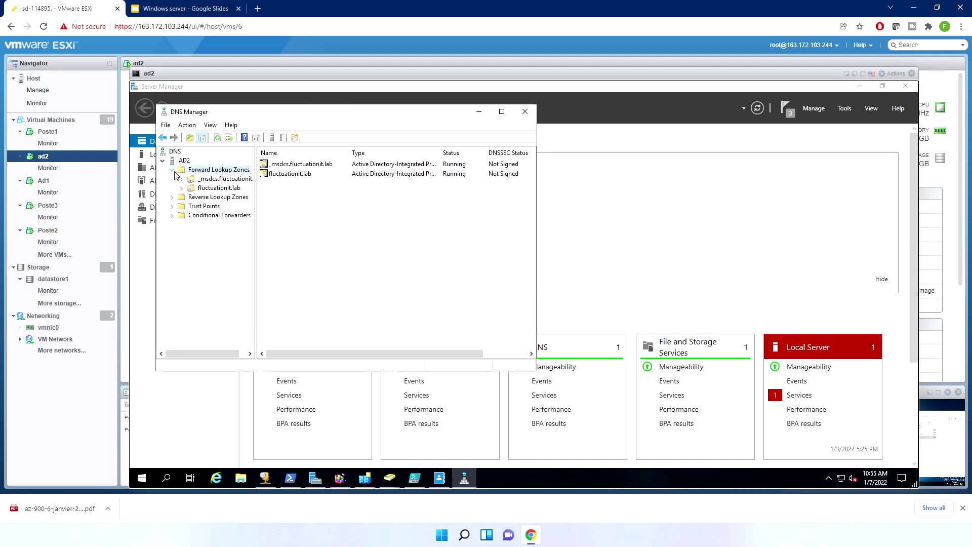
left_click(220, 188)
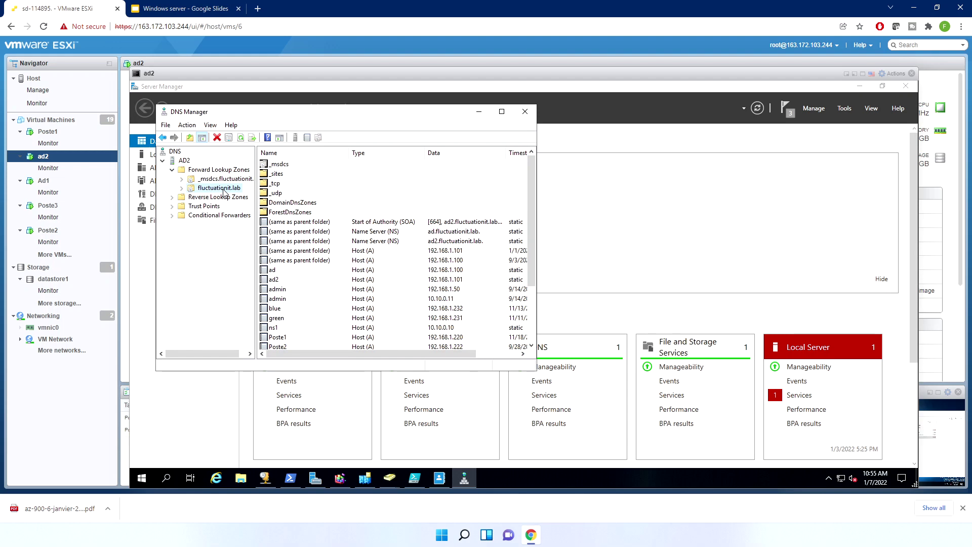
- Start and cancel the New Zone Wizard on AD2, then open fluctuationit.lab's context menu
right_click(184, 161)
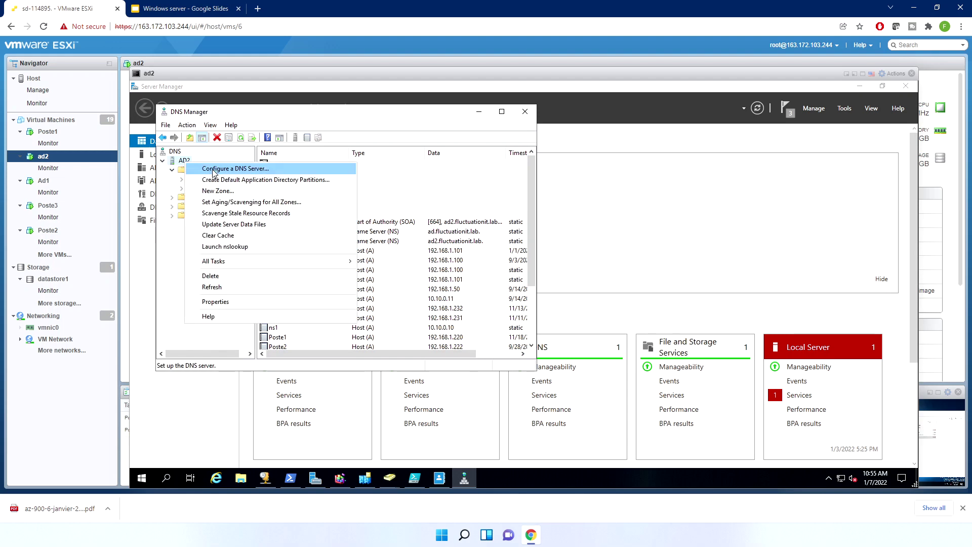
left_click(218, 191)
left_click(355, 300)
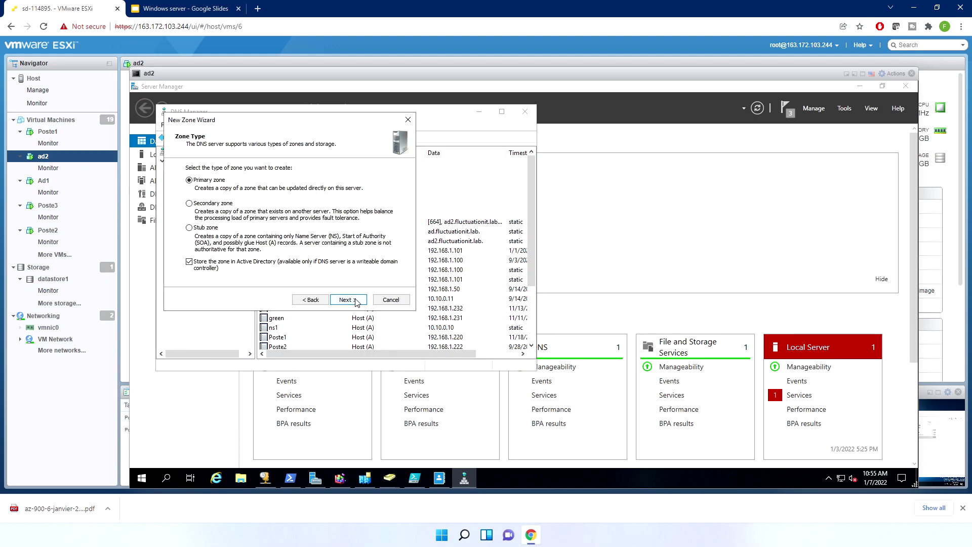
left_click(392, 299)
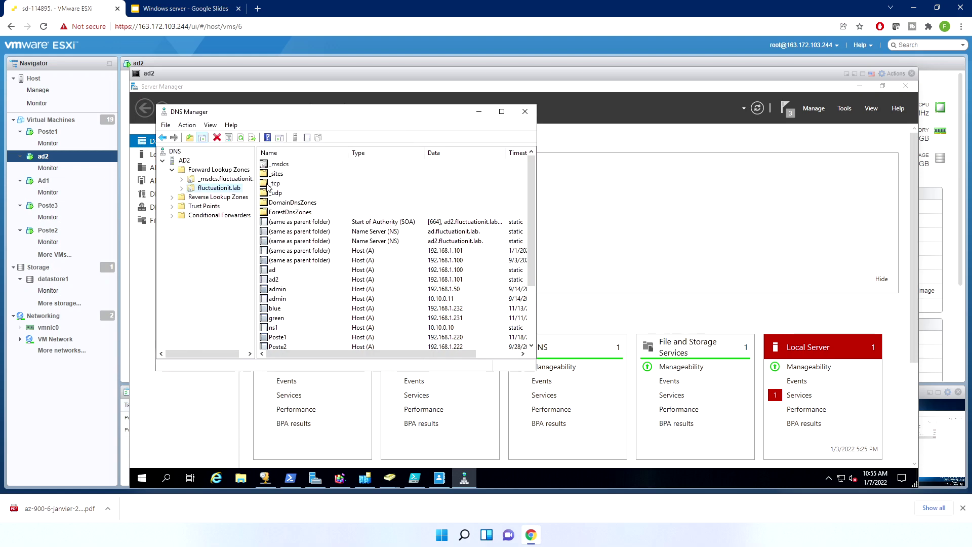
right_click(213, 191)
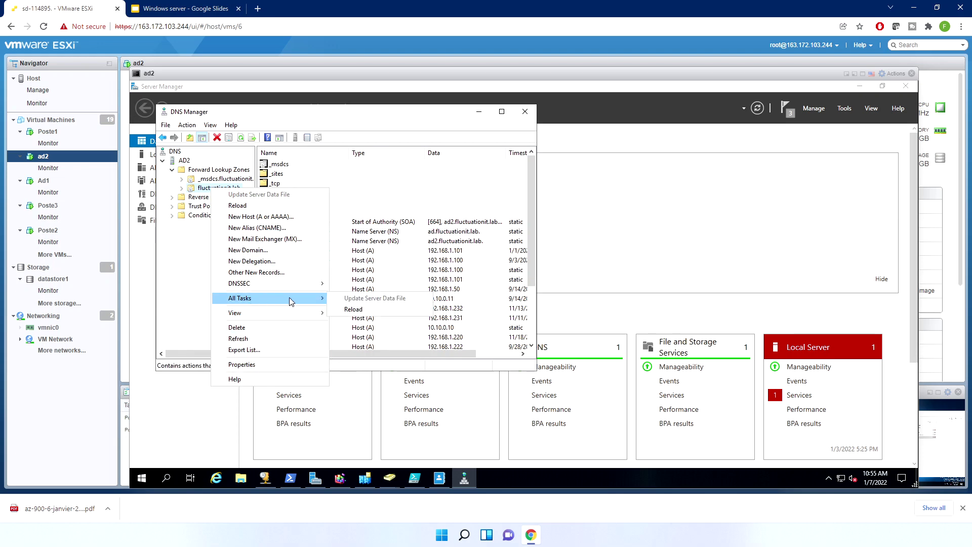
- Delete the fluctuationit.lab zone on ad2, including its Active Directory copy
left_click(251, 327)
left_click(558, 317)
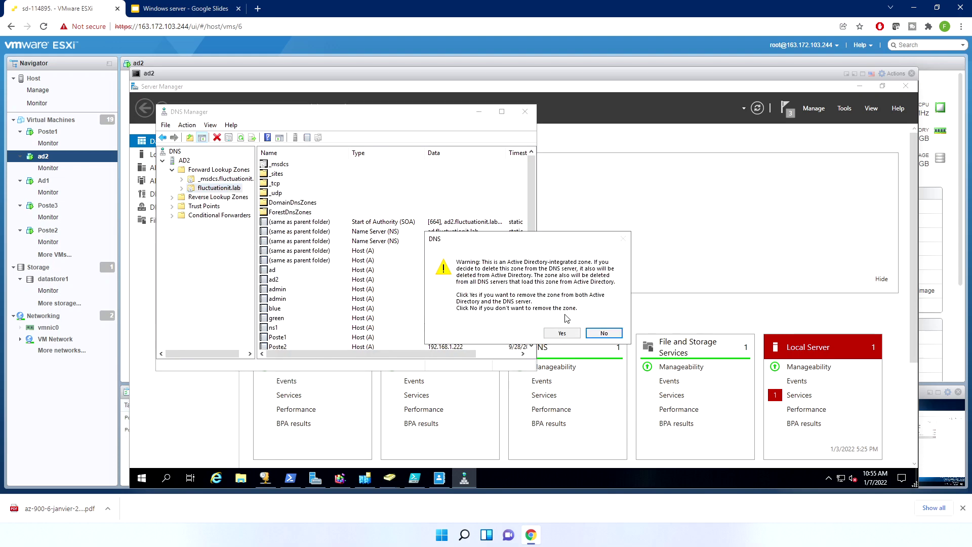
left_click(572, 332)
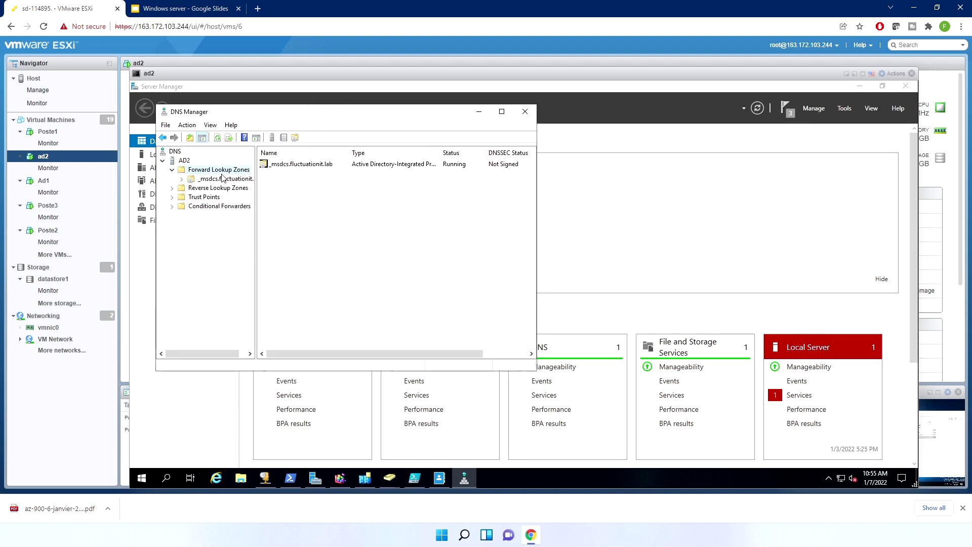
- Create a new Secondary zone named fluctuationit.lab in the New Zone Wizard
right_click(215, 171)
left_click(246, 177)
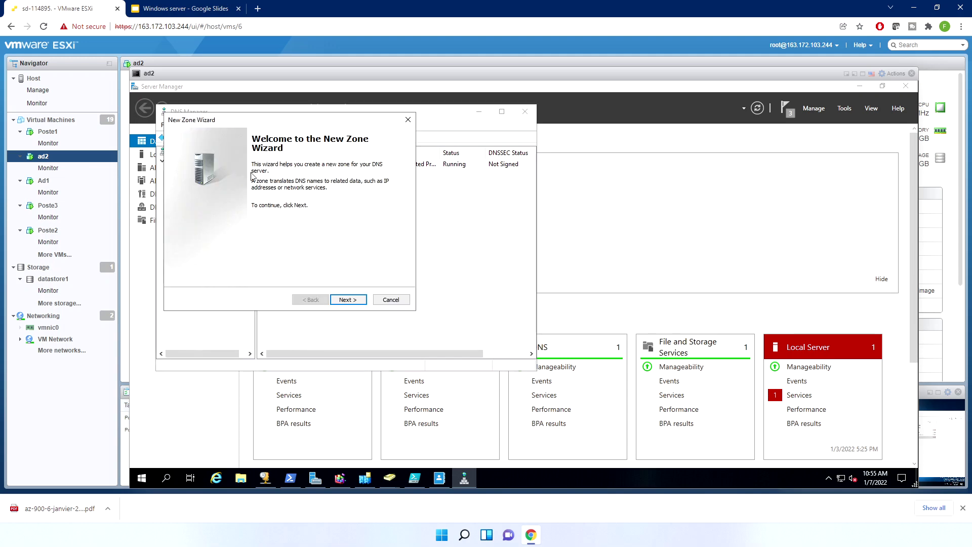
left_click(349, 300)
left_click(220, 204)
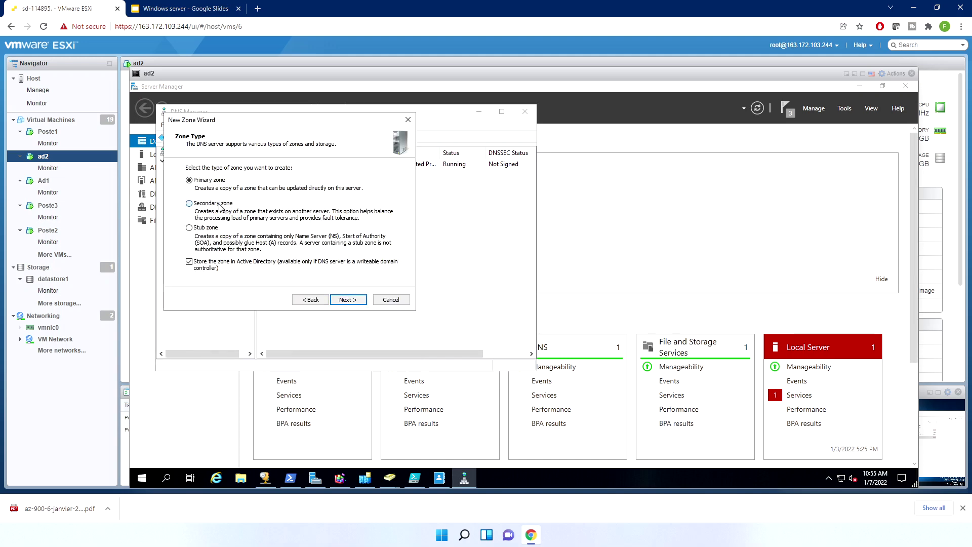
left_click(347, 300)
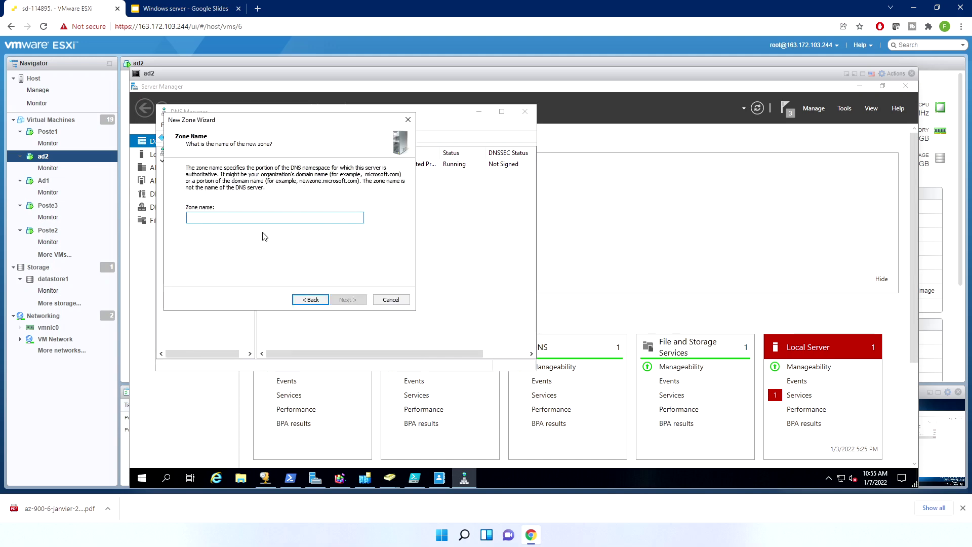
type("fluctuationit.lab")
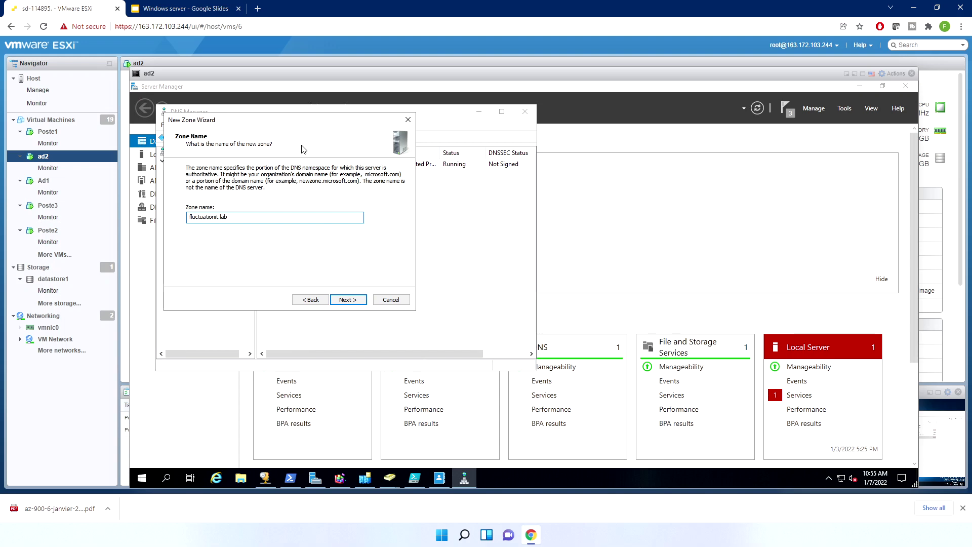
left_click(347, 299)
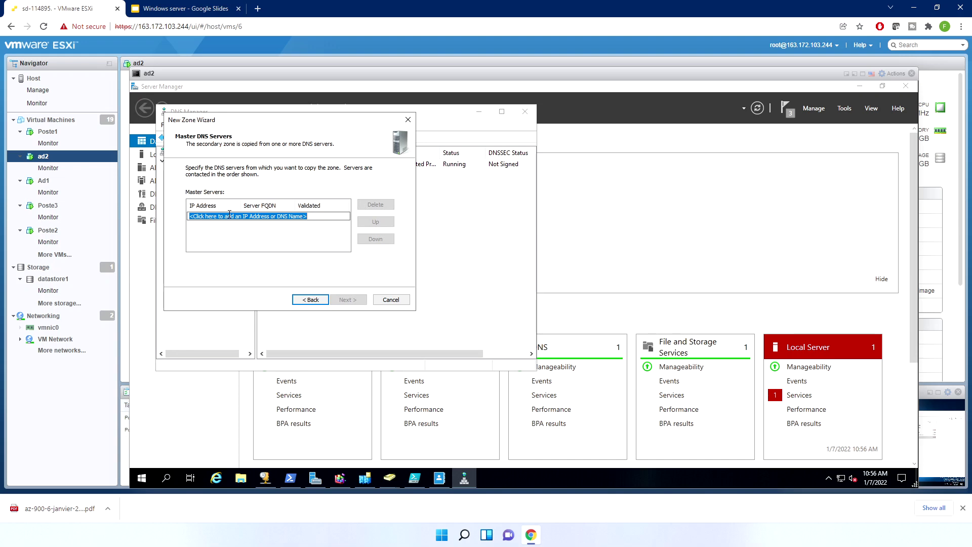
- Ping ad in PowerShell and copy its address 192.168.1.100
left_click(290, 478)
type("ping ad")
key("Return")
key("ctrl+c")
left_click_drag(298, 279, 257, 280)
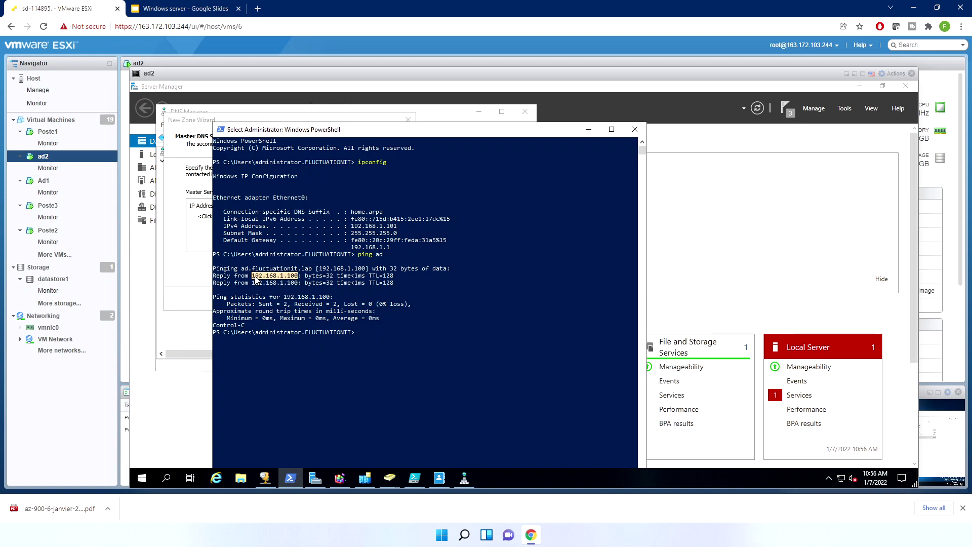
right_click(252, 276)
- Add 192.168.1.100 as the validated master server and finish the wizard
left_click(210, 217)
key("ctrl+v")
key("ctrl+a")
key("ctrl+v")
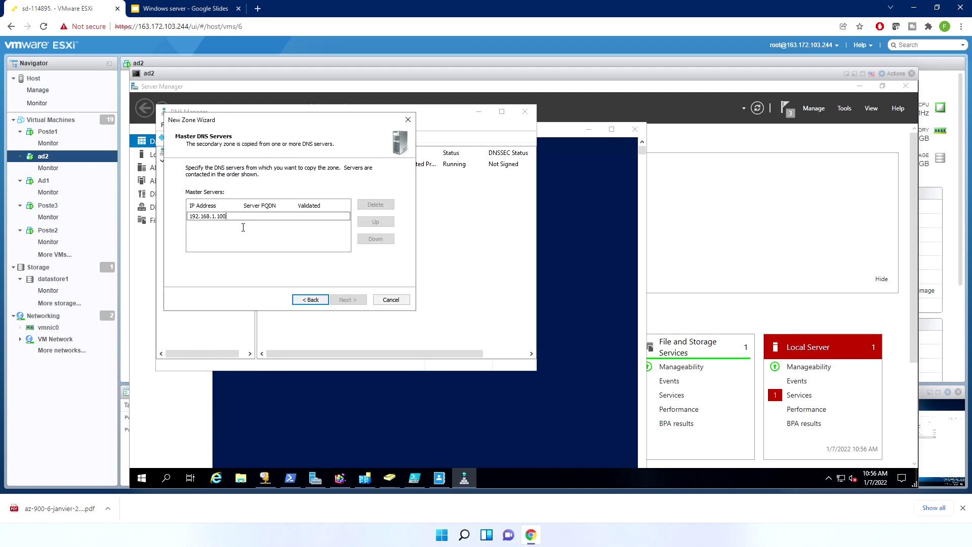
key("Return")
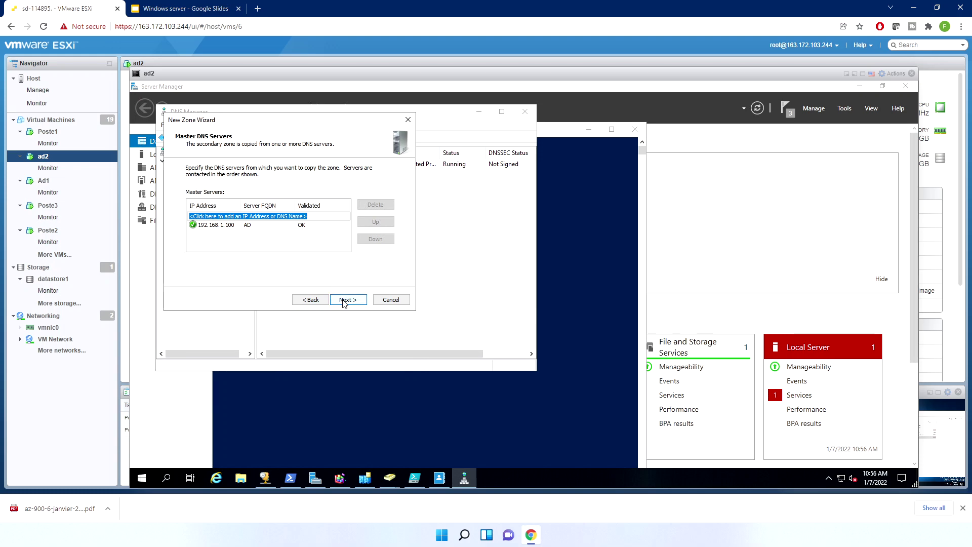
left_click(344, 301)
left_click(348, 301)
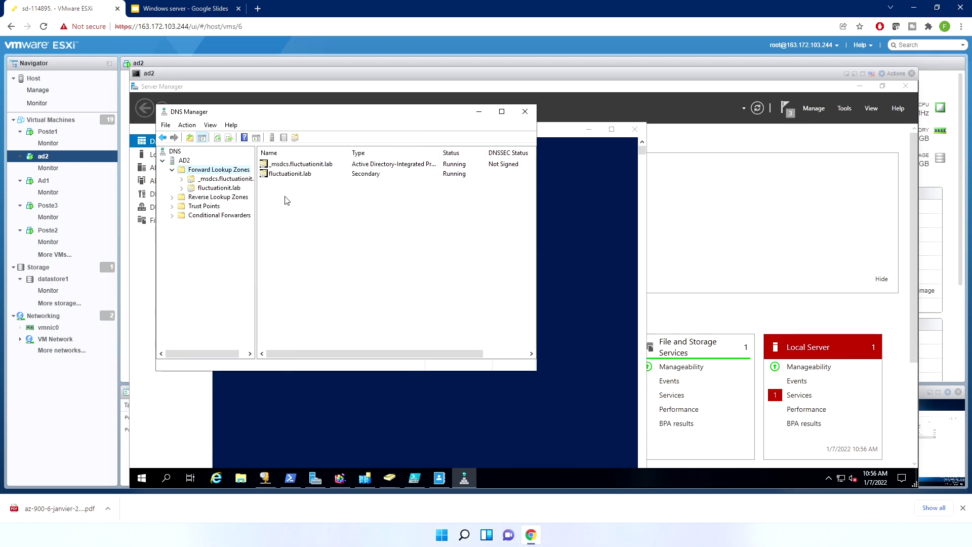
- On ad2, request a transfer of the fluctuationit.lab zone from its master
left_click(218, 189)
right_click(216, 190)
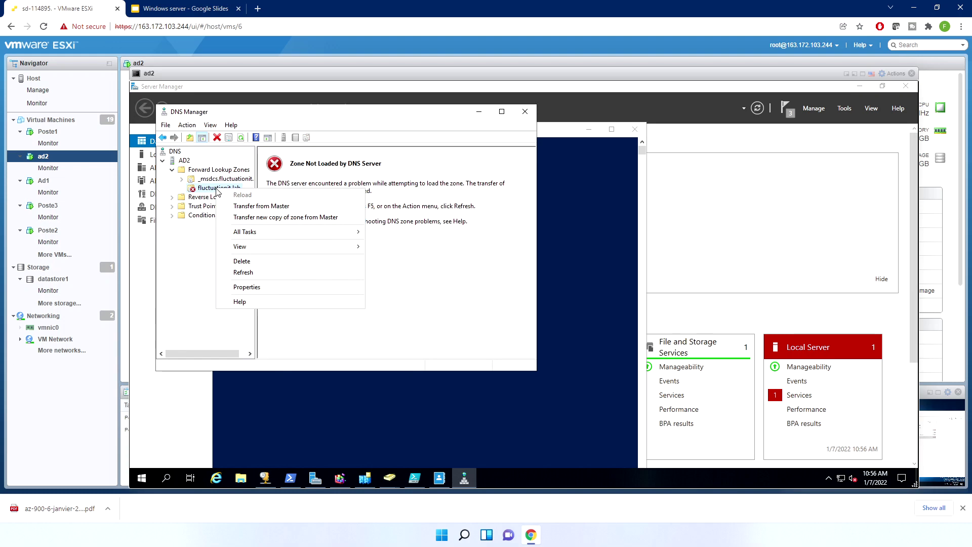
left_click(259, 205)
left_click(567, 315)
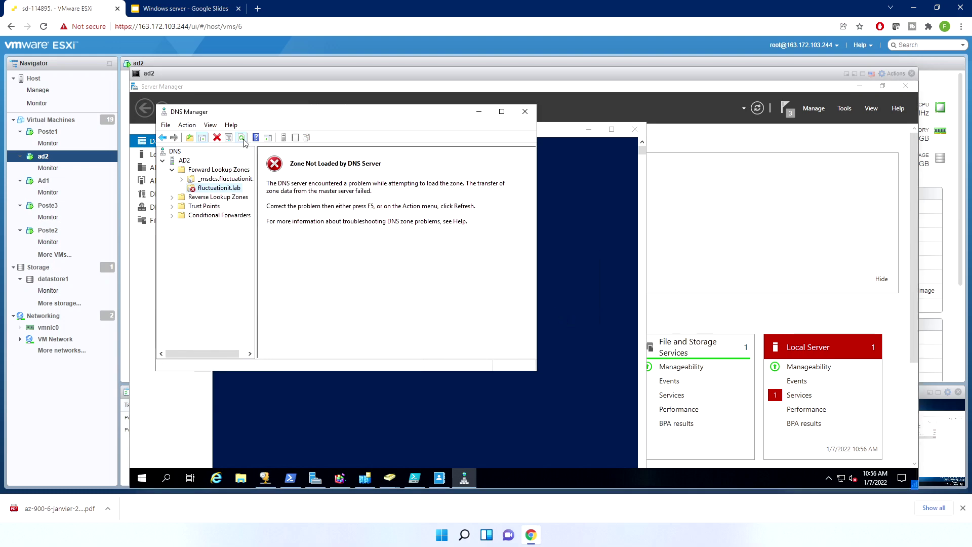
- Refresh ad2's DNS console repeatedly, find fluctuationit.lab still not loaded, then move the console aside
left_click(242, 137)
left_click(223, 179)
left_click(208, 189)
left_click(215, 178)
left_click(185, 161)
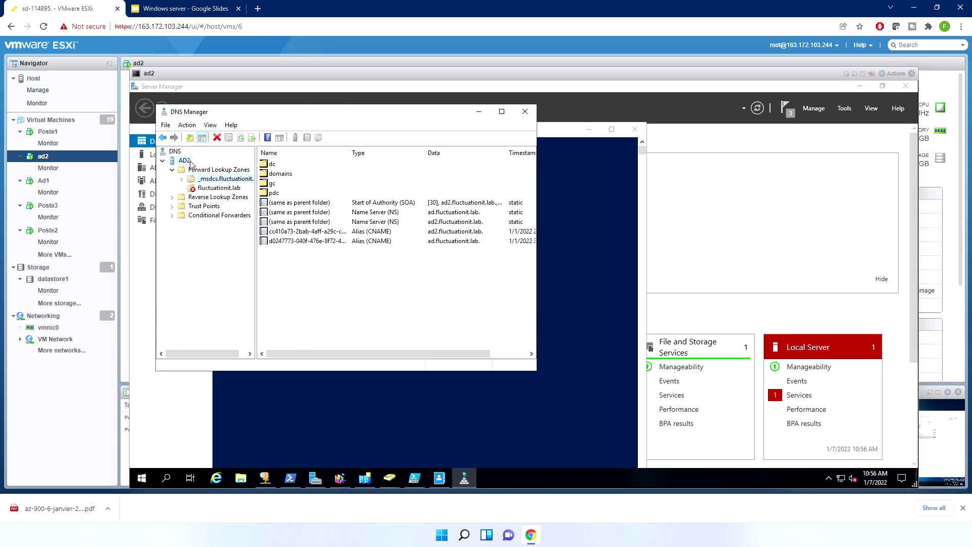
left_click(208, 188)
left_click(242, 138)
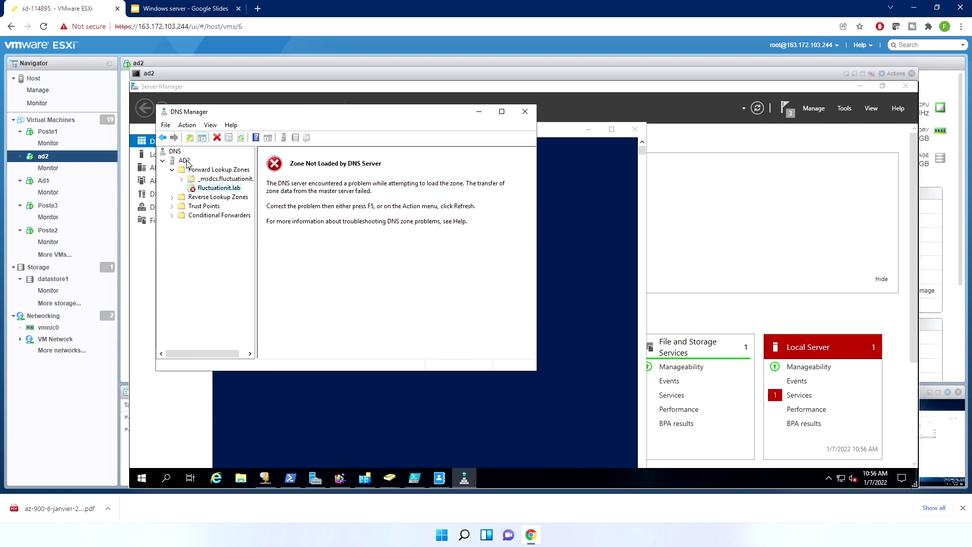
left_click(185, 161)
left_click(248, 138)
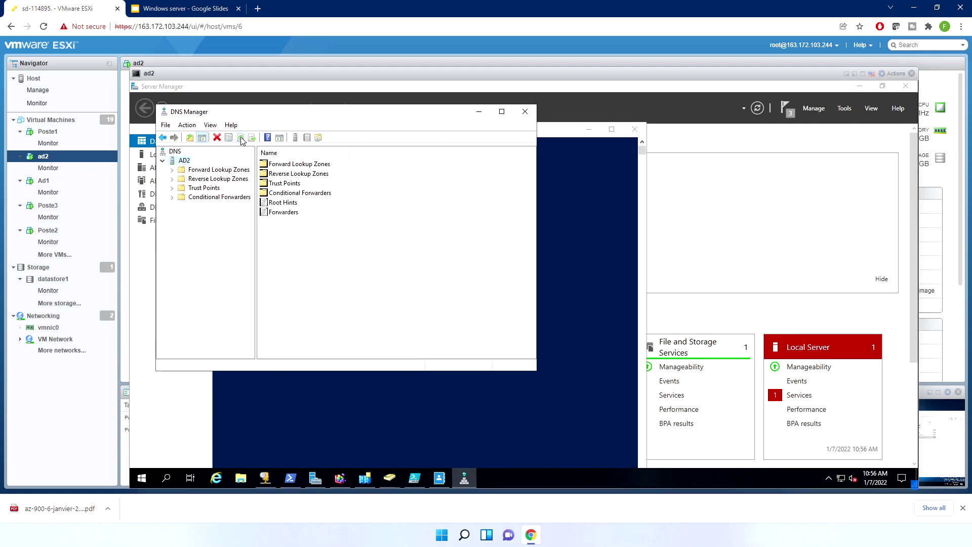
left_click(210, 172)
left_click(214, 188)
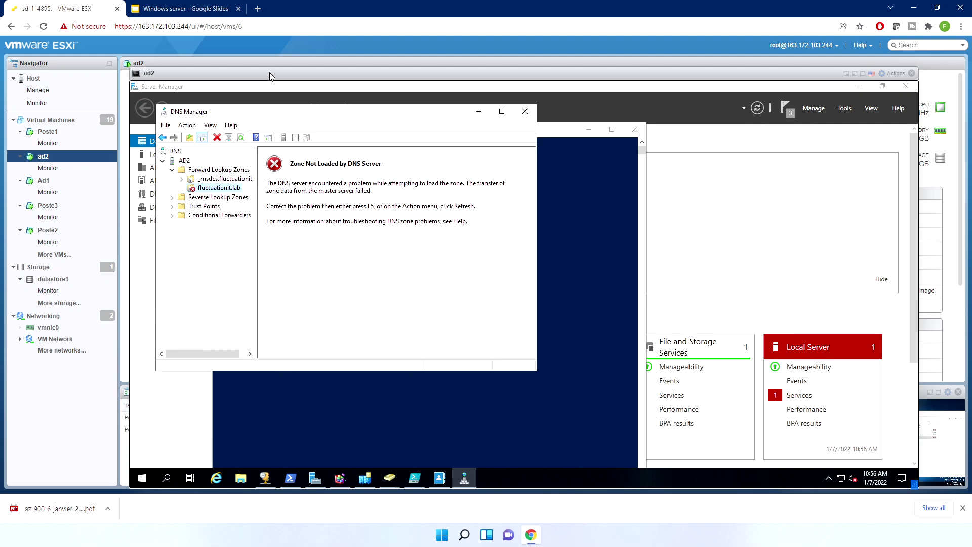
left_click_drag(271, 76, 347, 313)
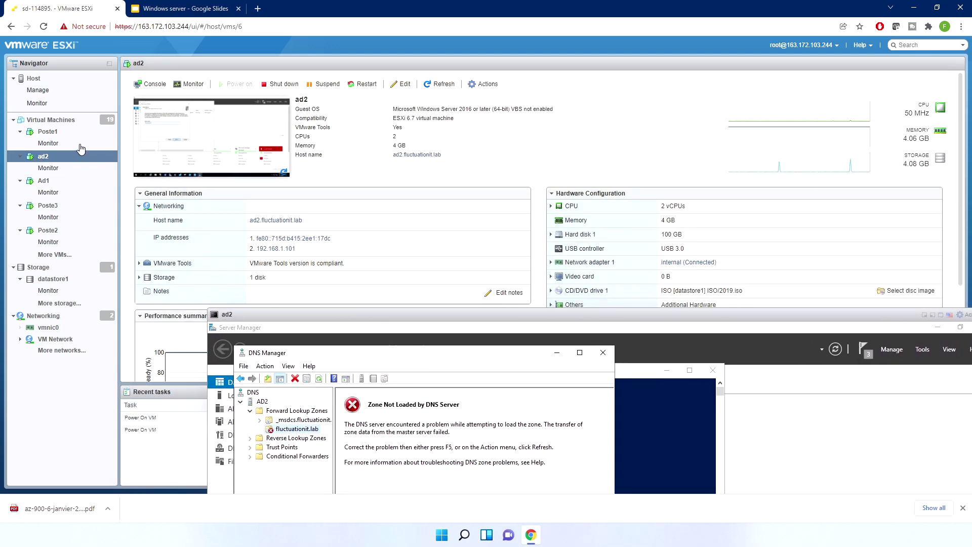
- On Ad1, allow zone transfers of fluctuationit.lab to any server
left_click(50, 182)
left_click(208, 143)
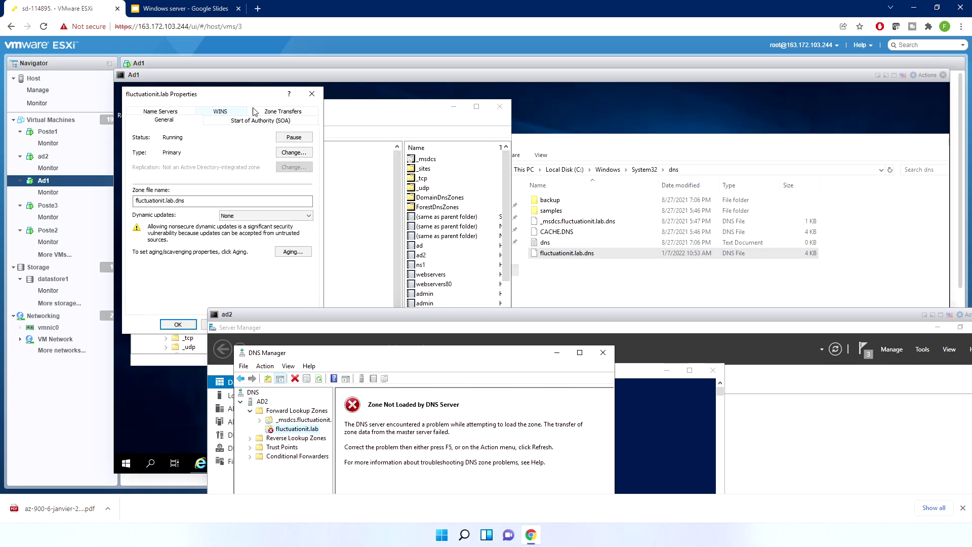
left_click(273, 112)
left_click(157, 152)
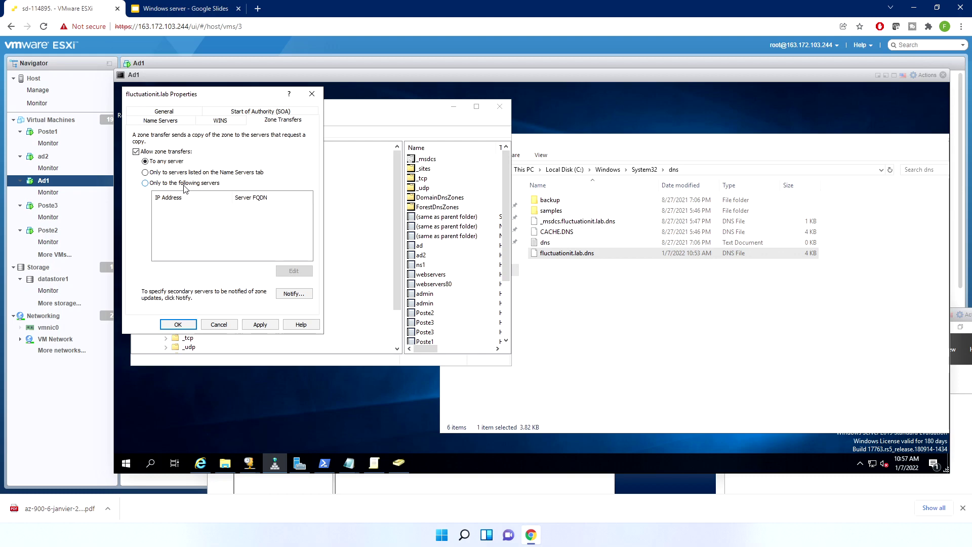
left_click(255, 325)
- Add ad2 to the zone's notify list, save the properties, and minimise Ad1's console
left_click(293, 294)
left_click(176, 200)
type("ad2")
key("Return")
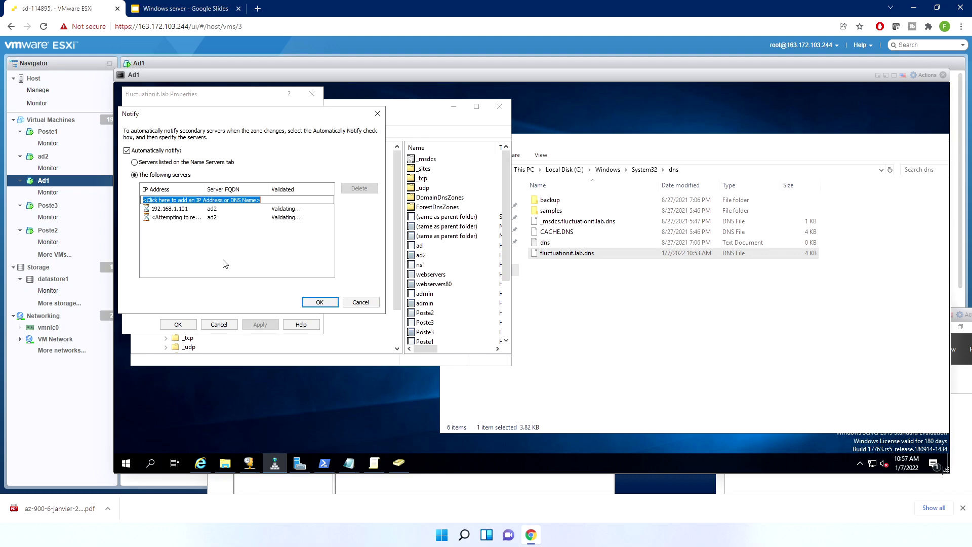
left_click(316, 302)
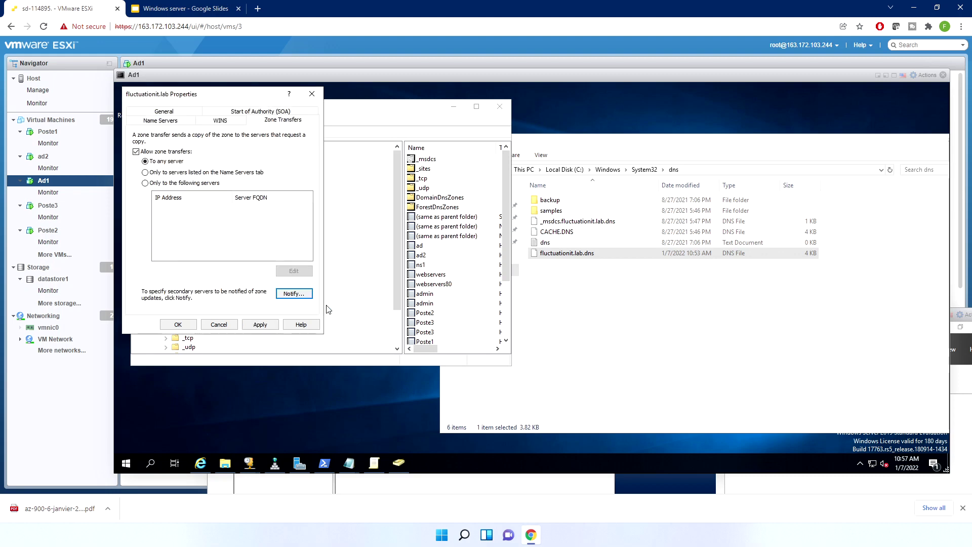
left_click(179, 324)
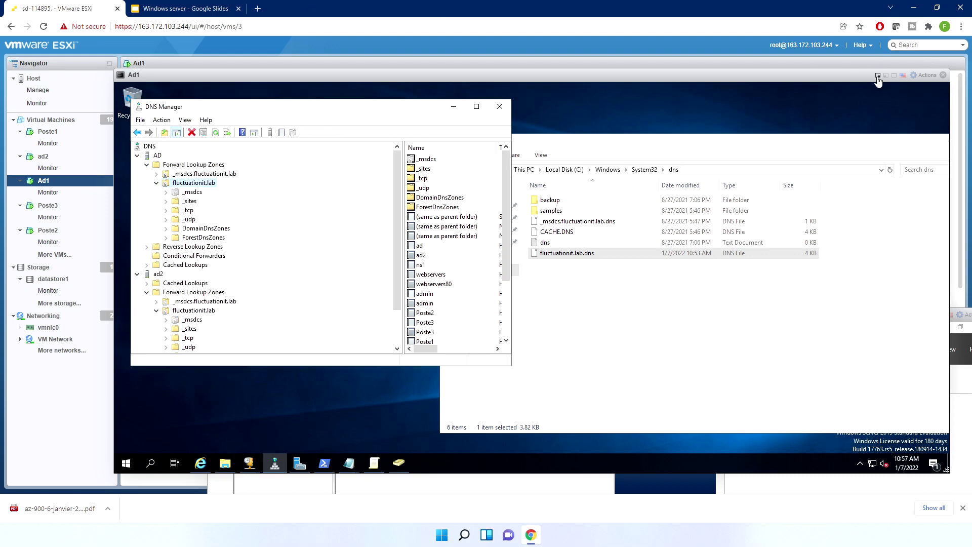
left_click(878, 75)
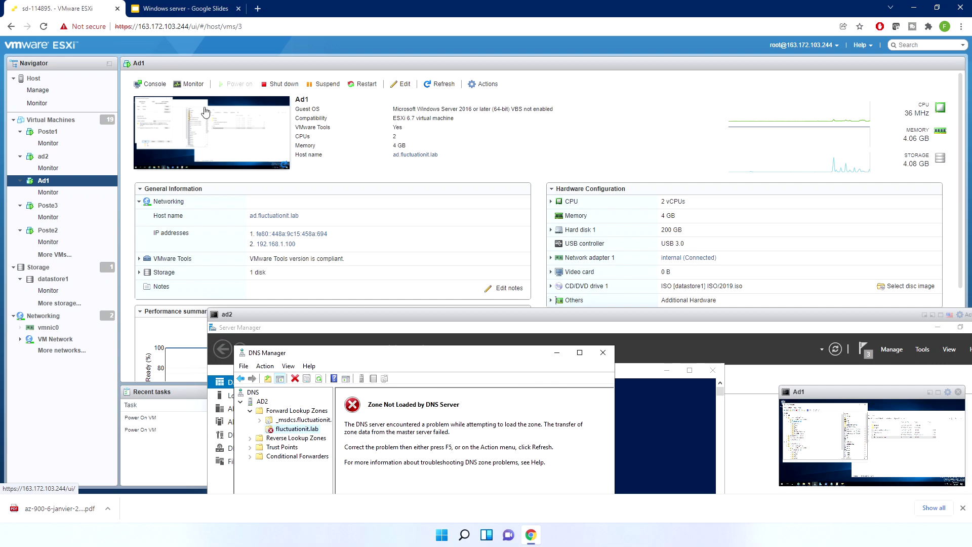
- Refresh ad2's fluctuationit.lab zone and check the properties of the admin record at 10.10.0.11
left_click_drag(334, 322, 313, 69)
left_click(297, 126)
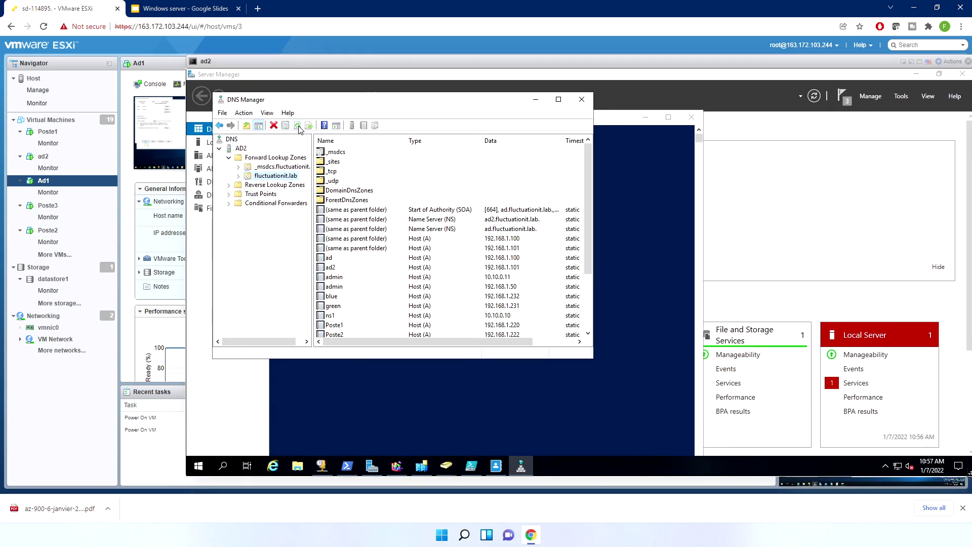
left_click(363, 287)
scroll(363, 287, "down", 3)
scroll(363, 287, "up", 3)
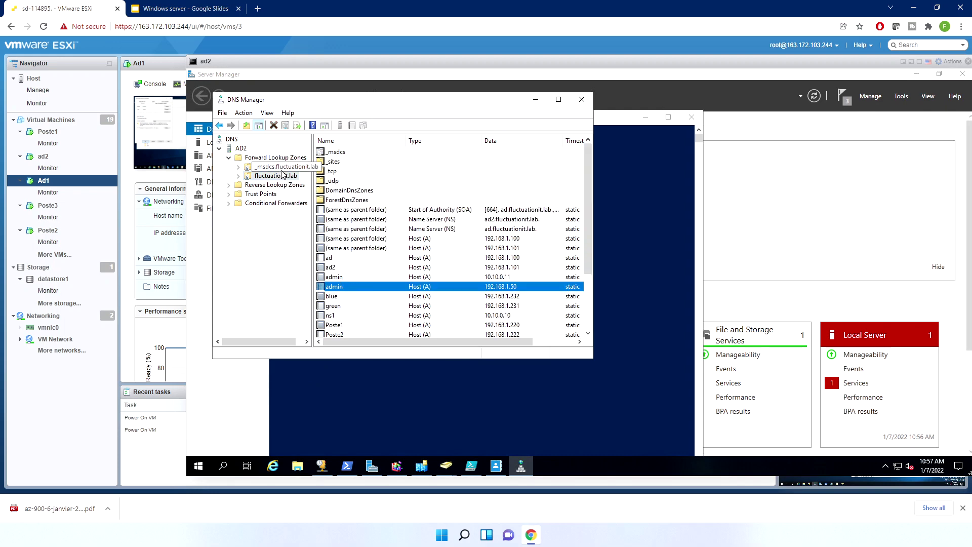
right_click(342, 277)
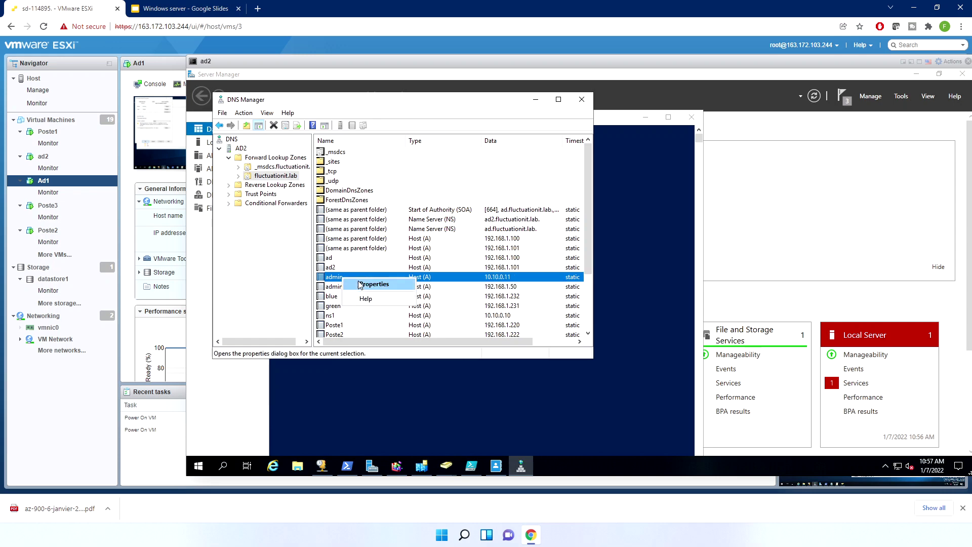
left_click(361, 284)
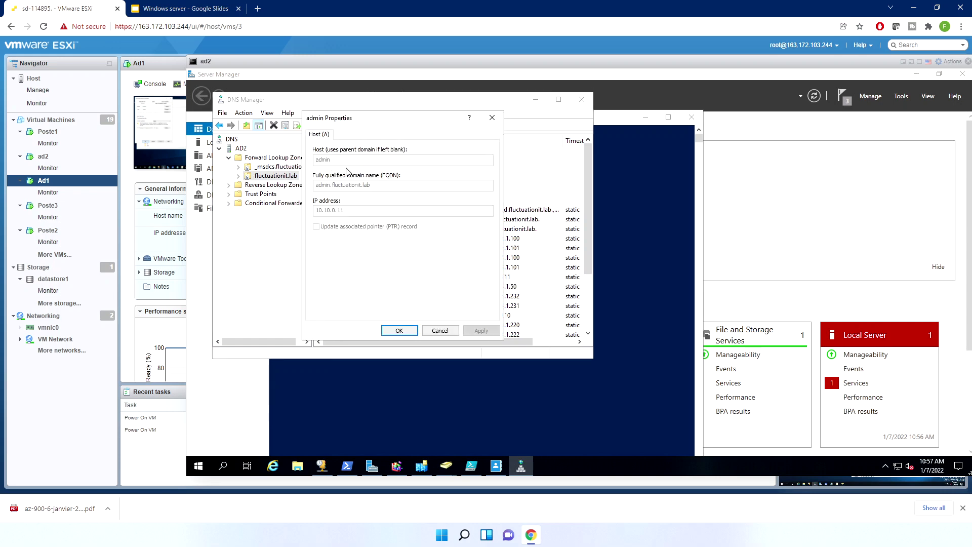
left_click(490, 119)
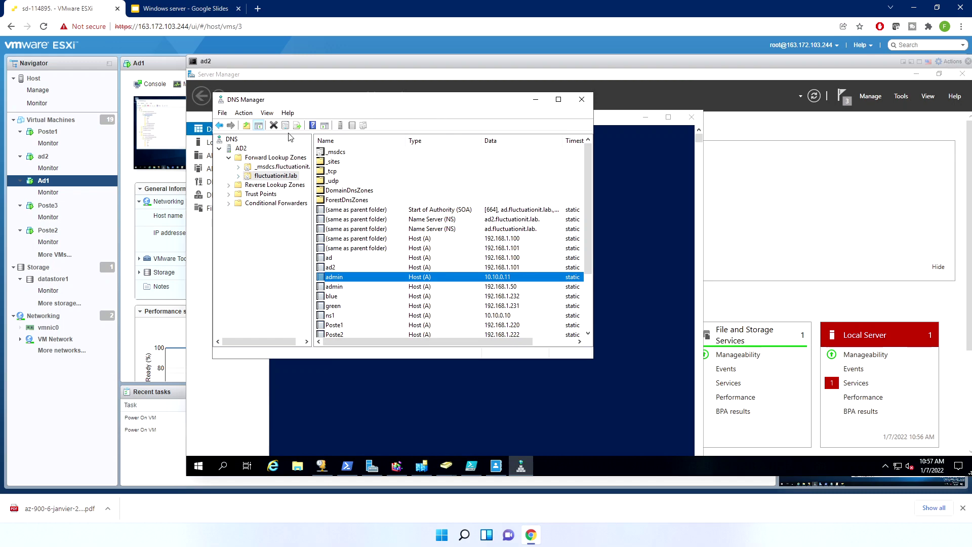
- Open ad2's fluctuationit.lab zone properties, start a zone type change, then cancel and close
right_click(272, 177)
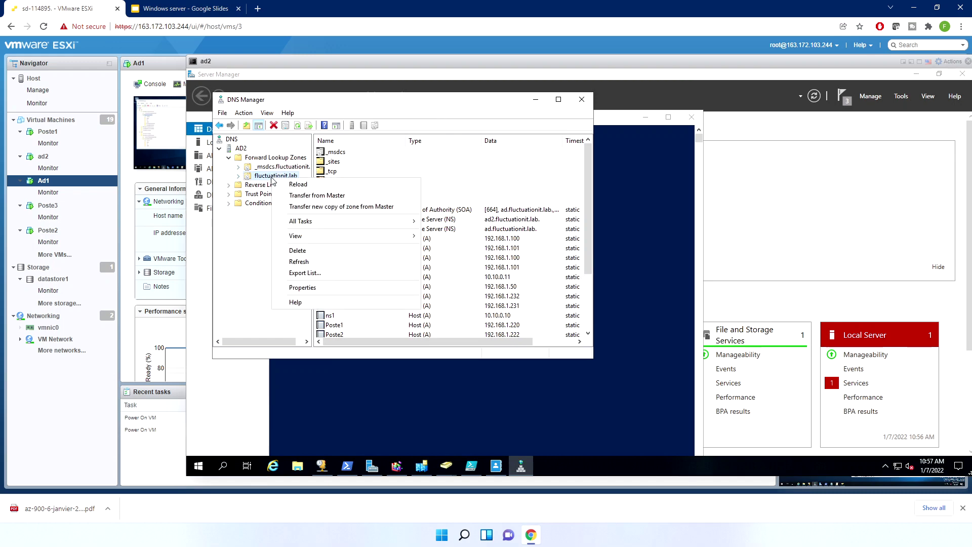
left_click(314, 287)
left_click(472, 176)
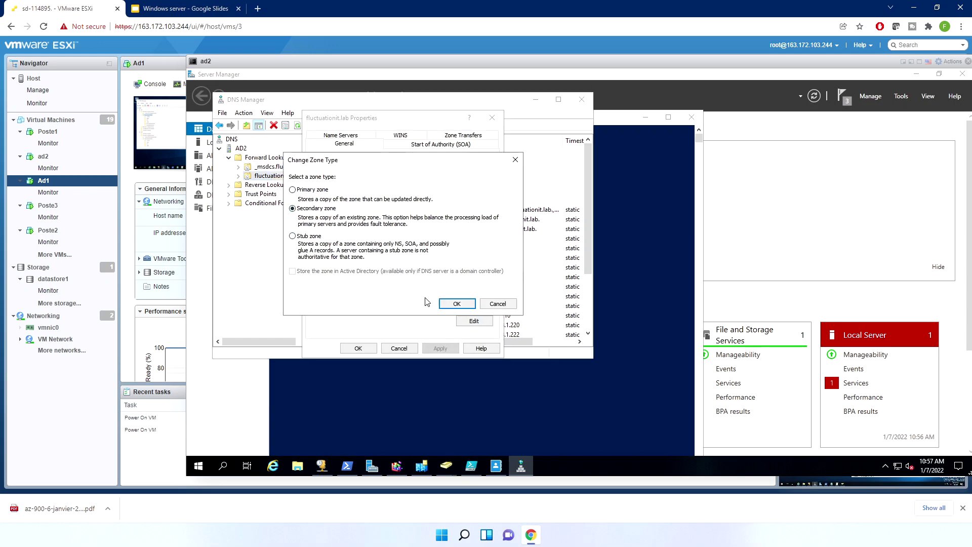
left_click(504, 305)
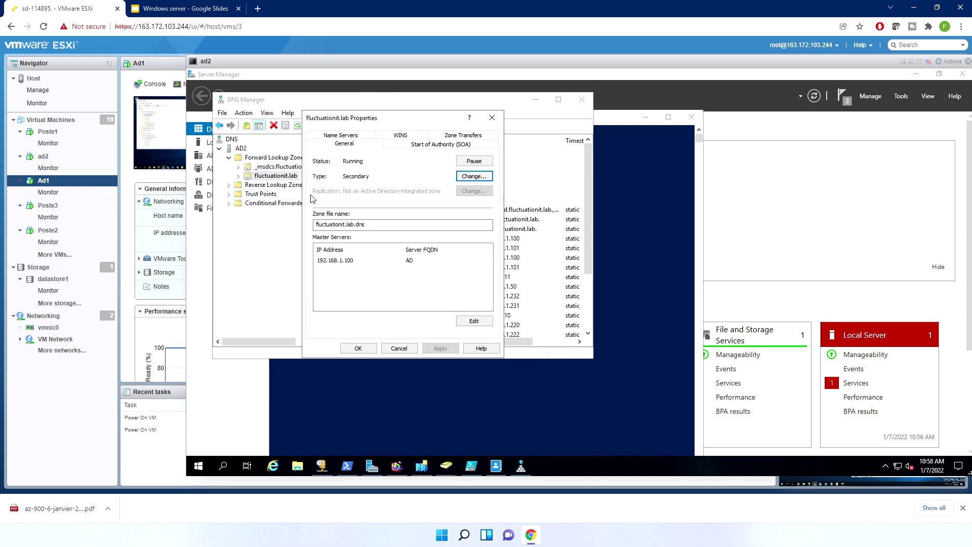
left_click(492, 118)
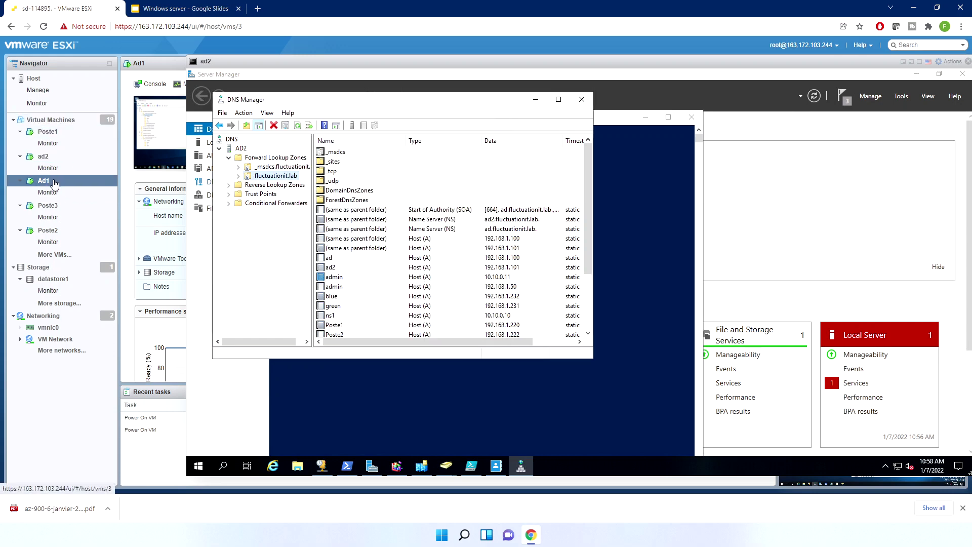
- On Ad1, change fluctuationit.lab to an Active Directory-integrated zone and apply it
left_click(902, 61)
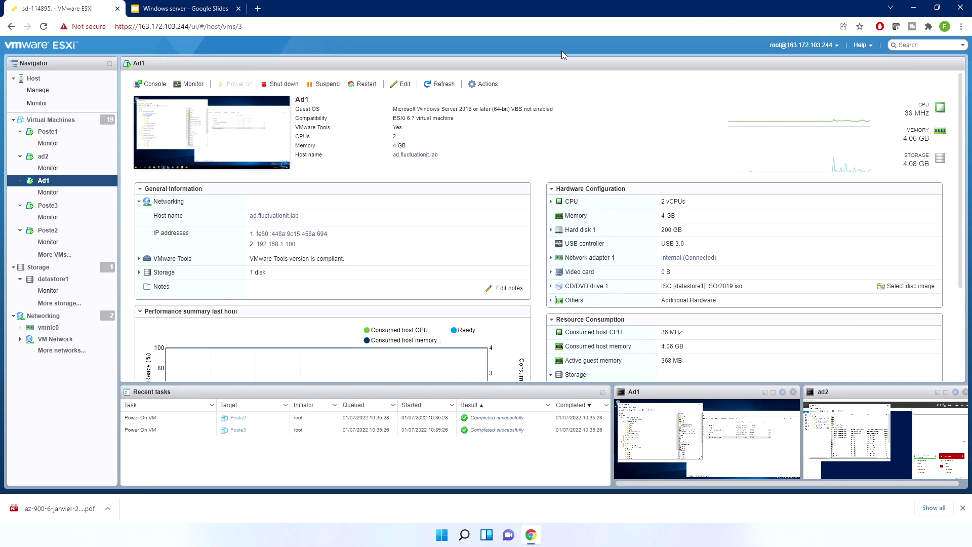
left_click(765, 392)
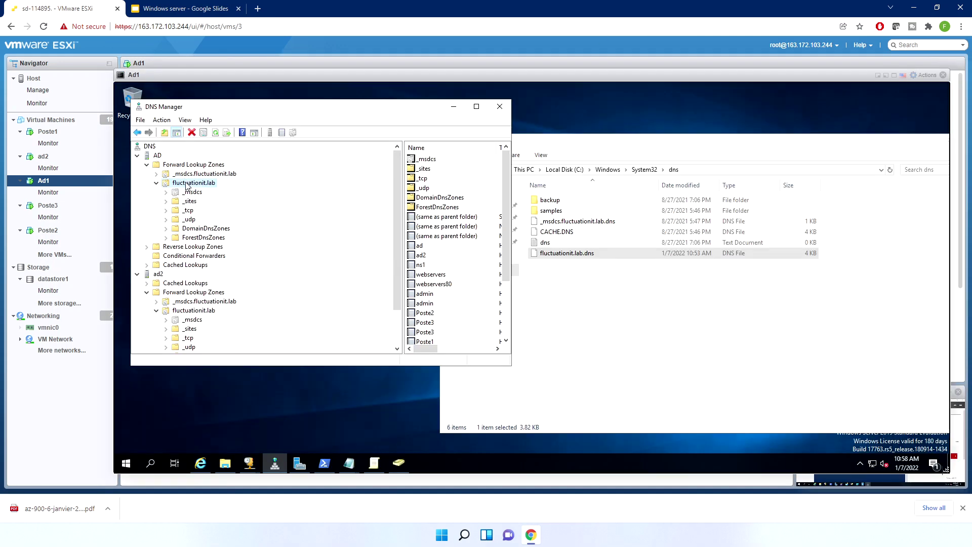
right_click(186, 183)
left_click(238, 359)
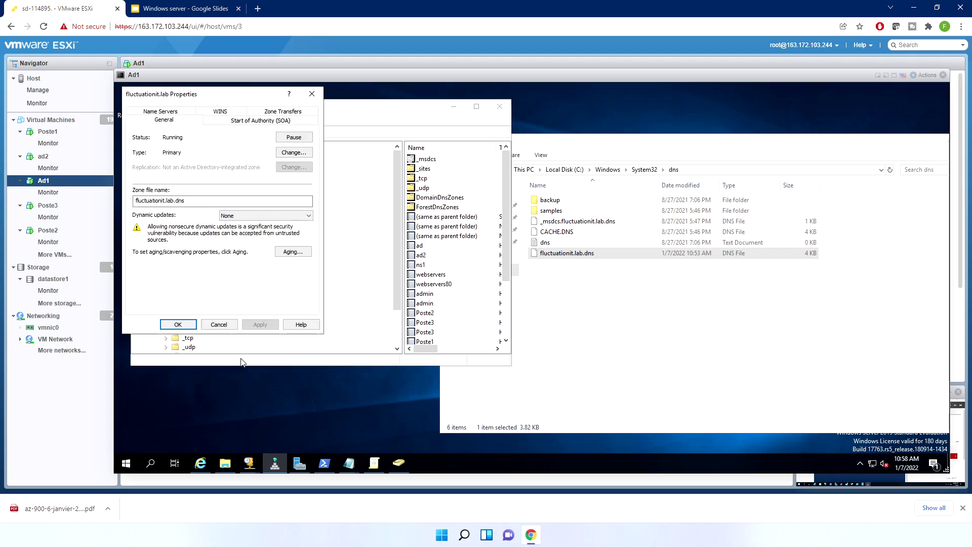
left_click(308, 154)
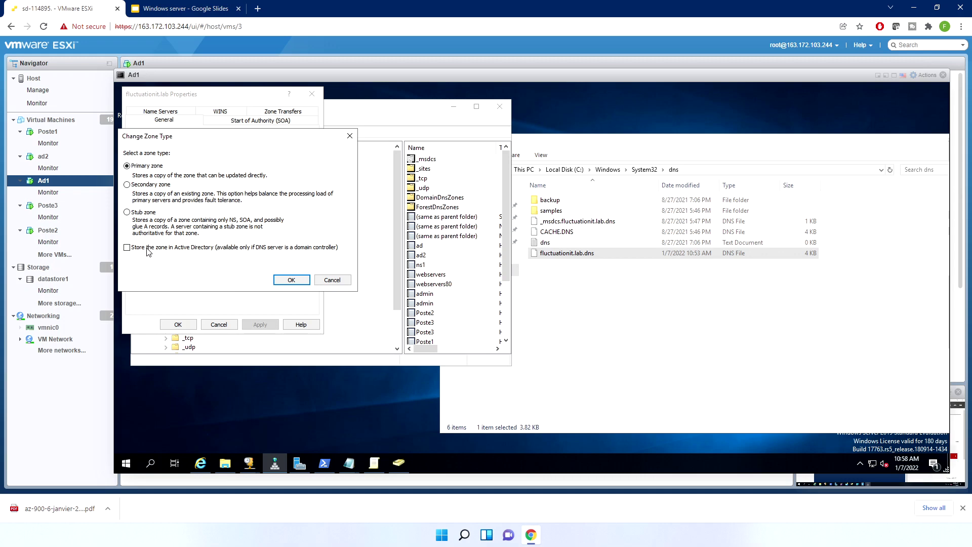
left_click(292, 280)
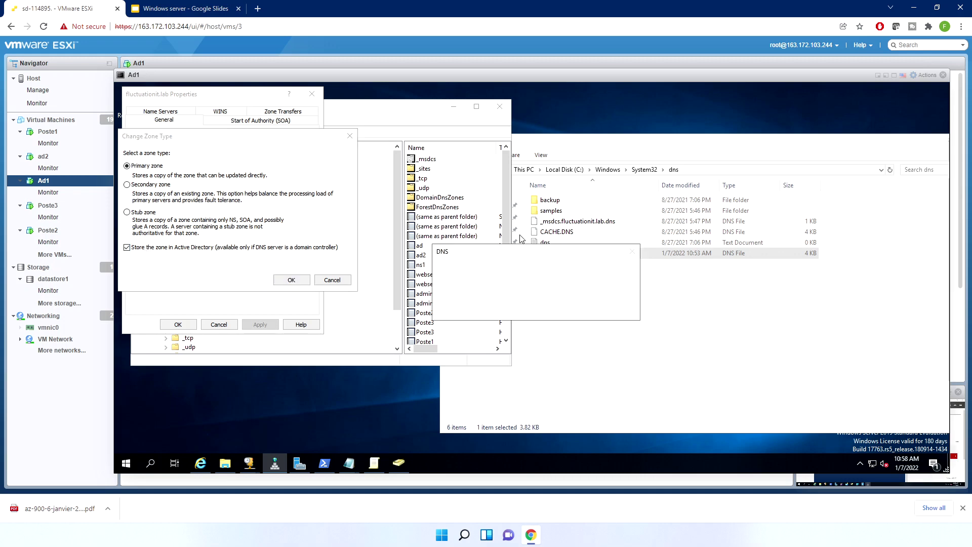
left_click(567, 310)
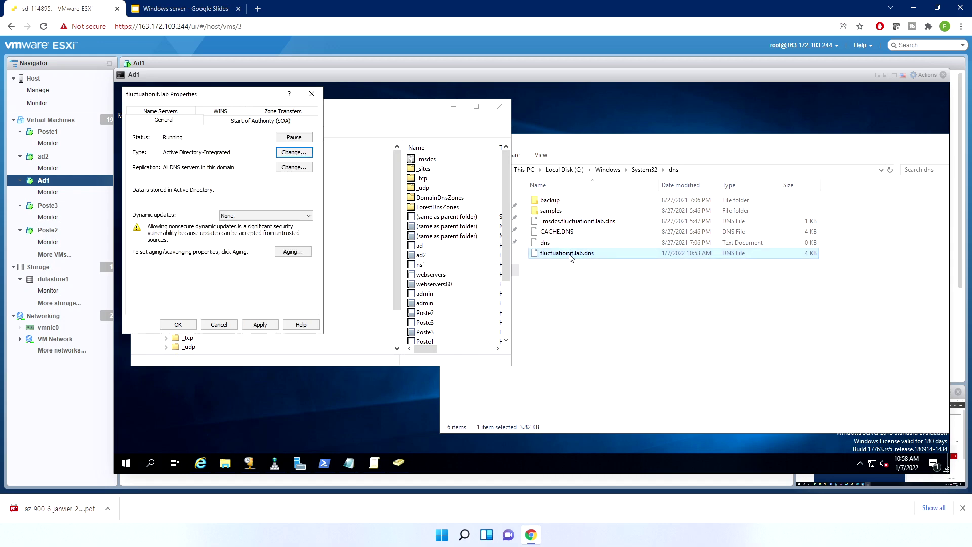
left_click(184, 324)
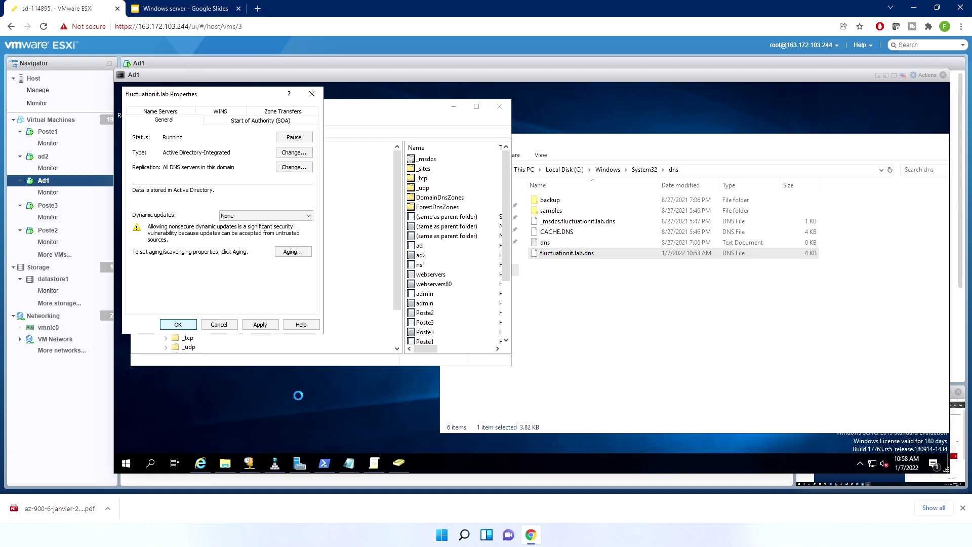
- Reopen fluctuationit.lab's properties on Ad1 to verify its Active Directory-integrated type
left_click(399, 462)
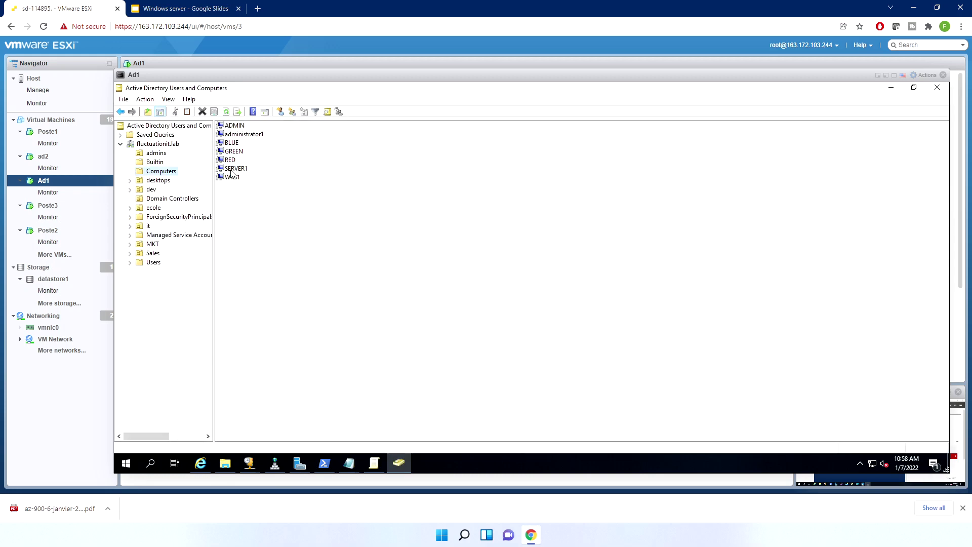
left_click(890, 87)
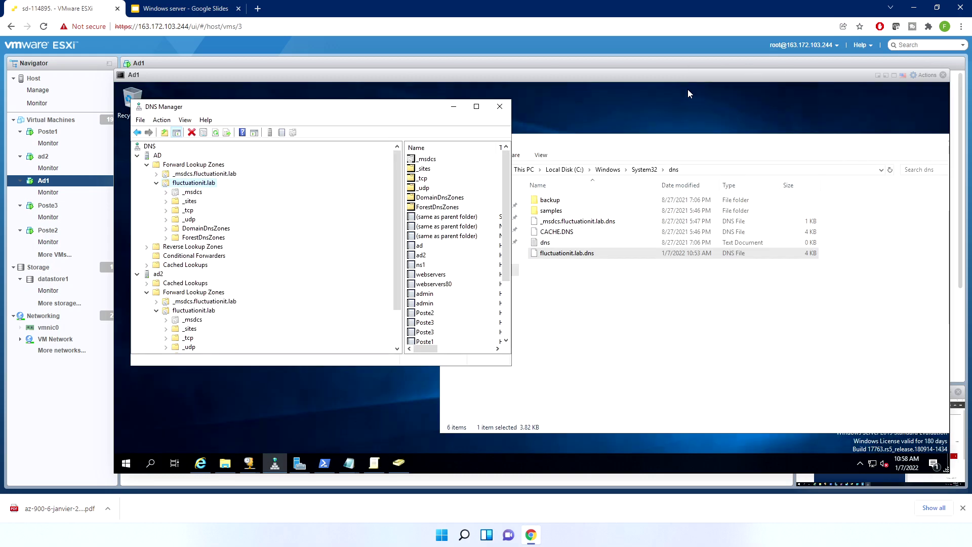
right_click(195, 186)
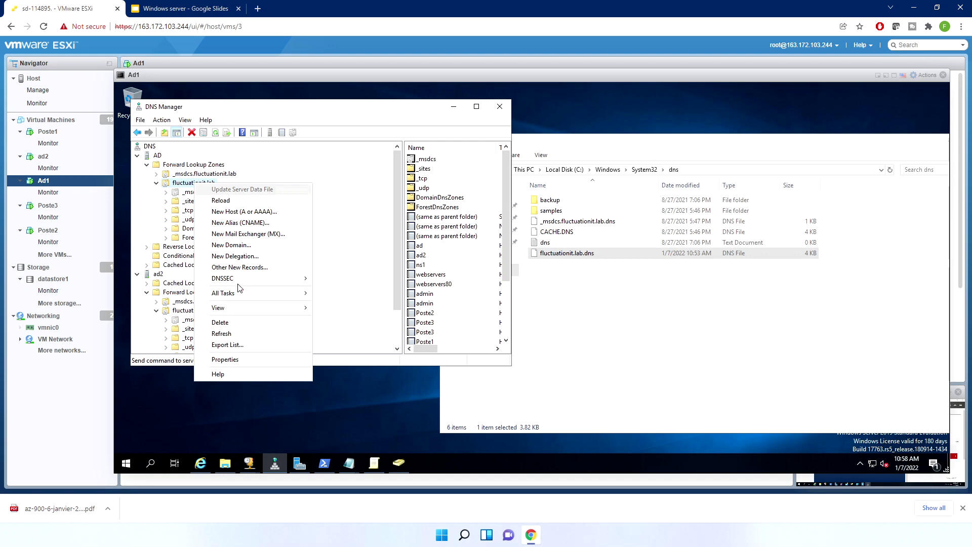
left_click(244, 359)
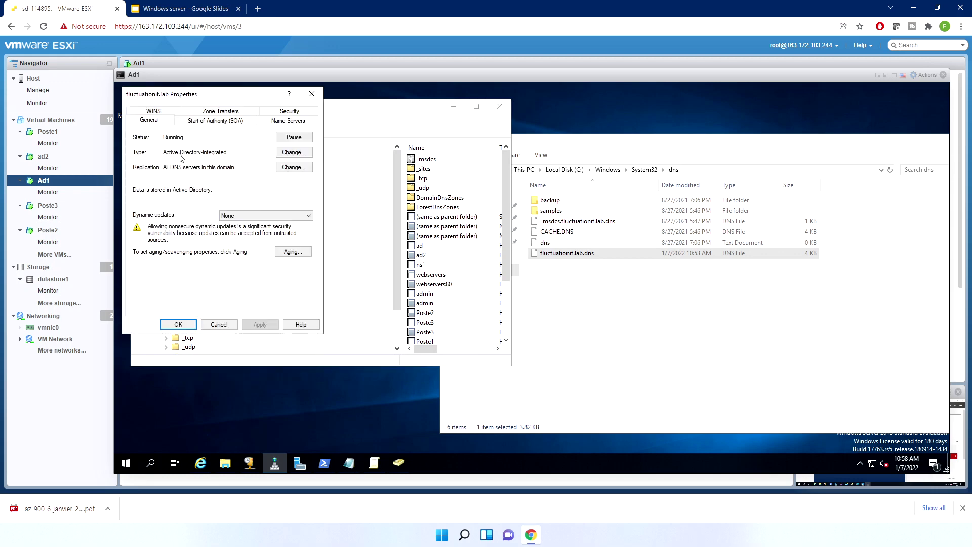
key("Escape")
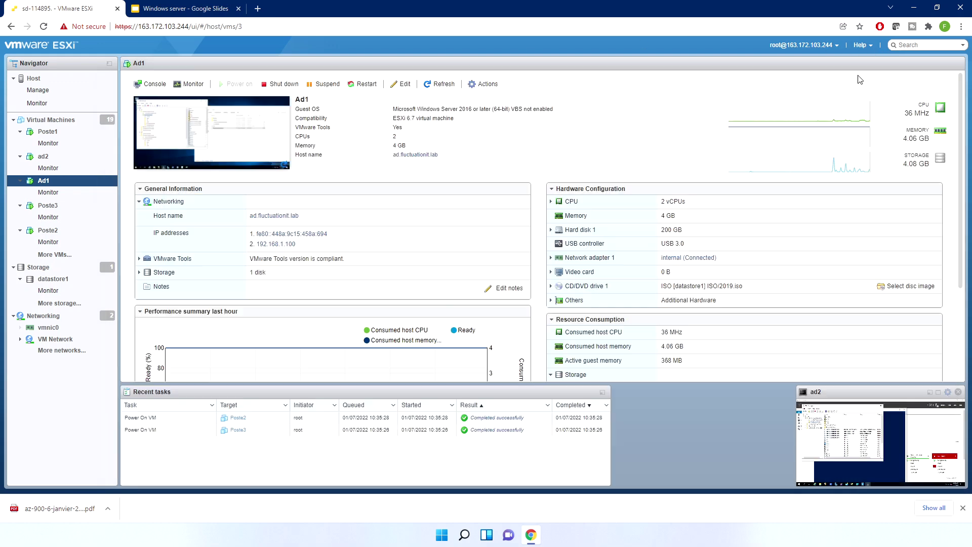
- On ad2, open fluctuationit.lab's properties and start, then abandon, a zone type change
left_click(877, 75)
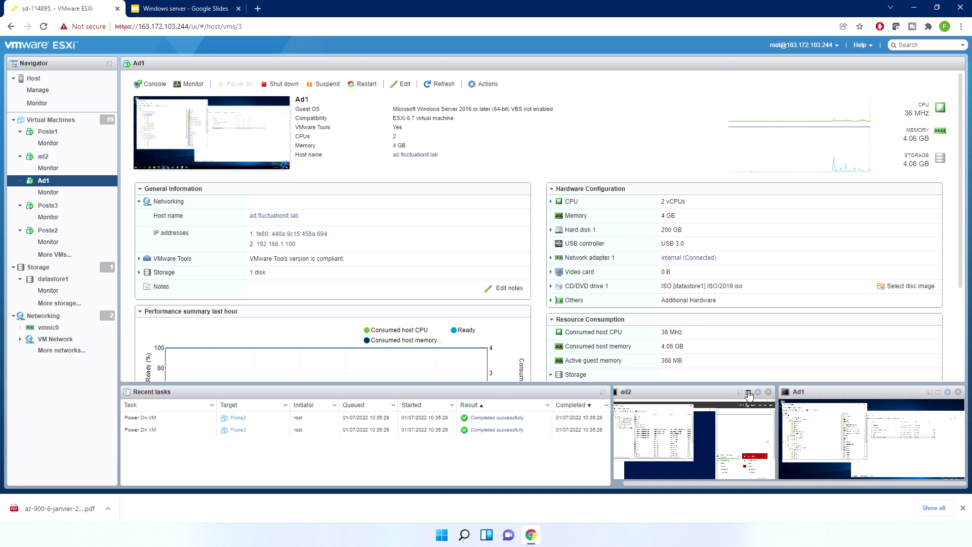
left_click(748, 393)
left_click(264, 169)
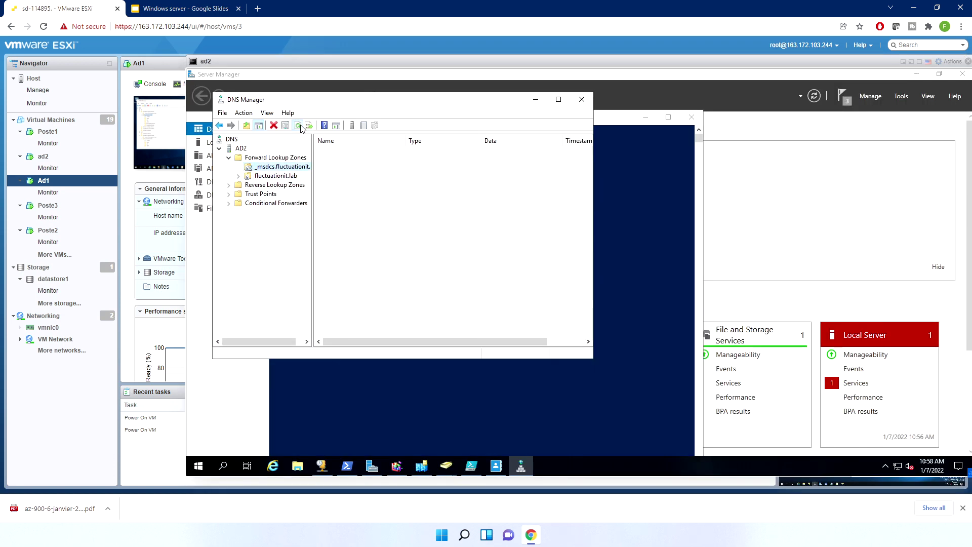
right_click(272, 178)
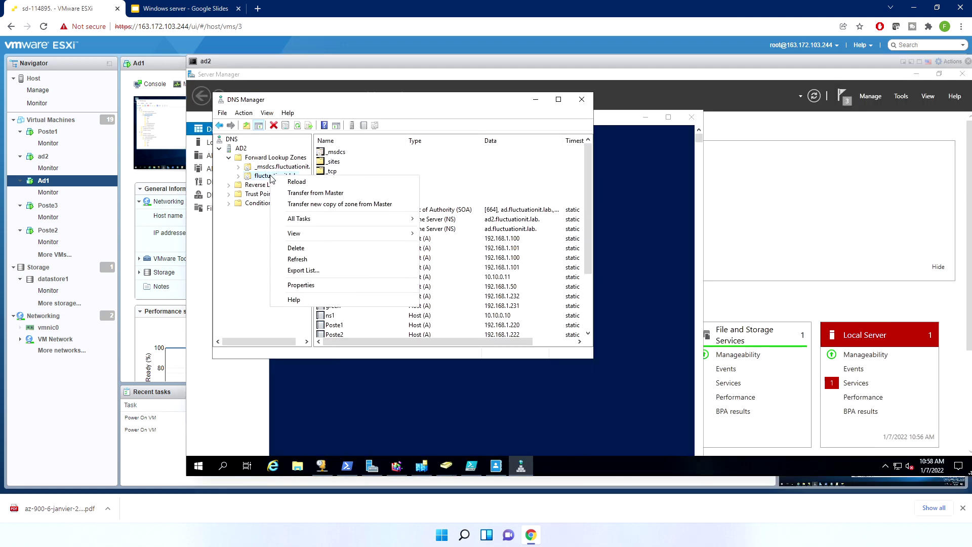
left_click(334, 285)
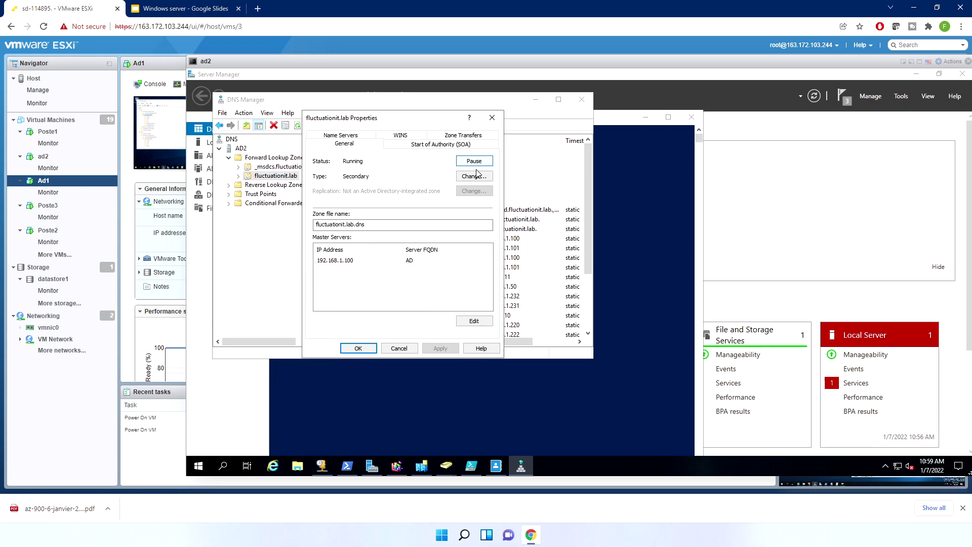
left_click(474, 176)
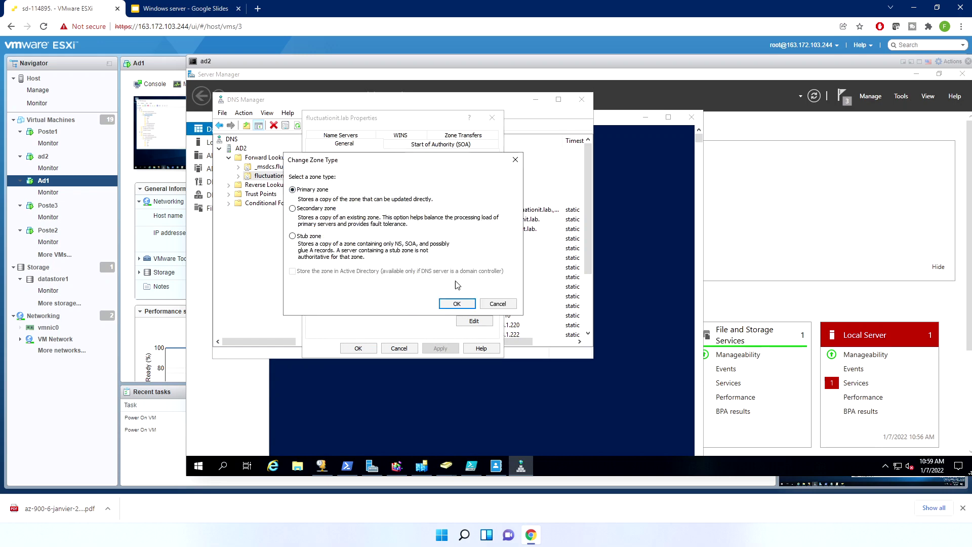
left_click(509, 305)
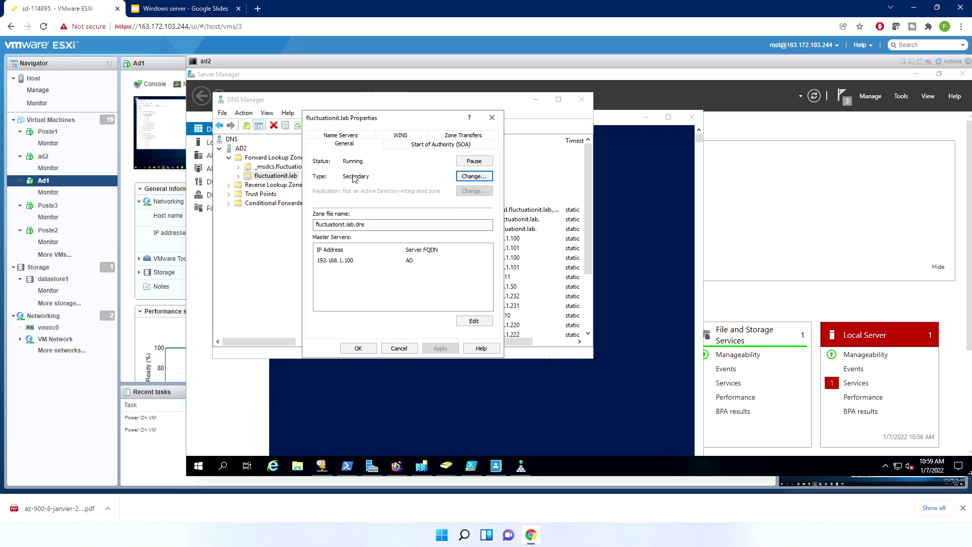
left_click(411, 347)
- Store ad2's fluctuationit.lab zone in Active Directory and accept the conversion
left_click(276, 167)
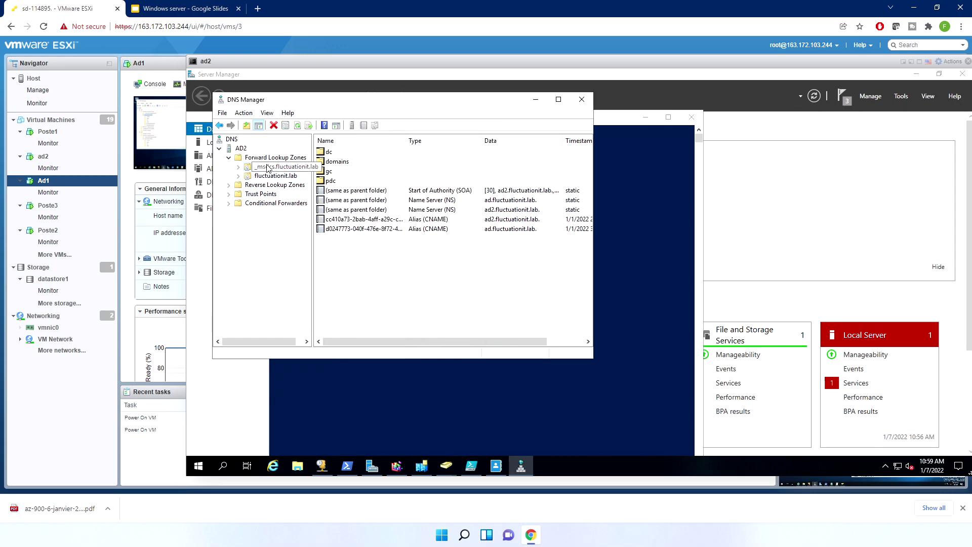
left_click(297, 126)
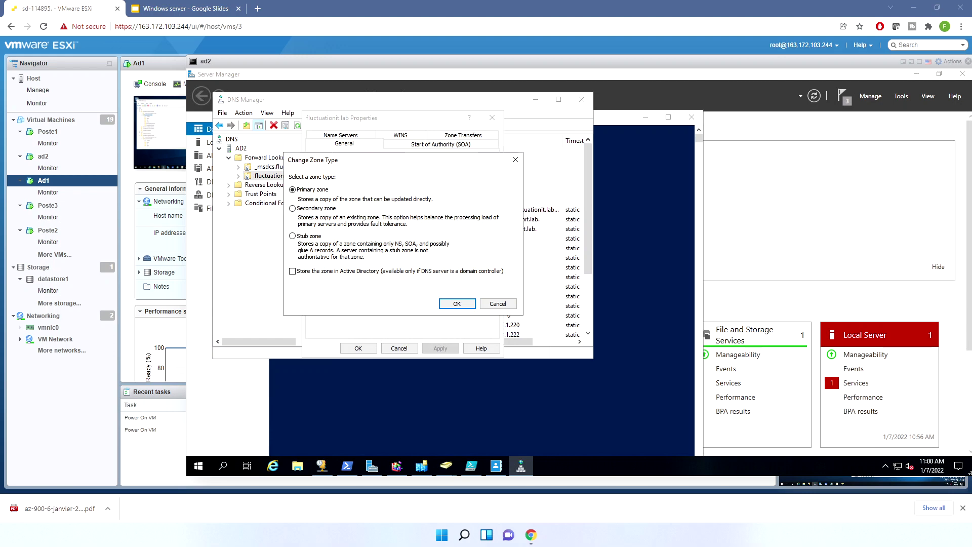
left_click(318, 273)
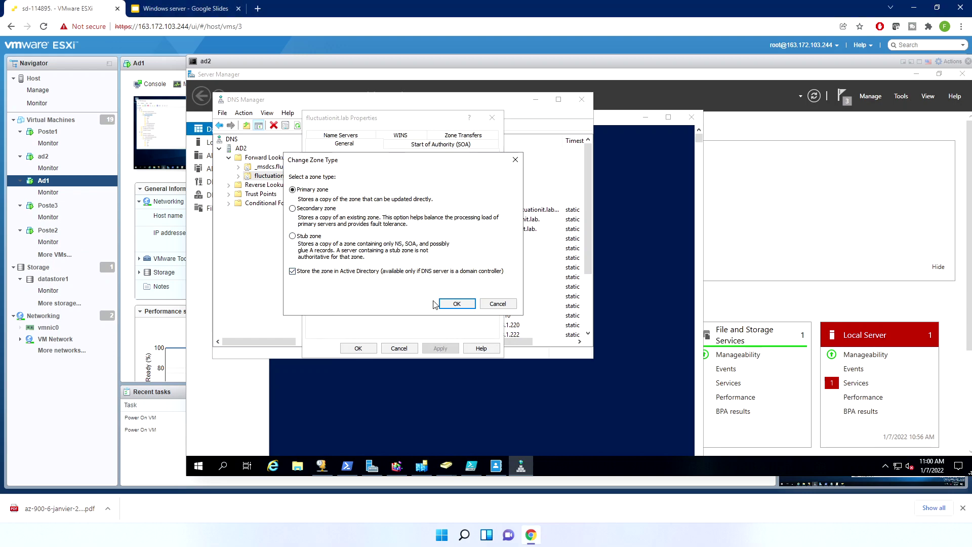
left_click(456, 304)
left_click(618, 304)
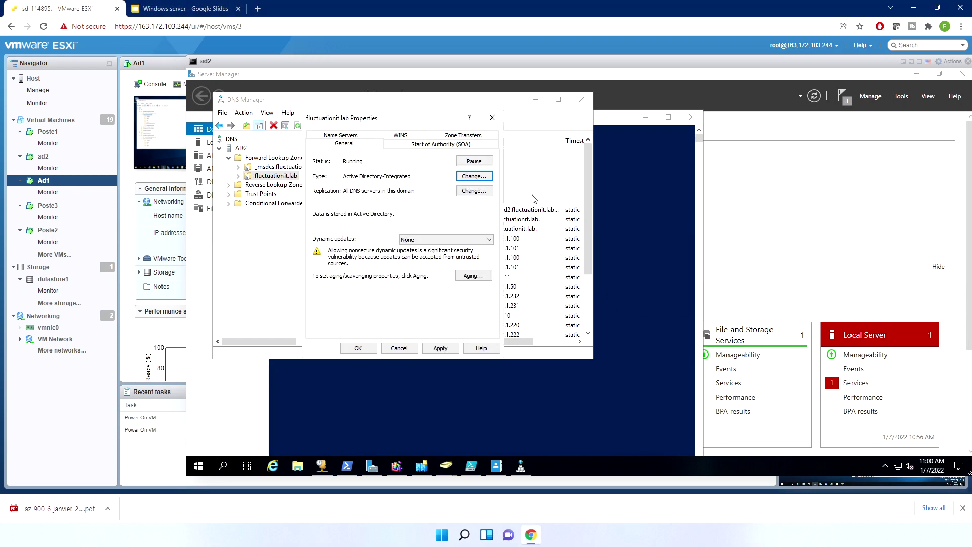
- Close the zone properties and present slide 42, DNS zones, of the Windows server deck
left_click(361, 349)
left_click(183, 8)
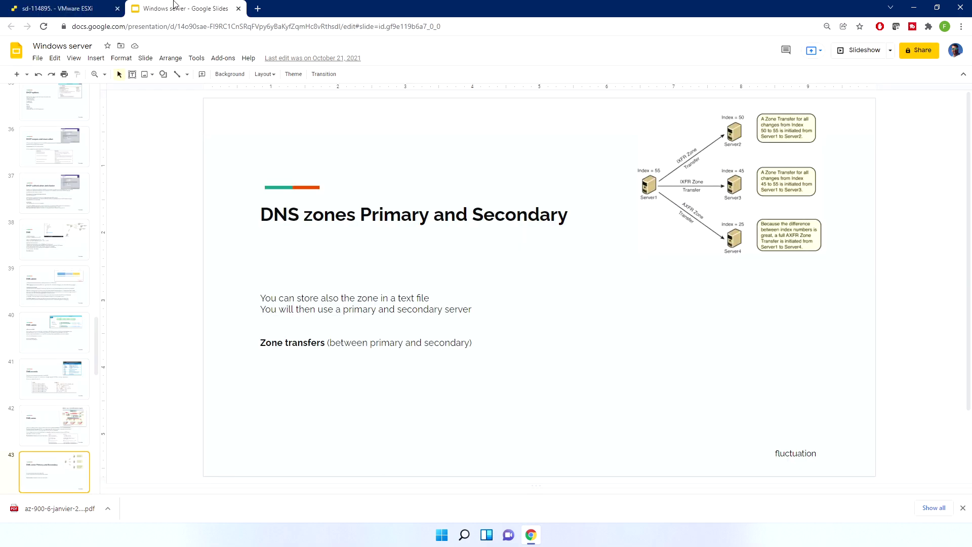
left_click(55, 405)
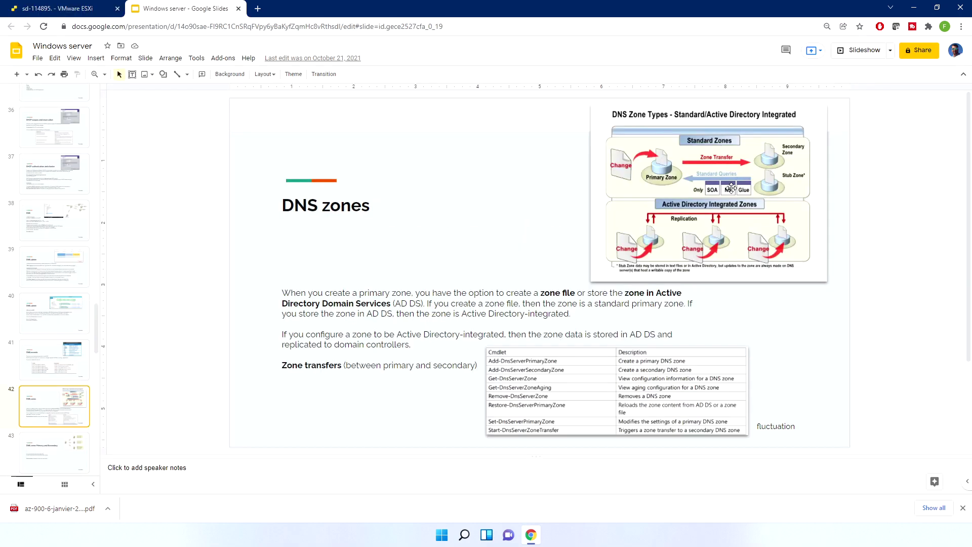
left_click(862, 50)
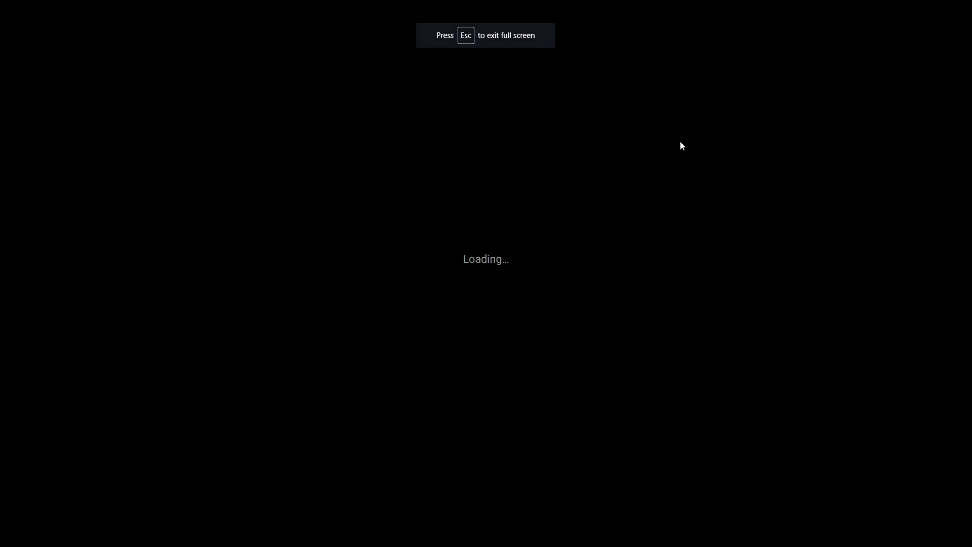
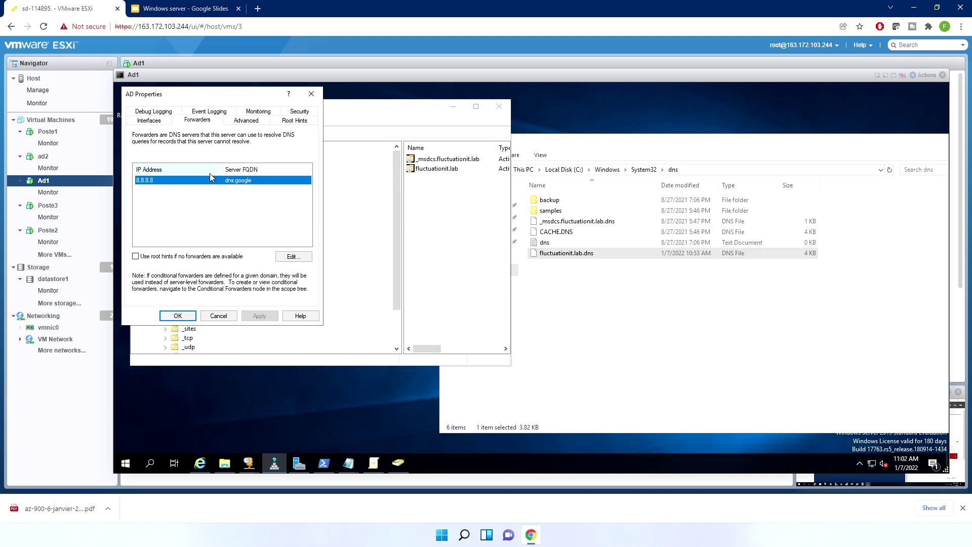
- Enable 'Use root hints if no forwarders are available', check the Root Hints and Advanced tabs, and return to the 8.8.8.8 forwarder
left_click(179, 259)
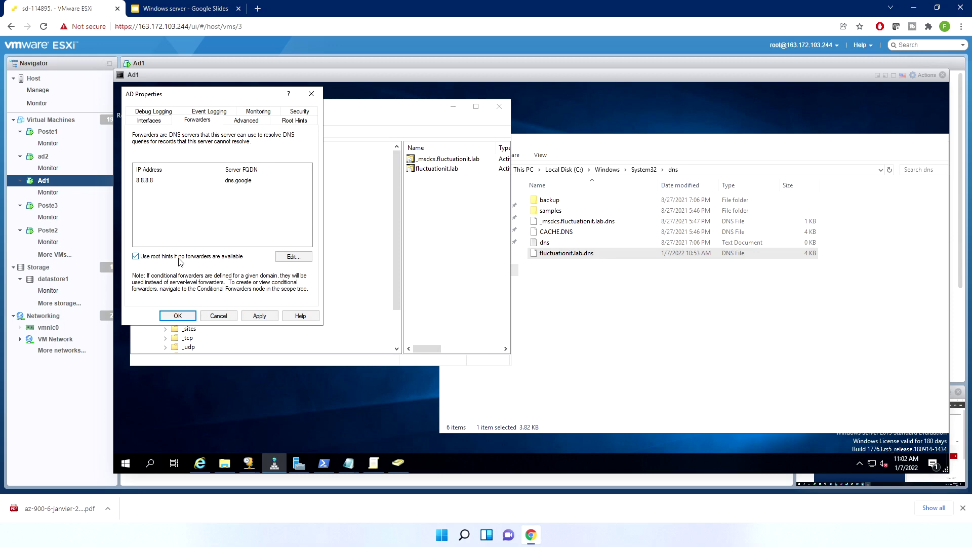
left_click(291, 121)
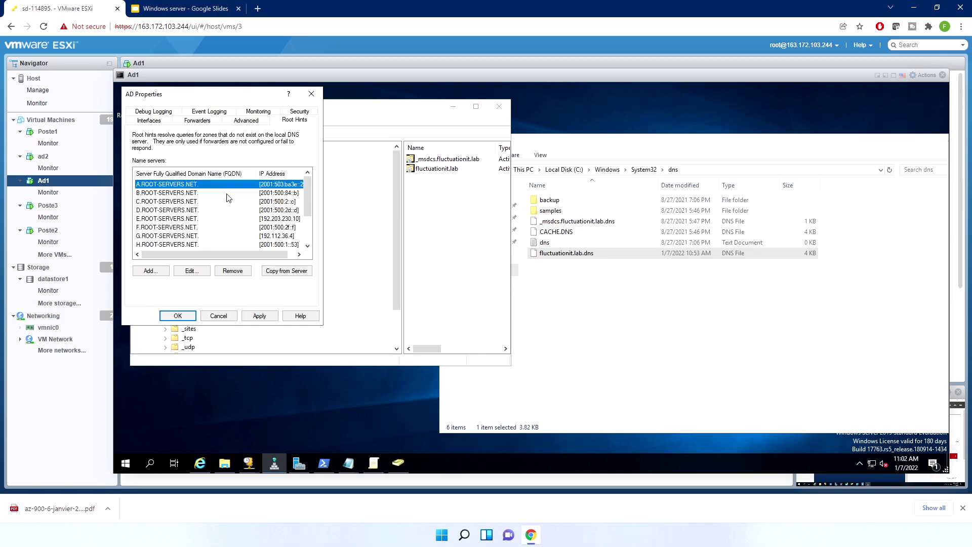
left_click(242, 122)
left_click(202, 122)
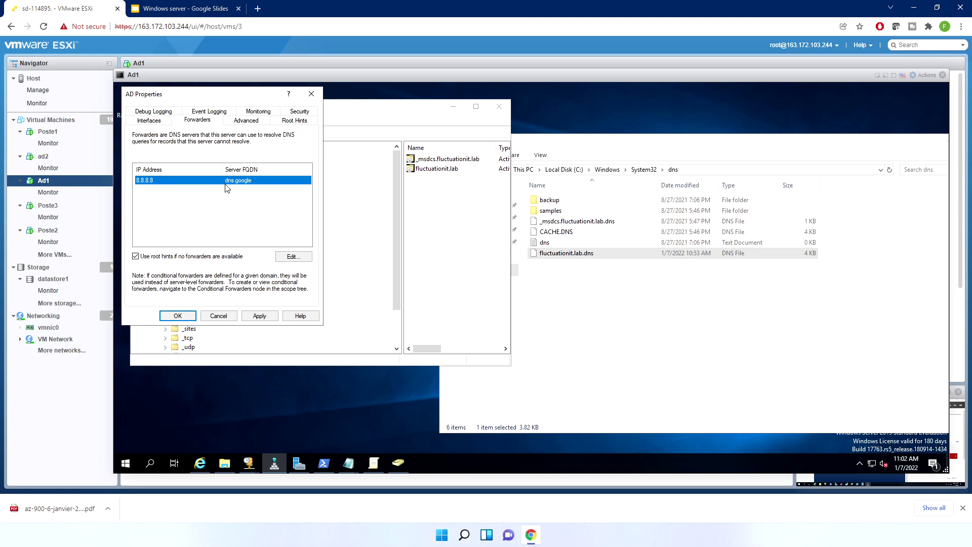
left_click(201, 463)
- Load cnn.com in Internet Explorer, then minimize the browser
left_click(236, 103)
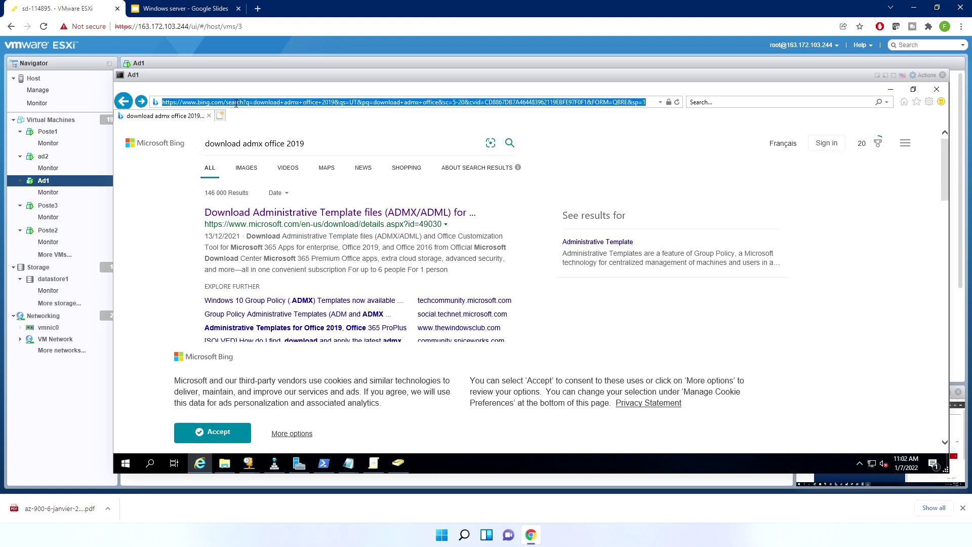
type("cnn")
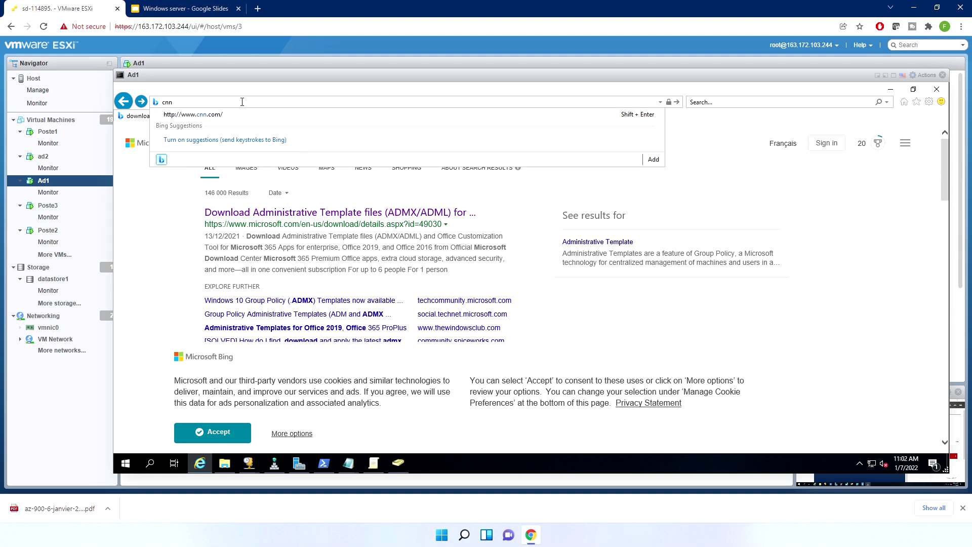
type(".com")
key("Return")
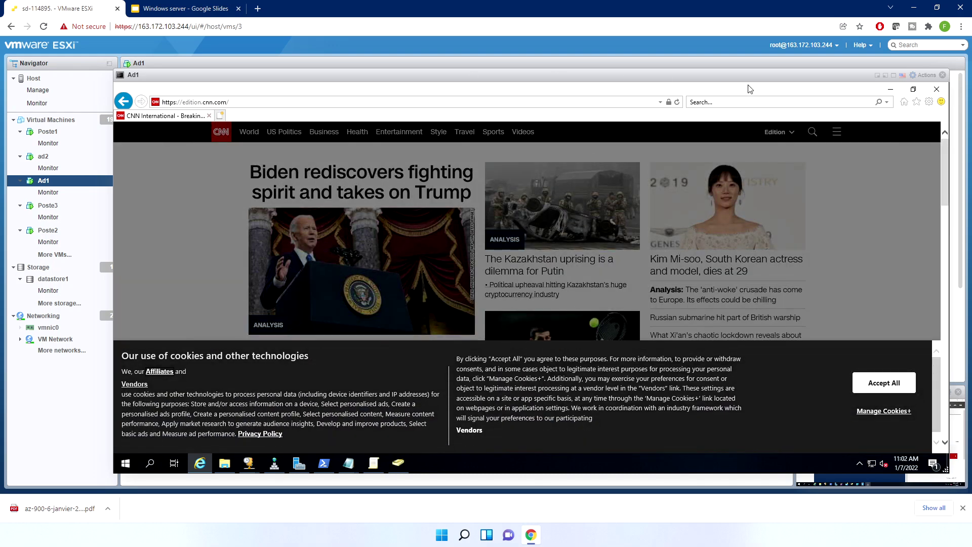
left_click(890, 89)
- Close the server properties, maximize DNS Manager and browse ad2's cached root lookups
left_click(243, 98)
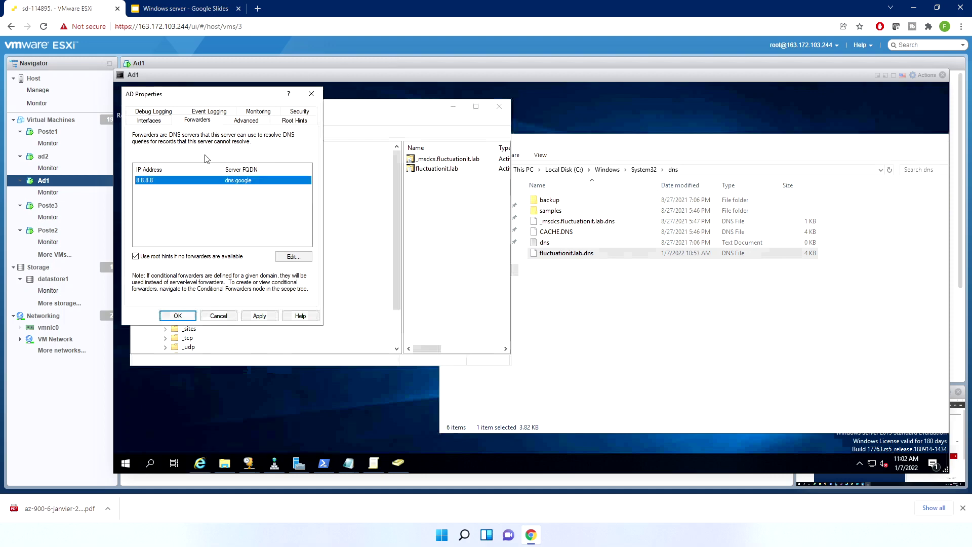
left_click(311, 94)
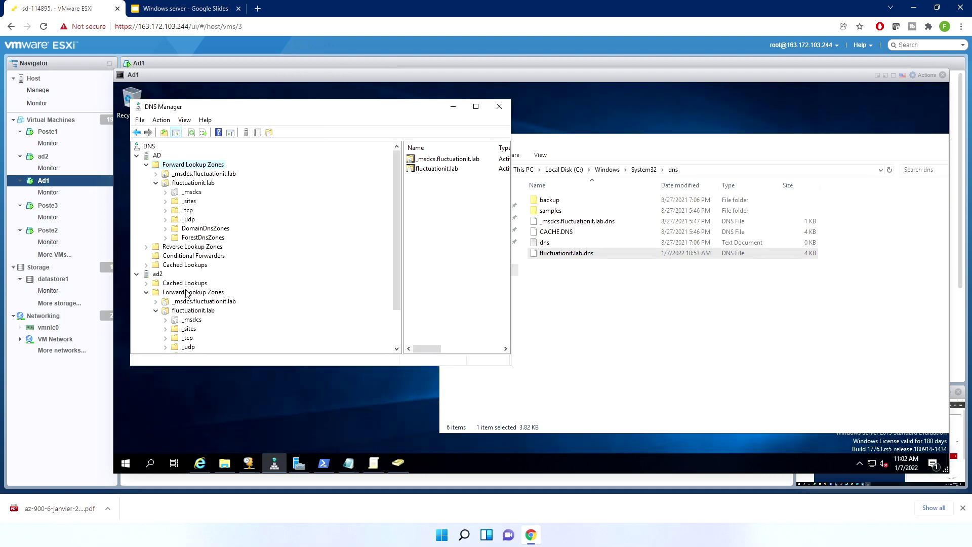
left_click(477, 106)
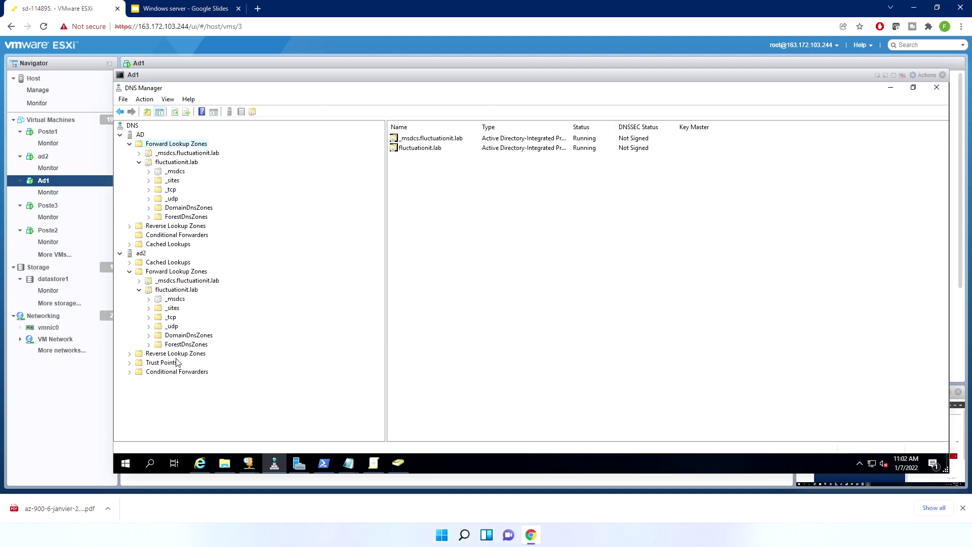
double_click(145, 263)
double_click(154, 272)
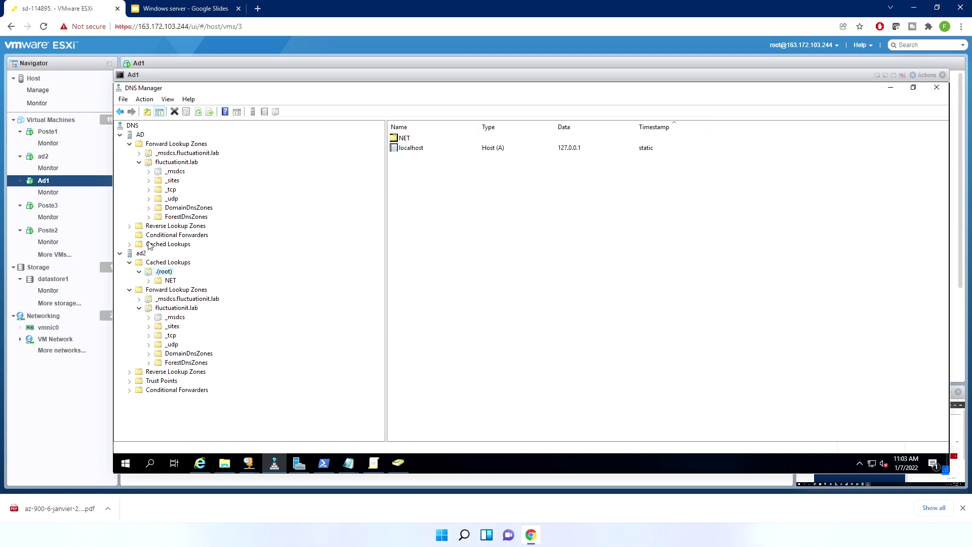
left_click(120, 253)
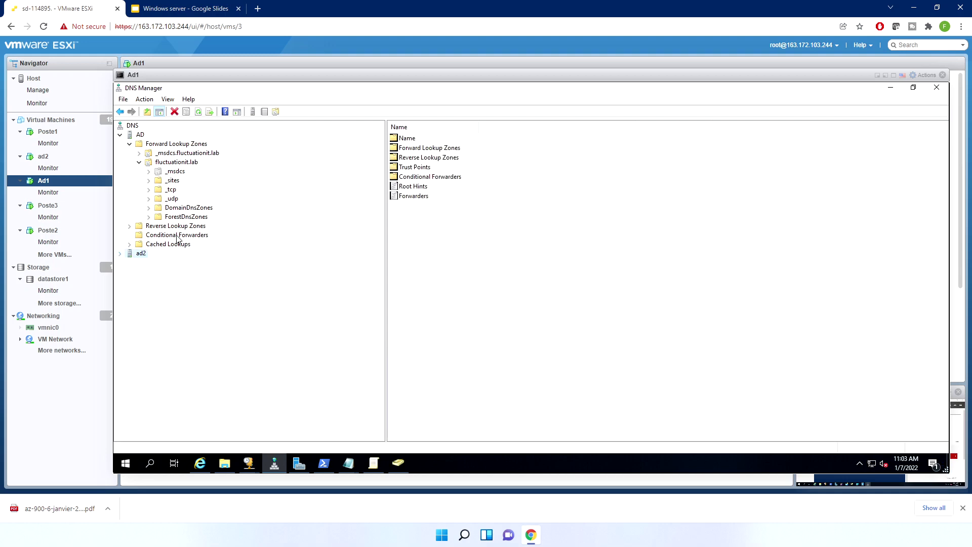
- Expand the AD server's cached root and com lookups and sort them by name
double_click(172, 244)
double_click(164, 253)
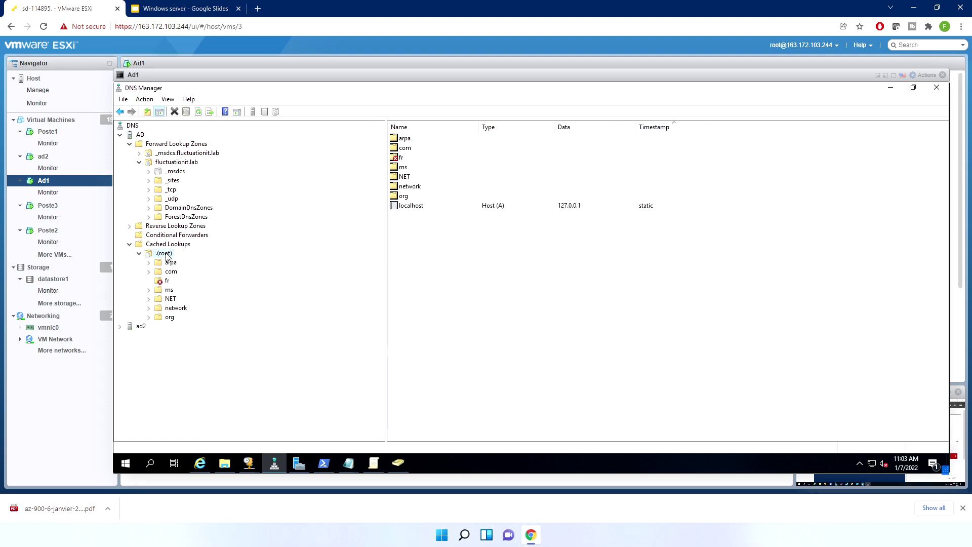
left_click(172, 272)
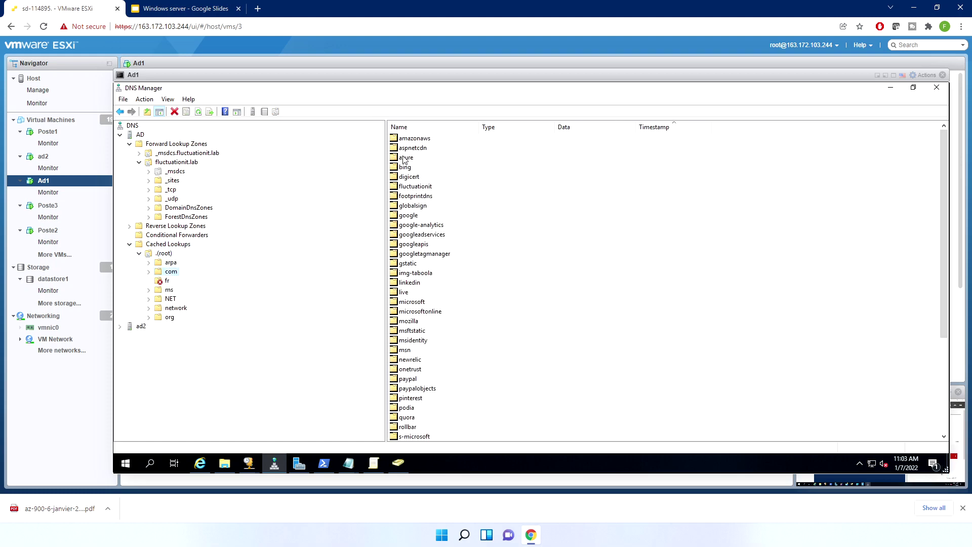
left_click(420, 128)
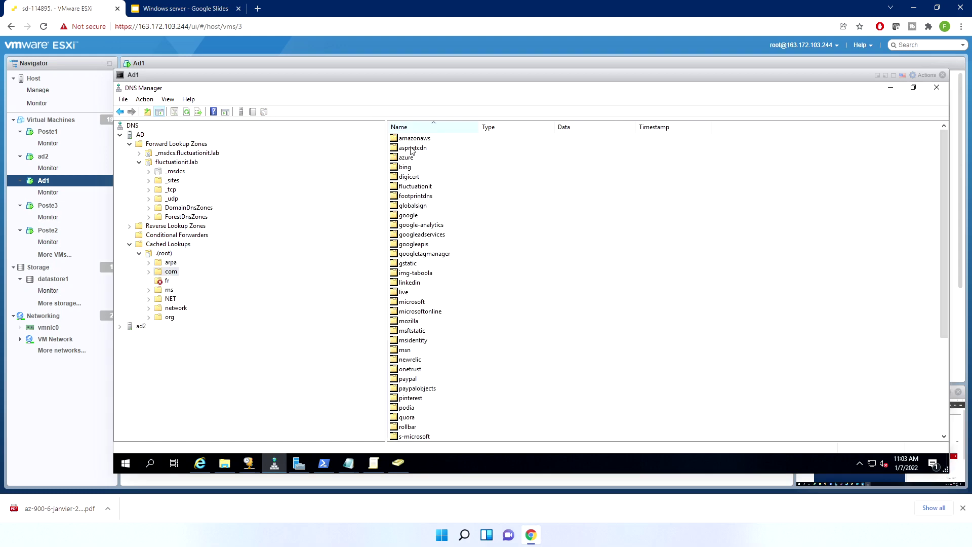
left_click(411, 129)
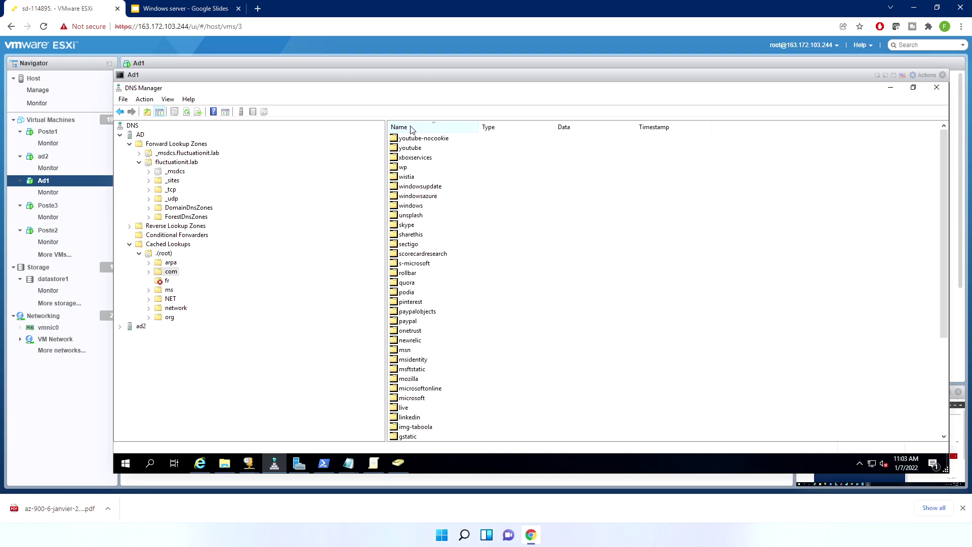
scroll(417, 207, "down", 5)
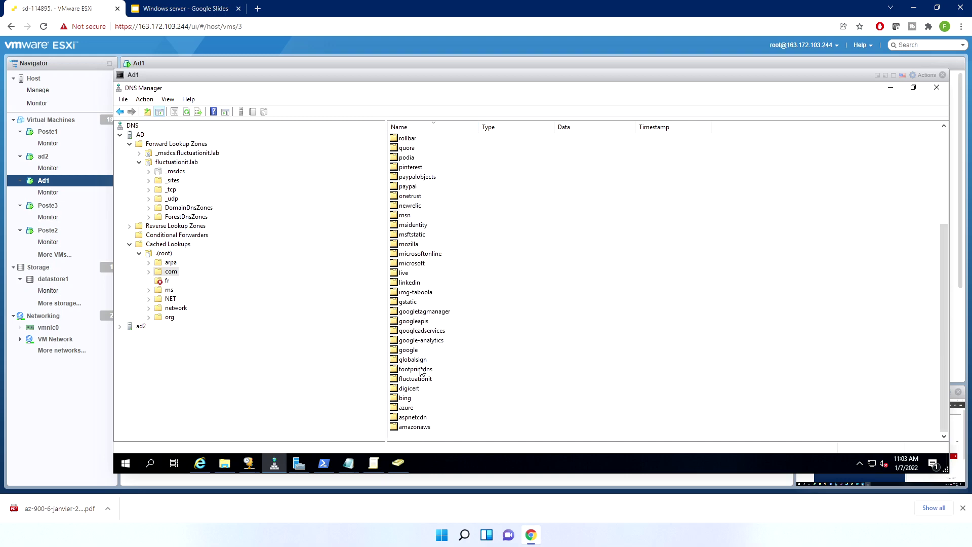
scroll(415, 360, "up", 5)
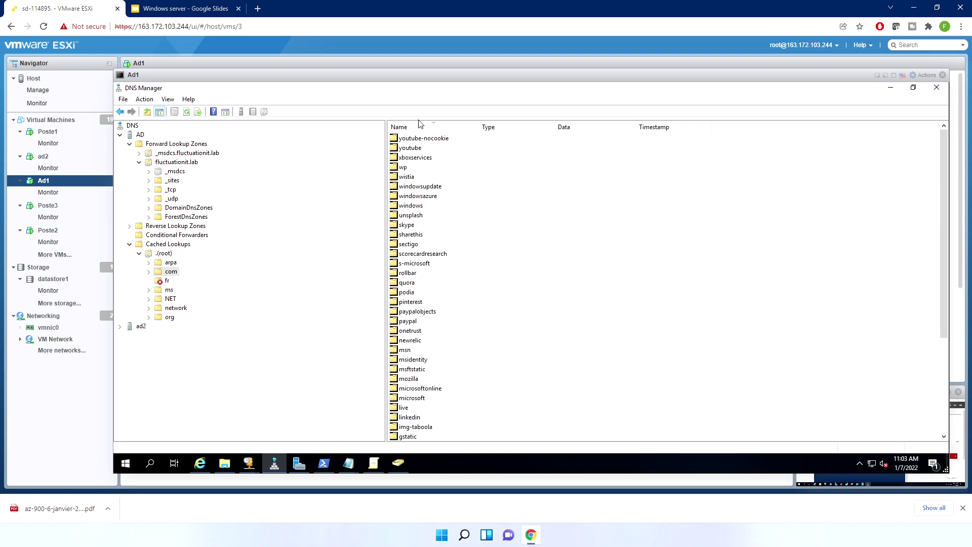
scroll(415, 310, "down", 5)
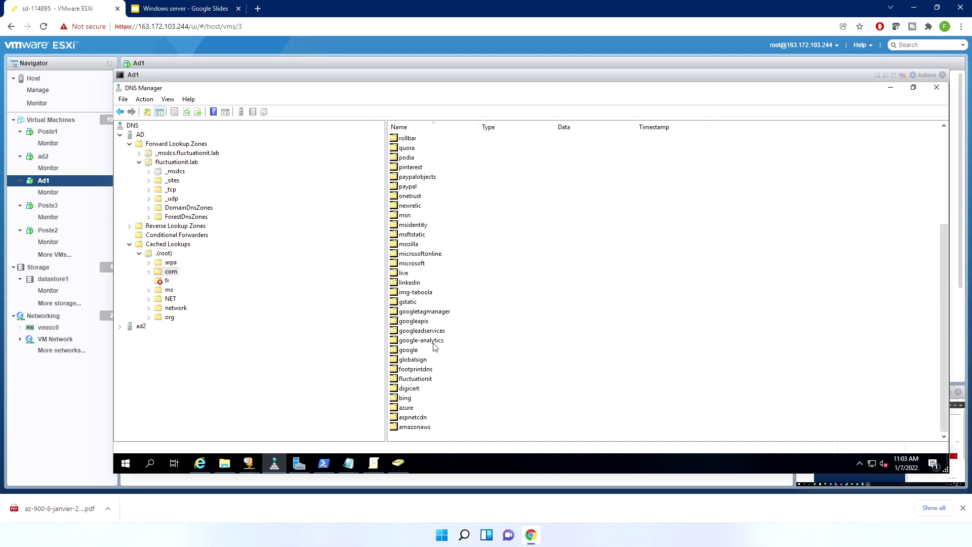
- Refresh the cached com domain so it lists entries such as cnn and bing
right_click(167, 272)
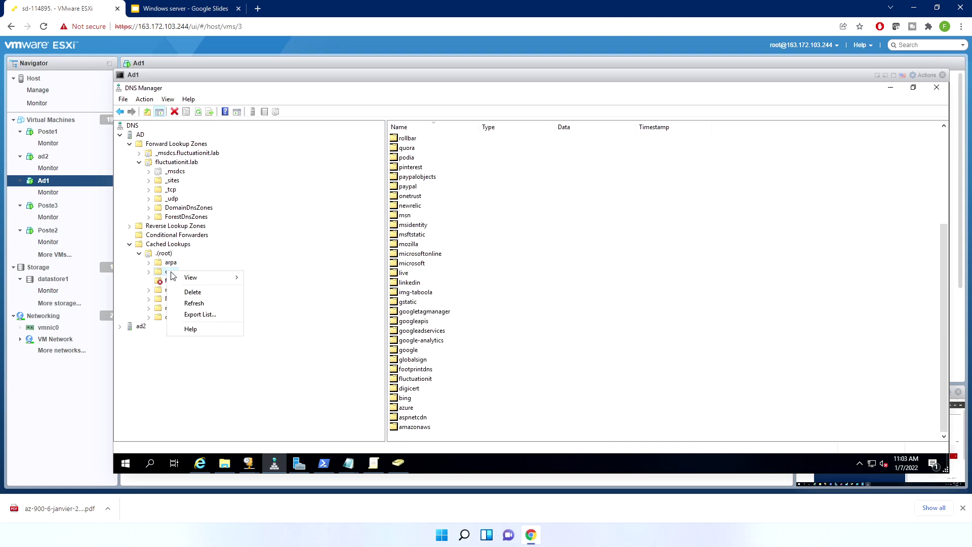
left_click(205, 302)
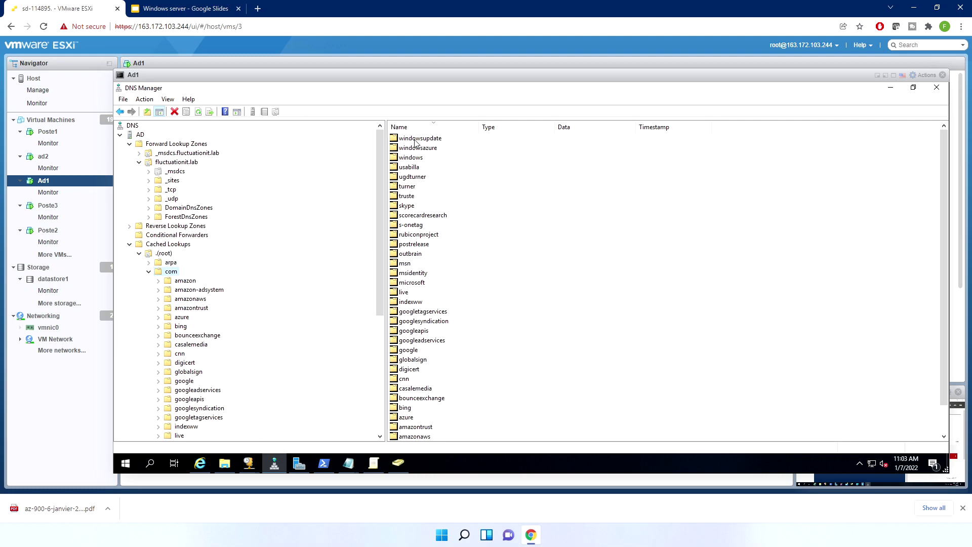
scroll(436, 266, "down", 1)
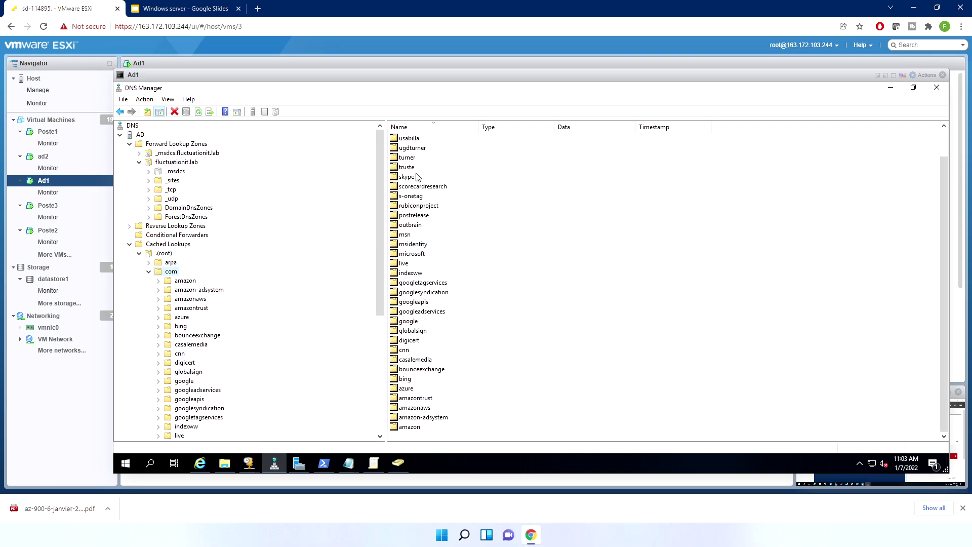
scroll(430, 271, "up", 1)
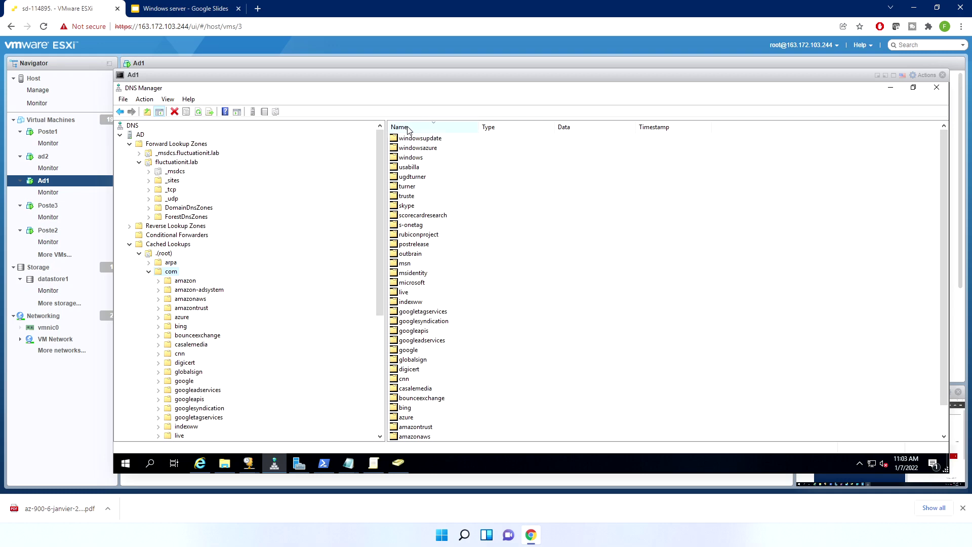
scroll(205, 332, "down", 1)
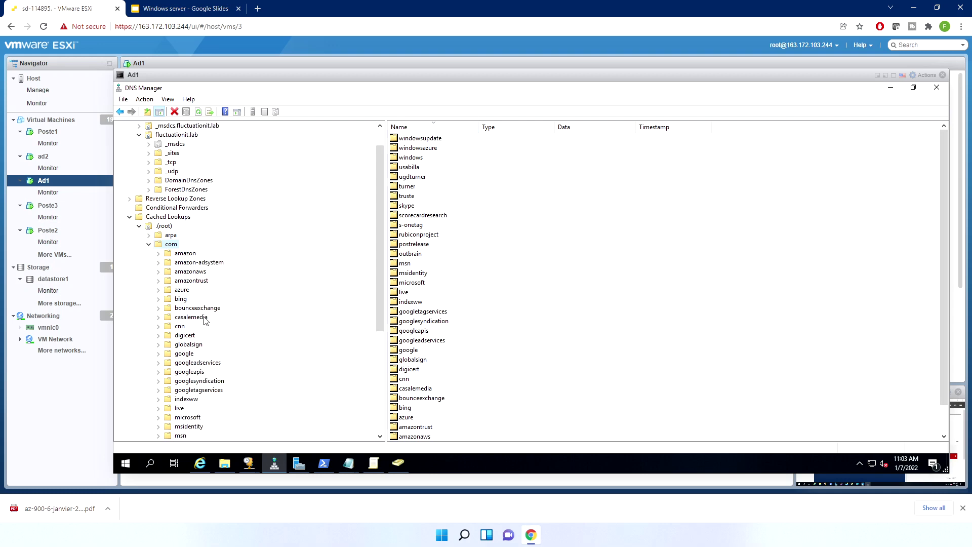
scroll(205, 321, "down", 2)
scroll(204, 313, "down", 4)
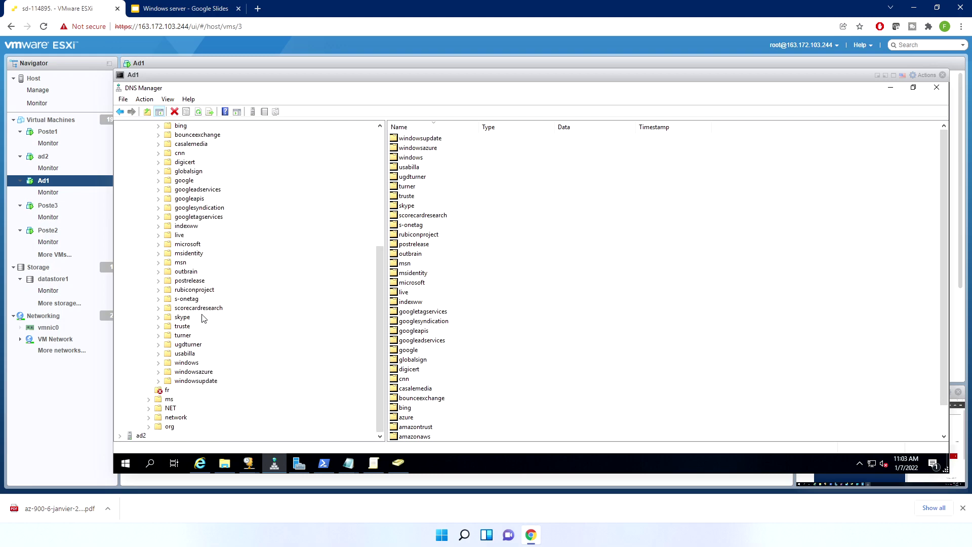
scroll(193, 318, "up", 7)
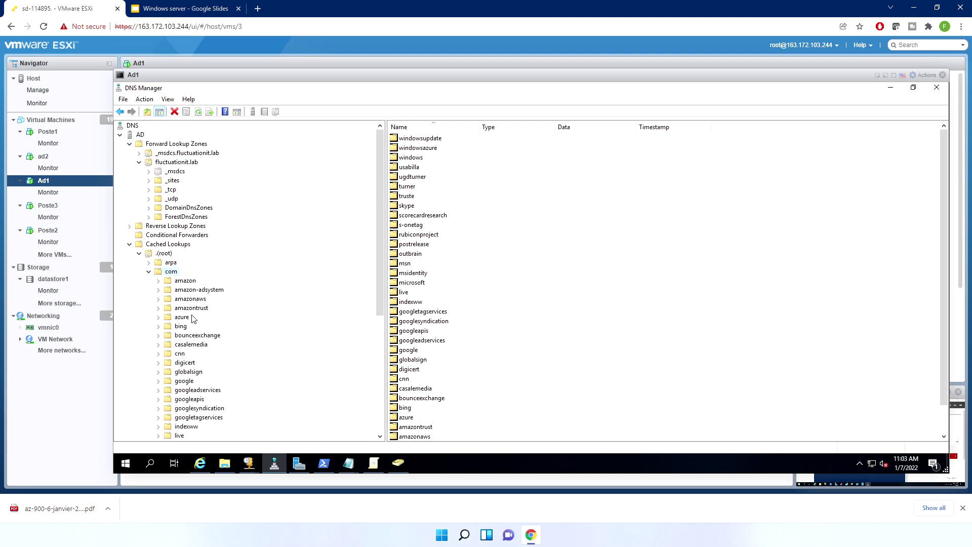
left_click(201, 464)
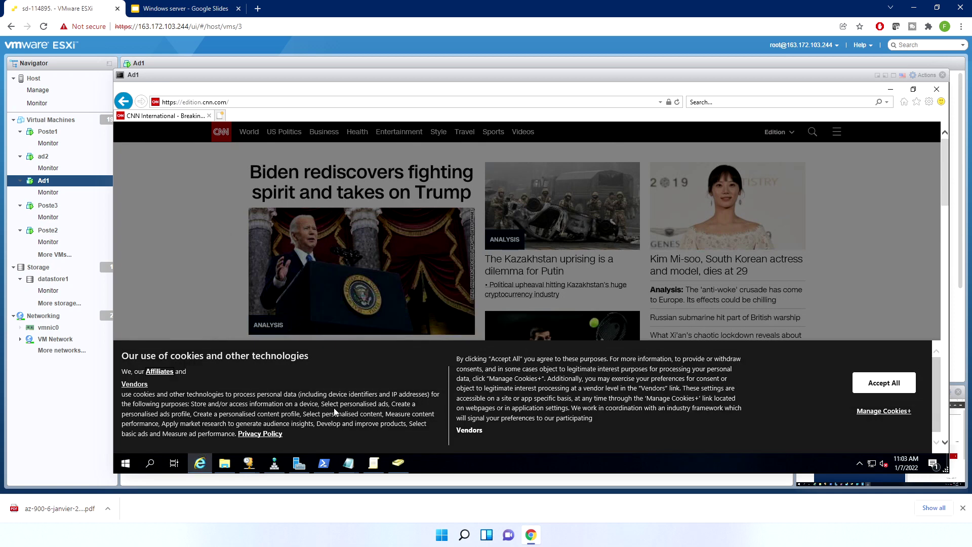
- Exit nslookup in PowerShell and run Get-DnsClientCache
left_click(324, 464)
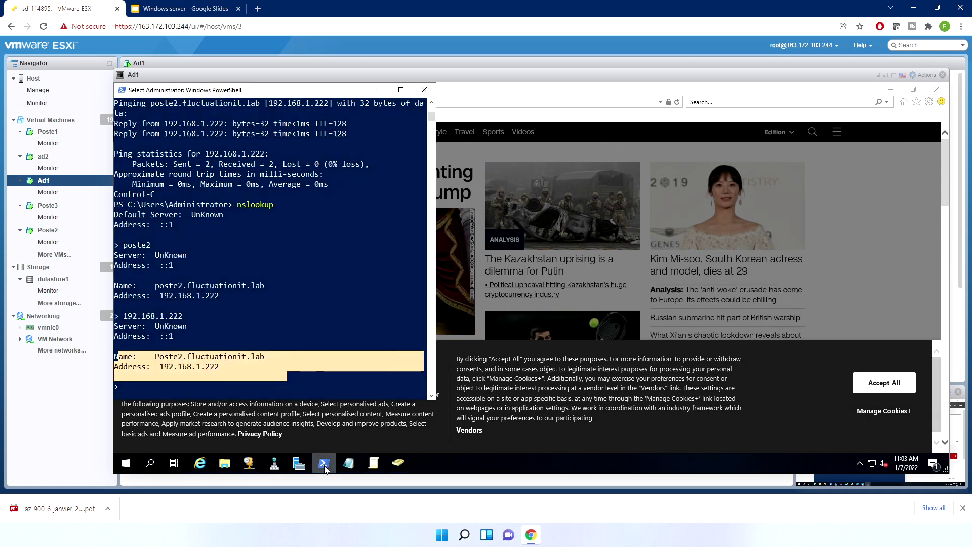
left_click(312, 334)
key("ctrl+c")
key("ctrl+c")
key("ctrl+c")
key("ctrl+c")
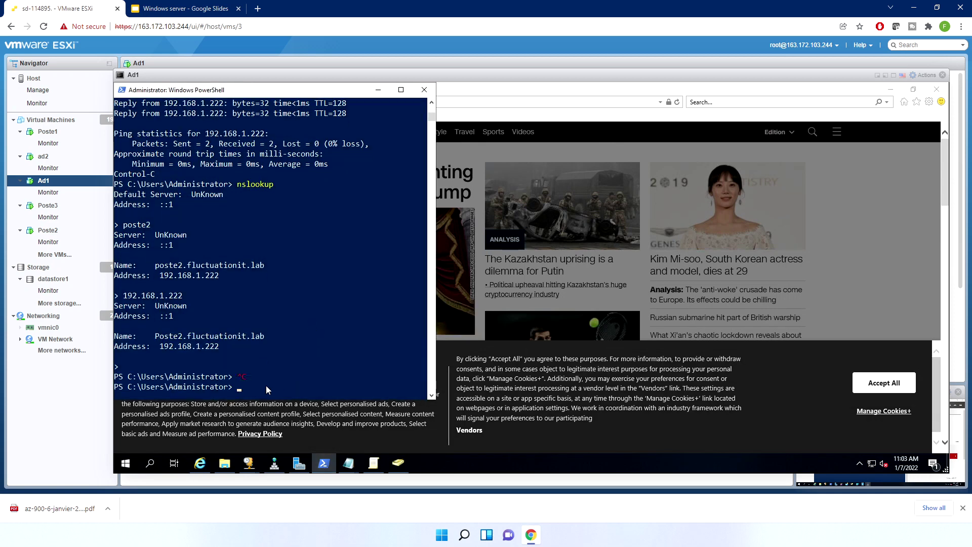
left_click(402, 88)
left_click(352, 333)
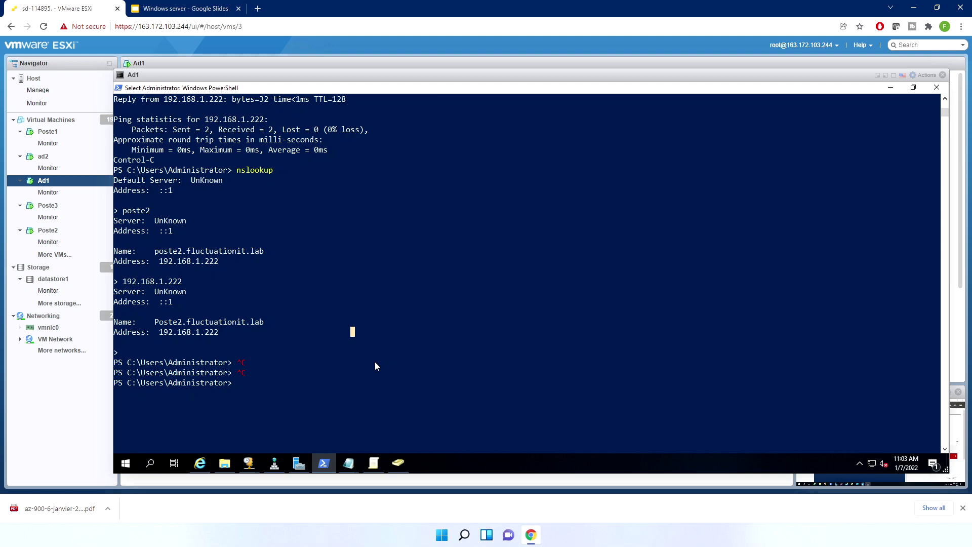
type("get-dnsc")
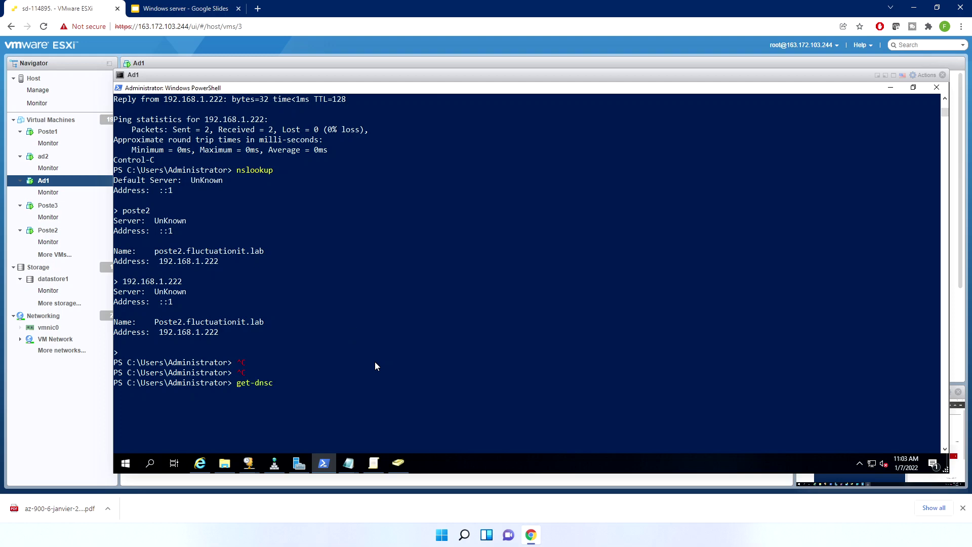
type("lientc")
key("Tab")
key("Return")
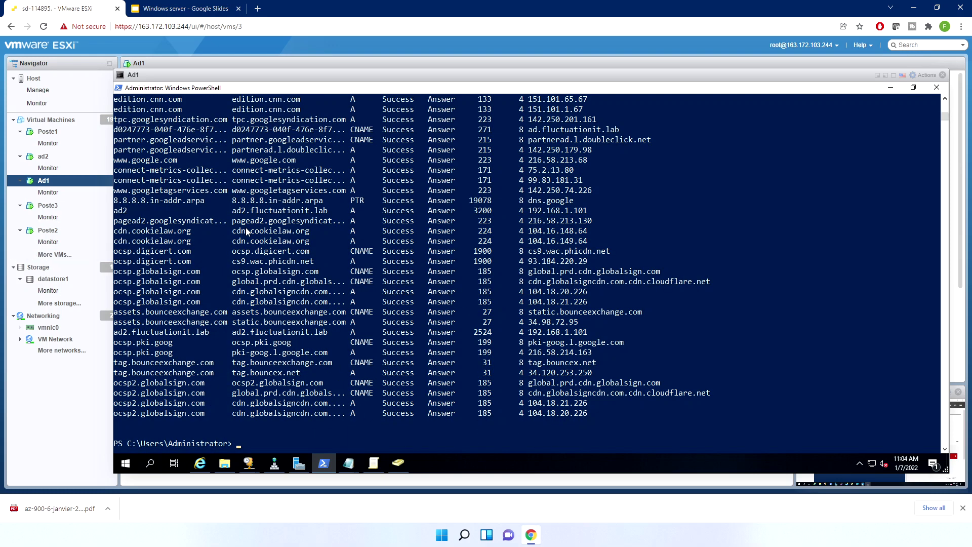
- Highlight the first row's TTL value of 133 in the cache output
scroll(229, 153, "up", 2)
left_click_drag(168, 140, 541, 162)
left_click(521, 160)
left_click_drag(480, 140, 495, 142)
scroll(302, 236, "down", 7)
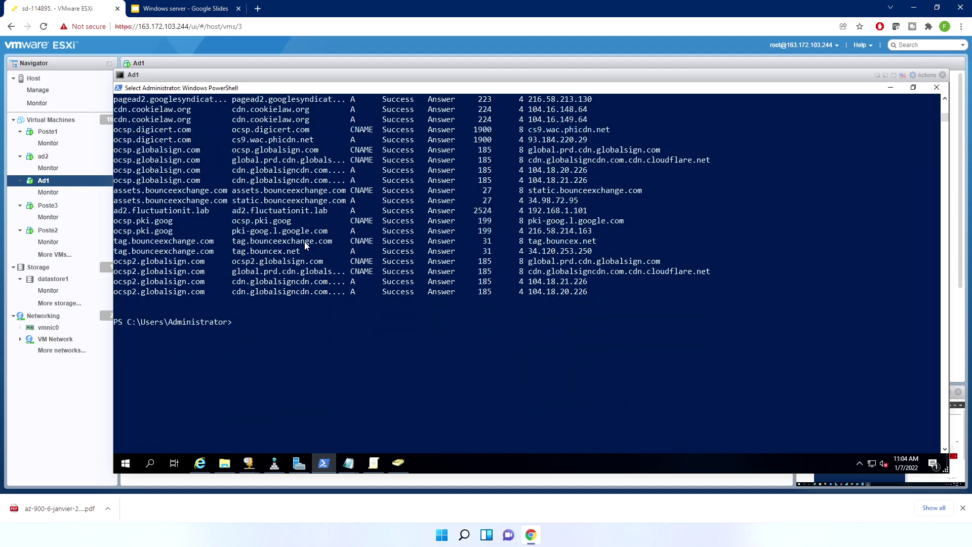
- Rerun Get-DnsClientCache twice, marking the TTL dropping to 121 and then 115
key("Up")
key("Return")
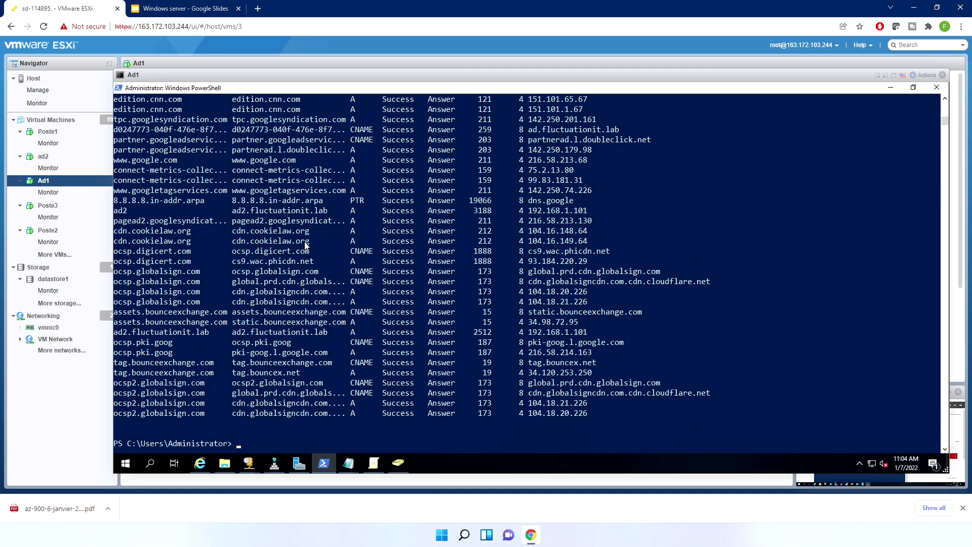
scroll(349, 268, "up", 3)
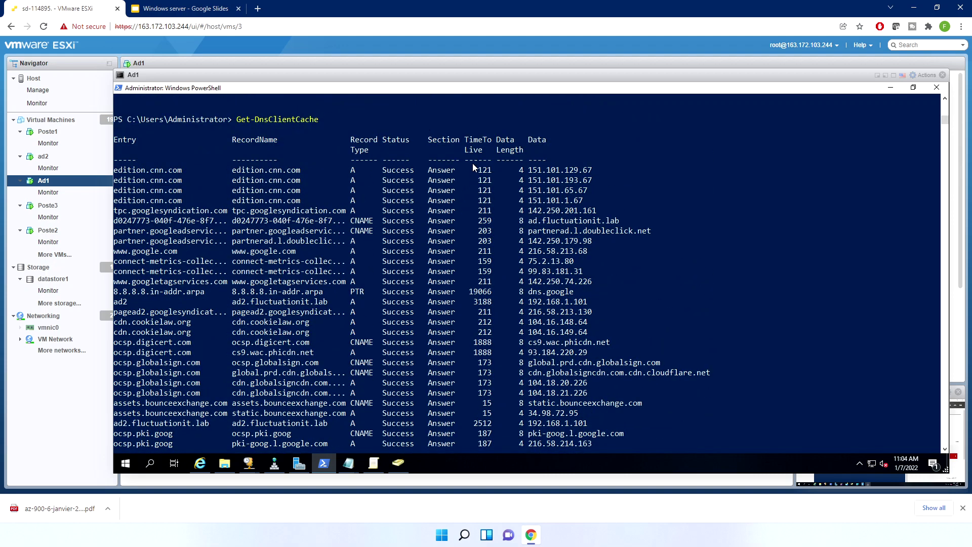
left_click_drag(478, 171, 494, 174)
scroll(407, 316, "down", 8)
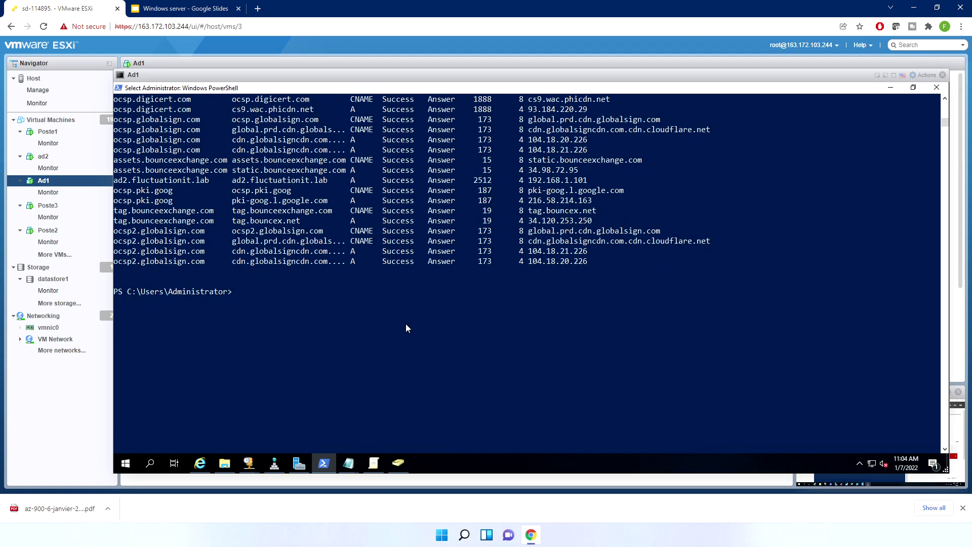
key("Up")
key("Return")
scroll(407, 324, "up", 5)
left_click(485, 232)
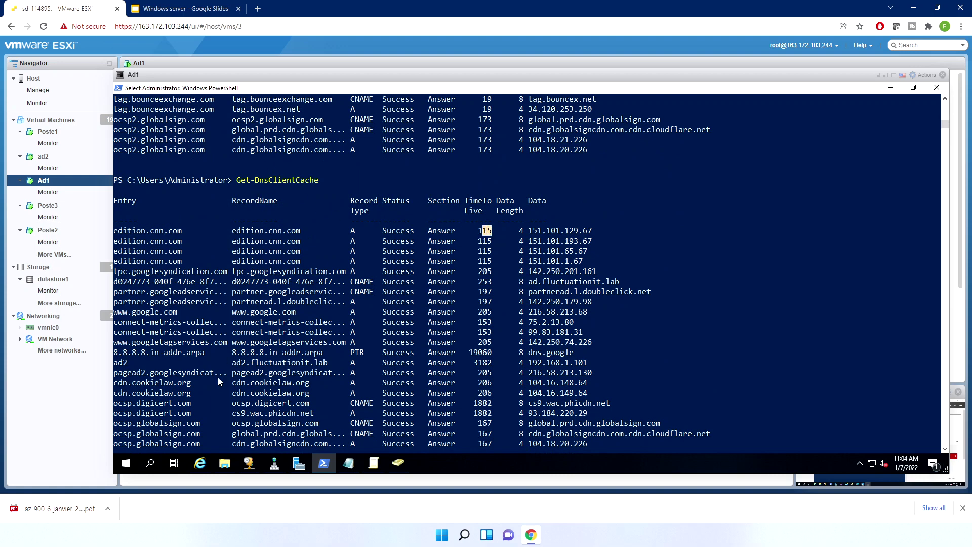
- Highlight the edition.cnn.com cache entries at their four 151.101.x.x addresses
left_click(200, 464)
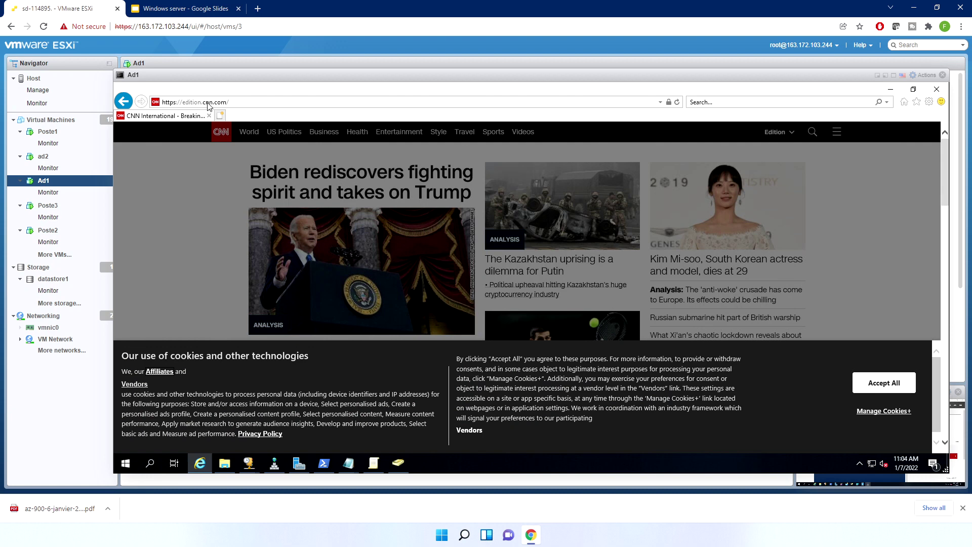
left_click(891, 90)
left_click(556, 232)
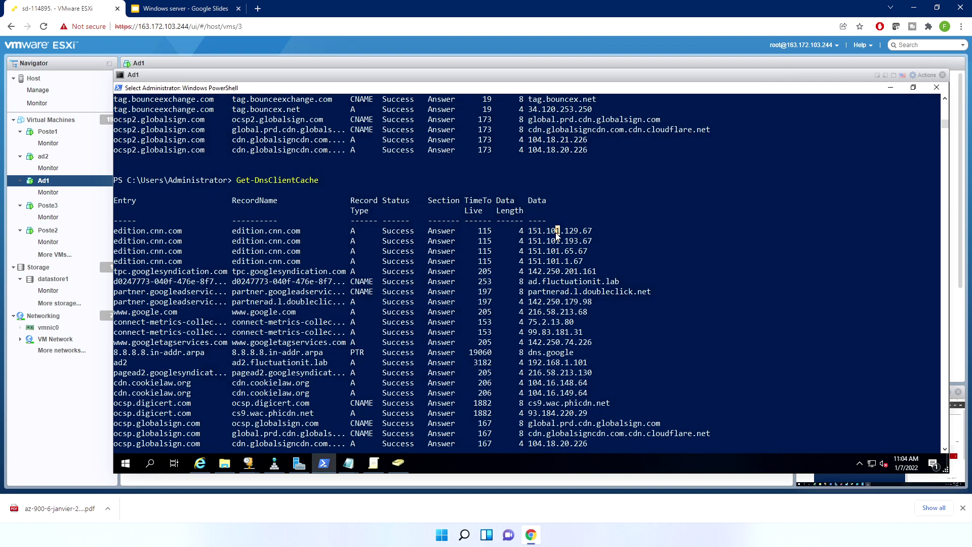
left_click_drag(264, 241, 617, 260)
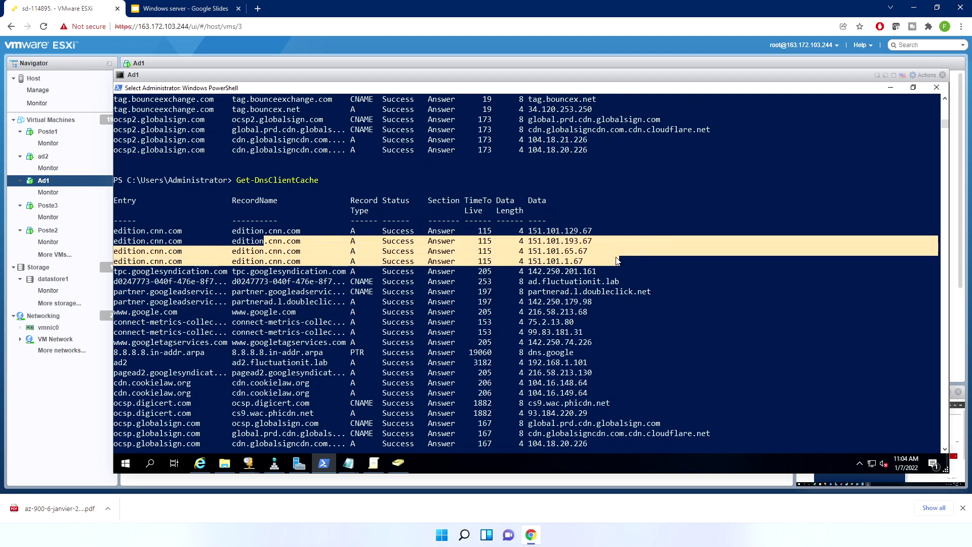
left_click(567, 209)
left_click_drag(146, 231, 627, 276)
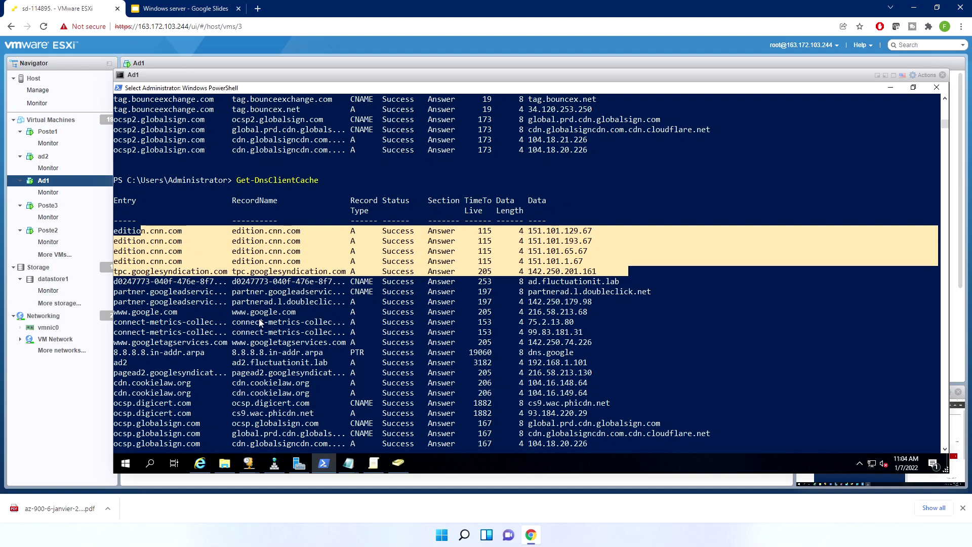
left_click(416, 209)
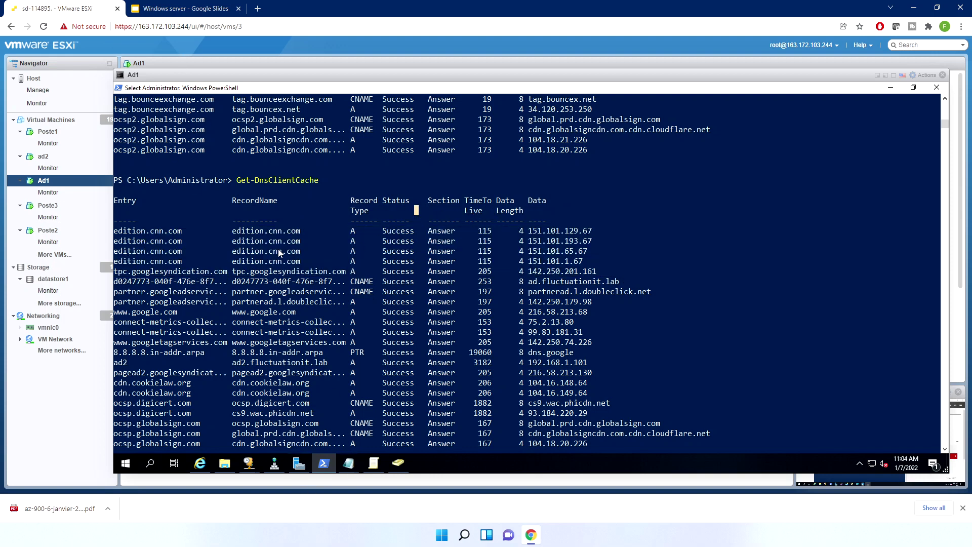
left_click(276, 464)
- Verify the AD server's Forwarders tab lists 8.8.8.8, then refresh the cached com lookups
left_click(281, 466)
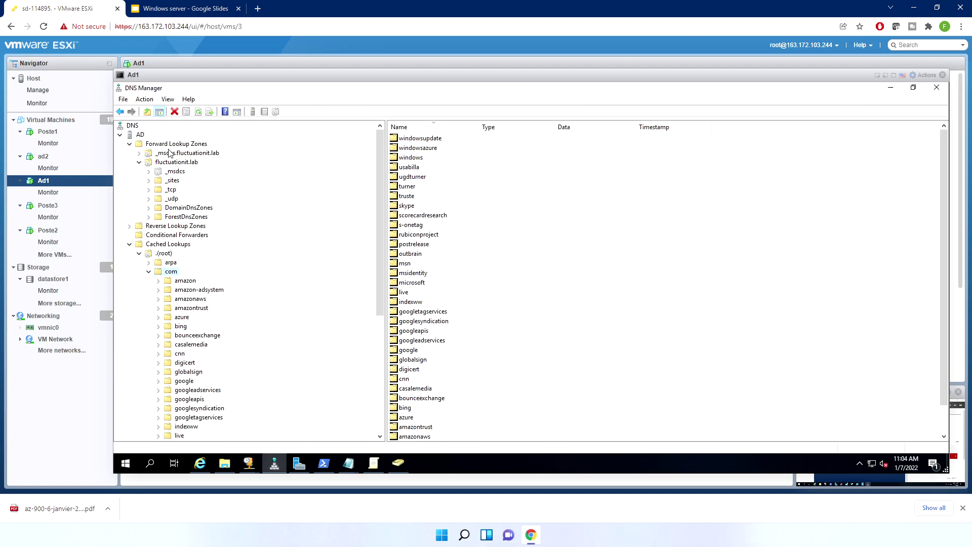
right_click(139, 136)
left_click(173, 276)
left_click(208, 124)
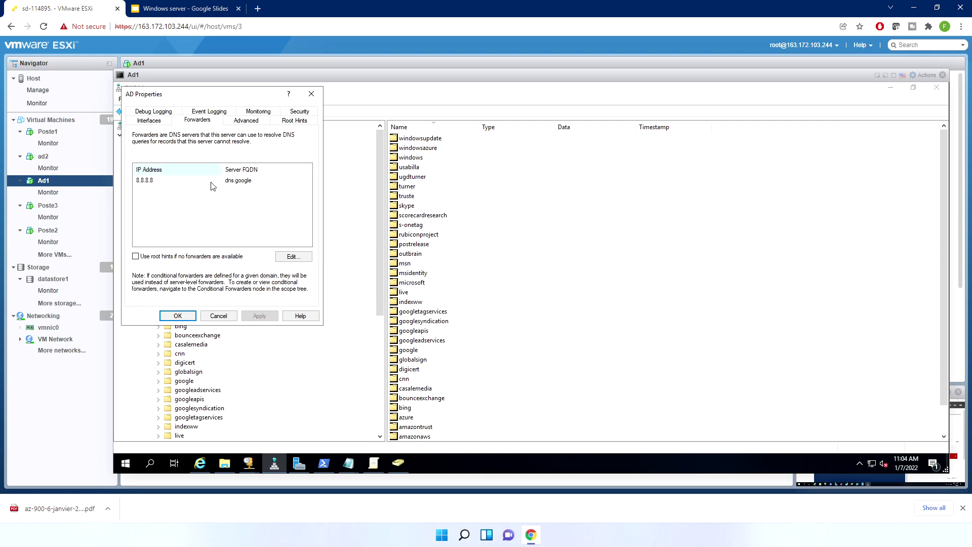
left_click(218, 316)
right_click(168, 273)
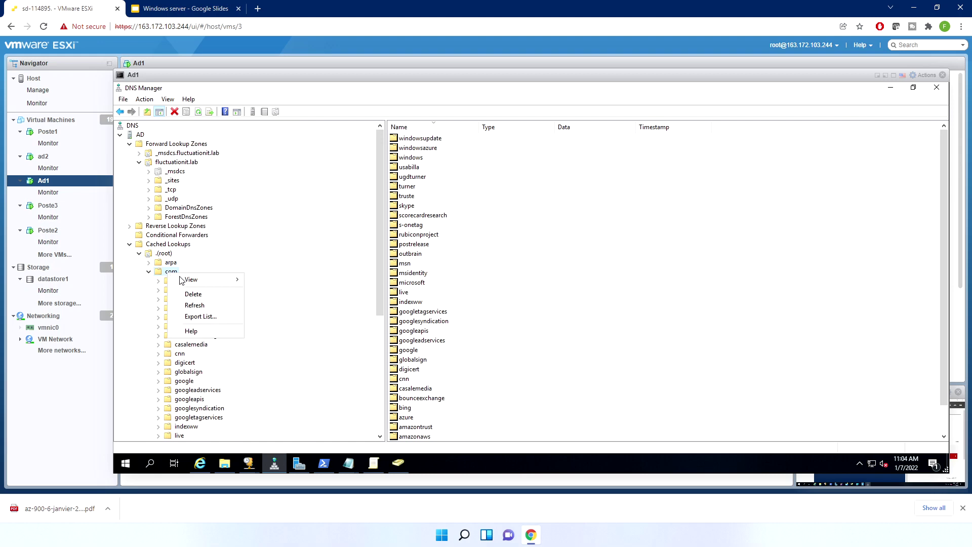
left_click(194, 305)
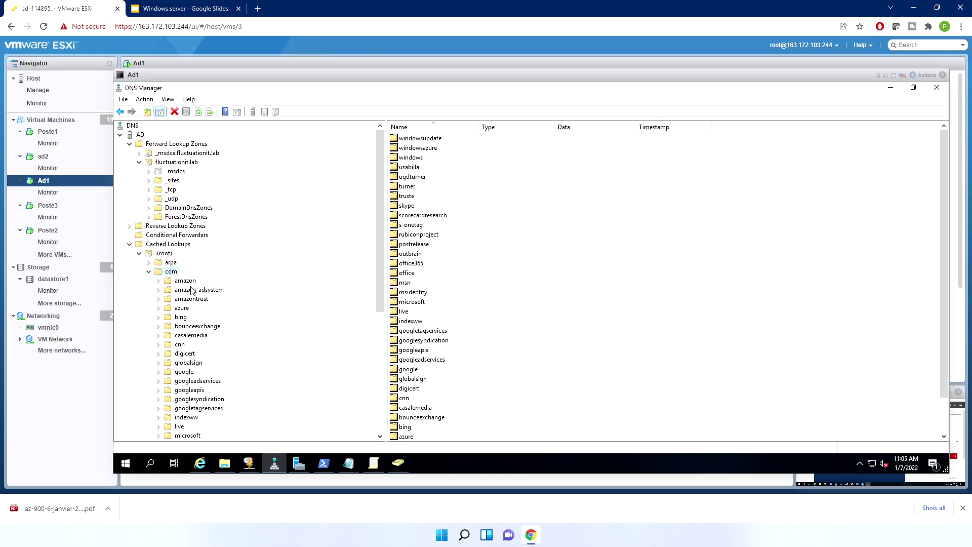
- Expand the cached cnn domain and view the 151.101.193.67 edition record's TTL
double_click(180, 345)
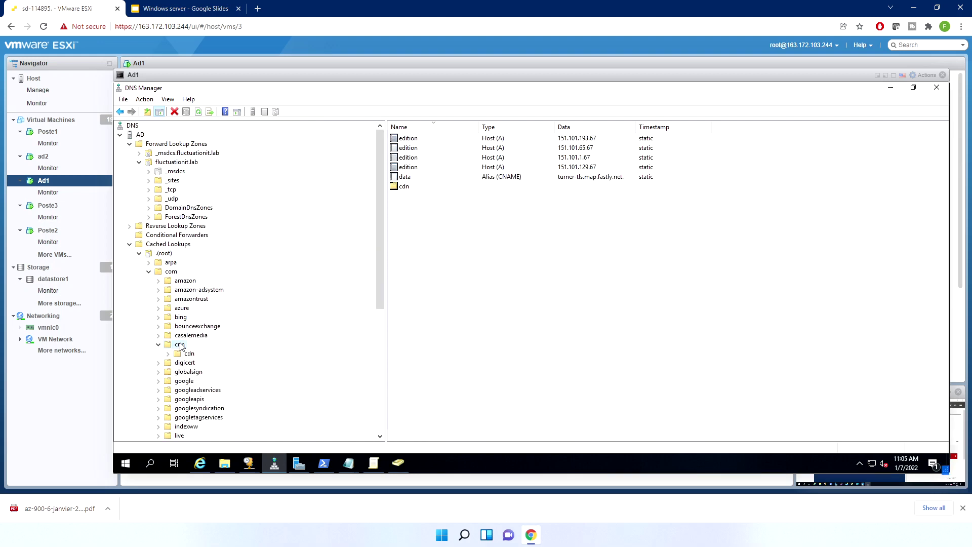
left_click(612, 142)
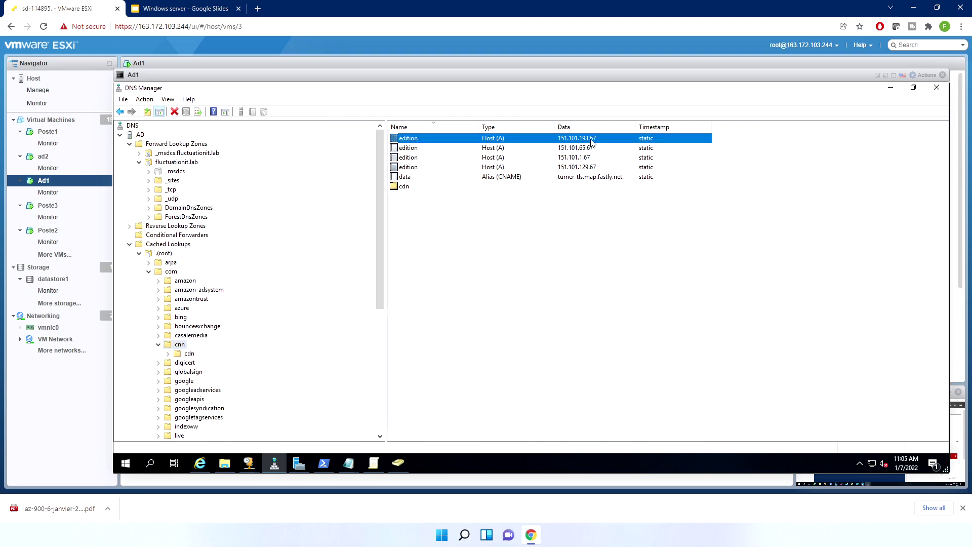
double_click(570, 139)
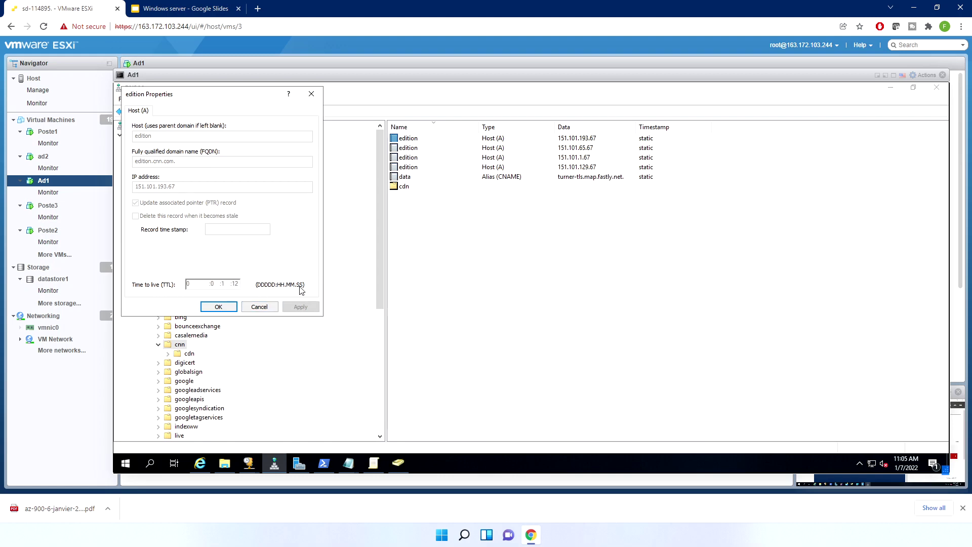
left_click(259, 306)
- Sort the cnn records by name and inspect the 151.101.65.67, 151.101.193.67 and 151.101.1.67 edition records
left_click(458, 130)
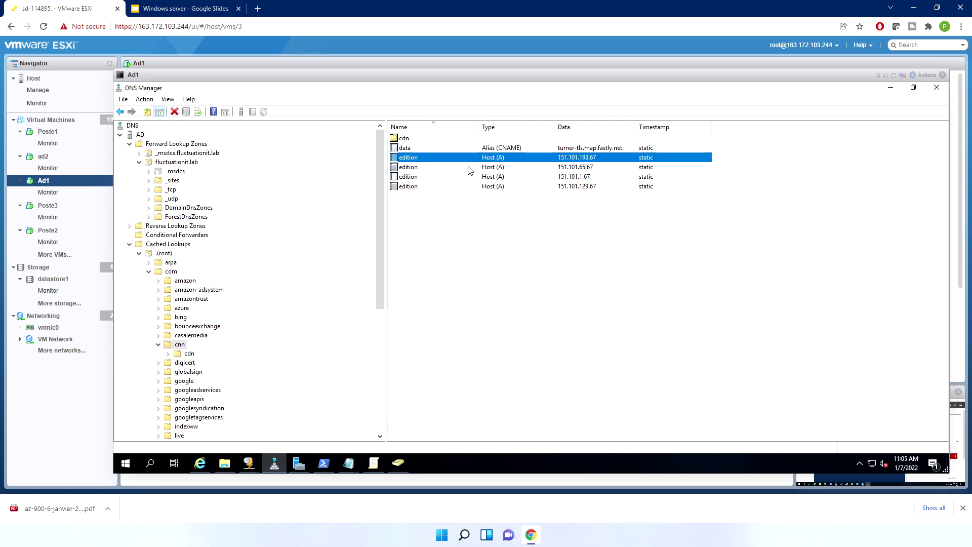
double_click(441, 167)
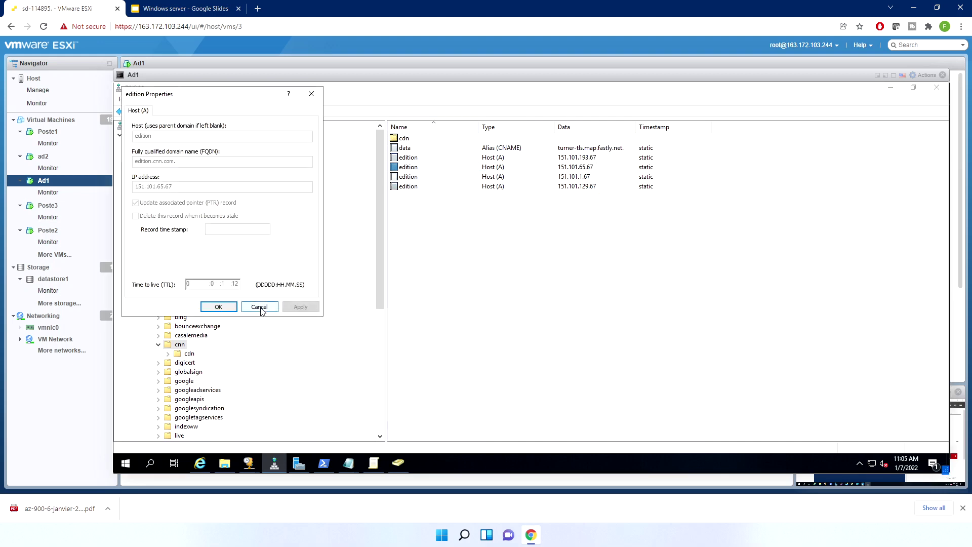
left_click(259, 307)
left_click(445, 158)
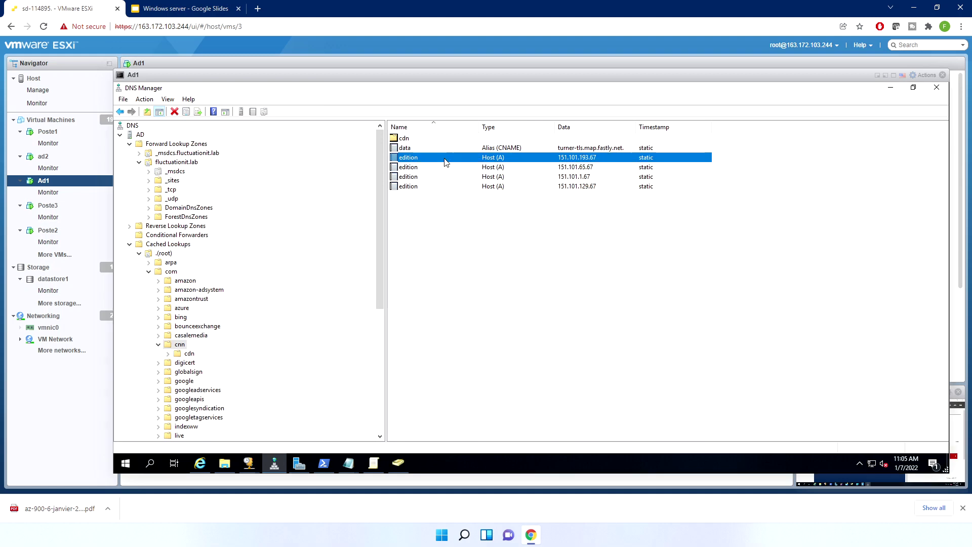
left_click(423, 177)
left_click(411, 198)
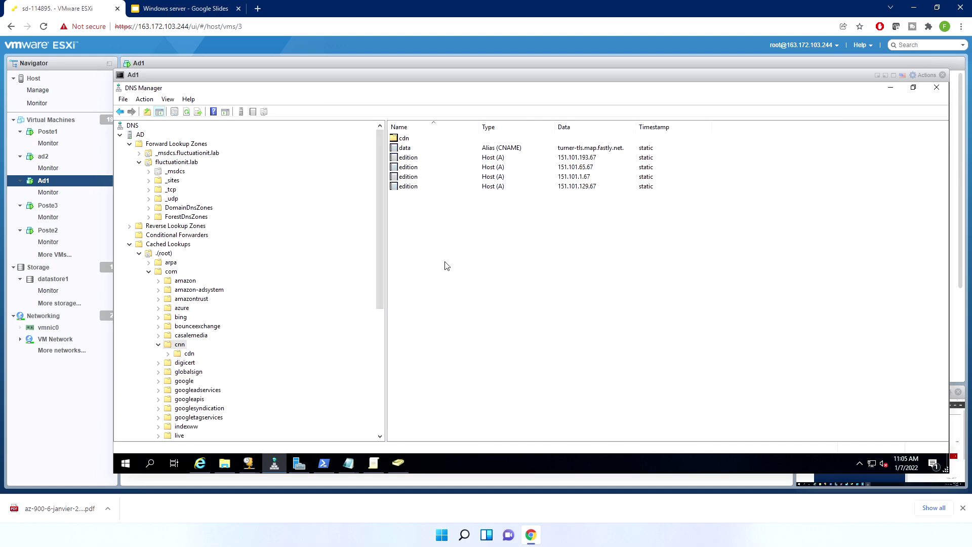
left_click(431, 167)
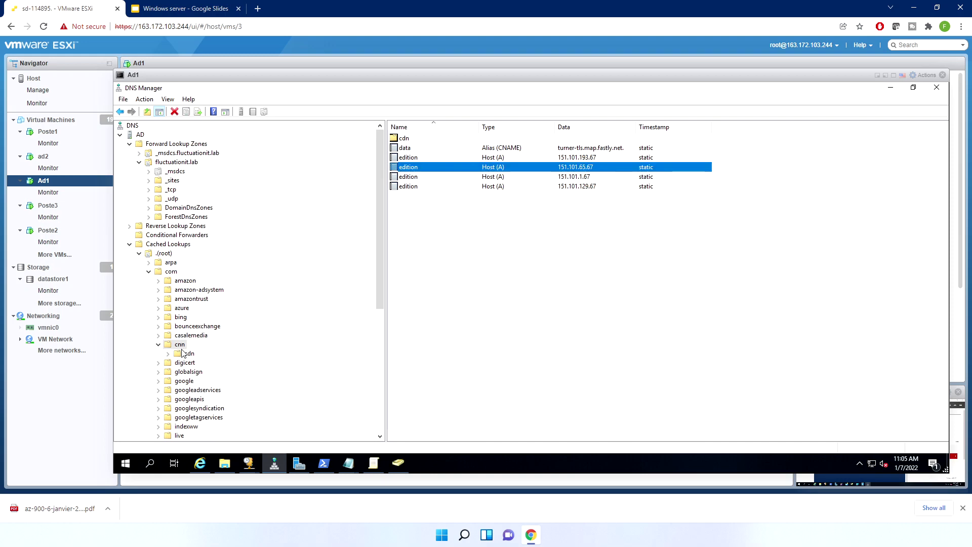
- Return to the Windows server deck and select slide 44, DNS forwarding
left_click(177, 9)
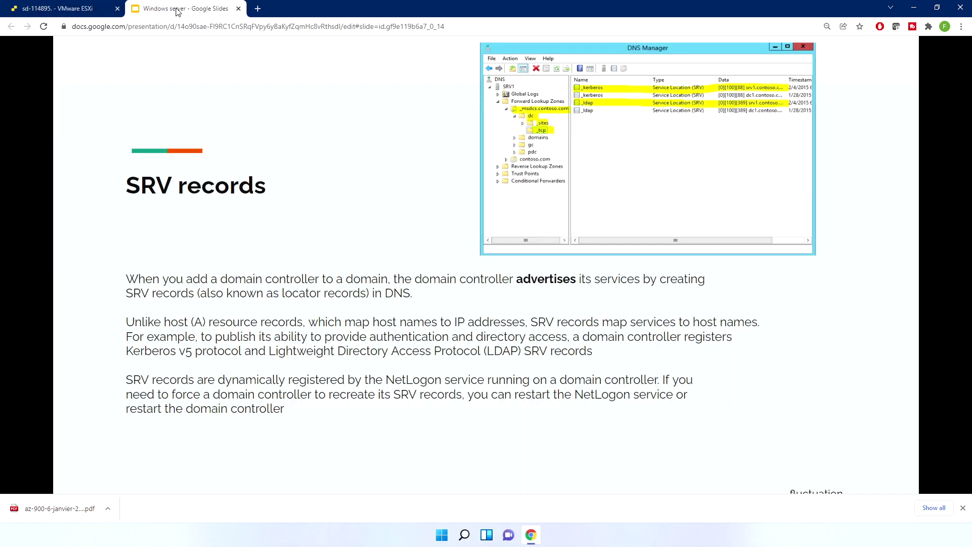
left_click(67, 414)
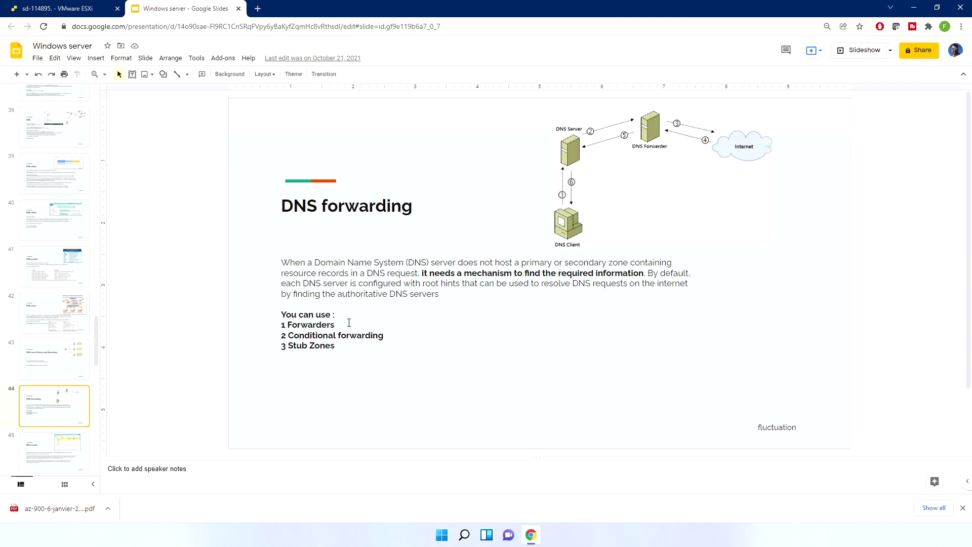
left_click(293, 337)
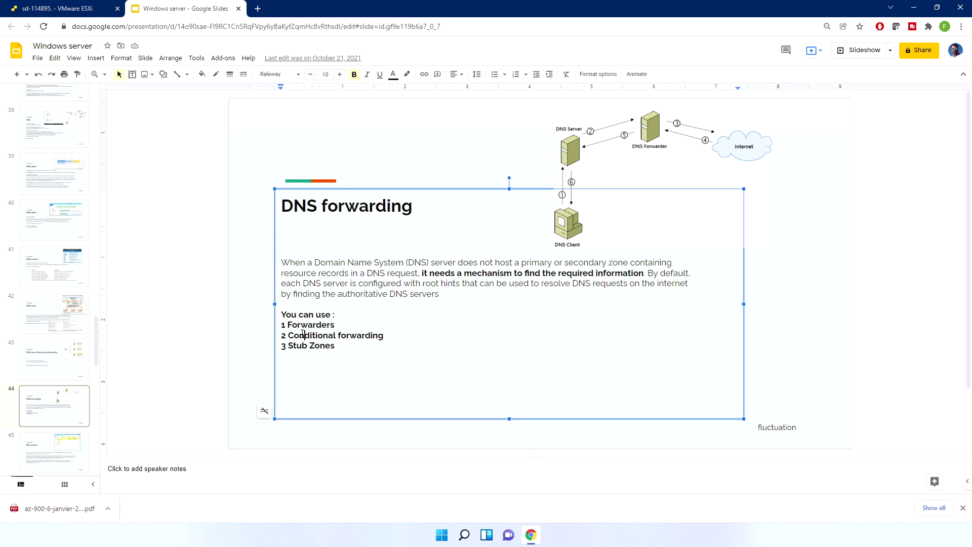
left_click(68, 416)
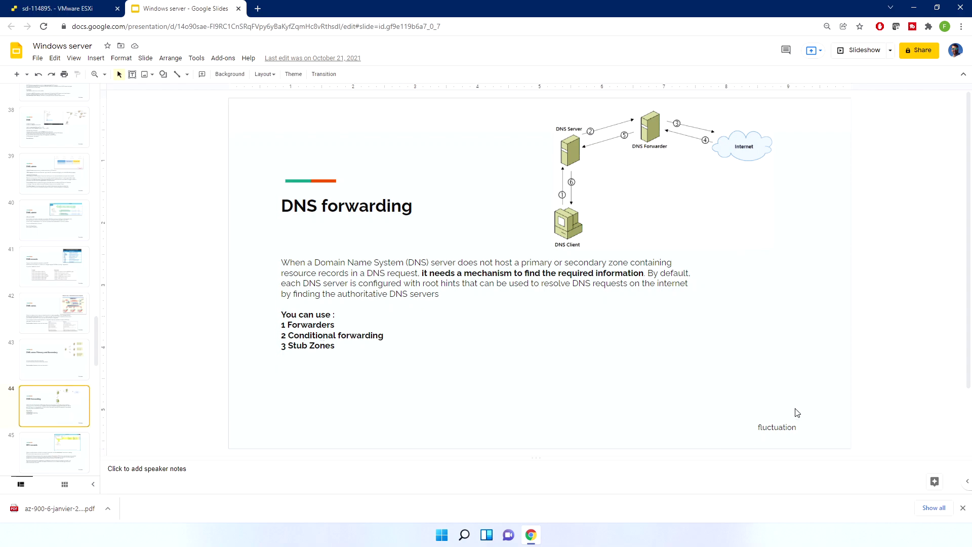
- Present the deck full screen, ending on the SRV records slide
left_click(851, 50)
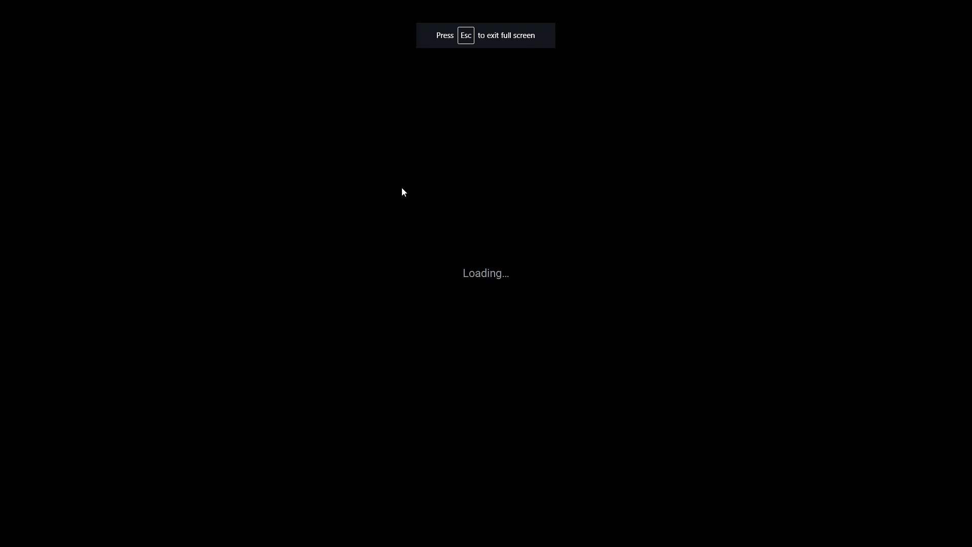
key("Right")
key("Left")
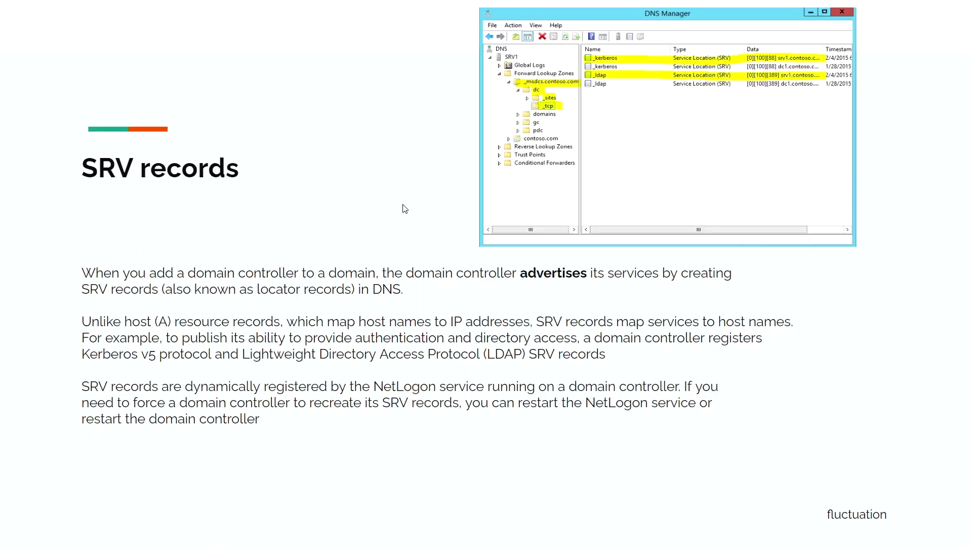
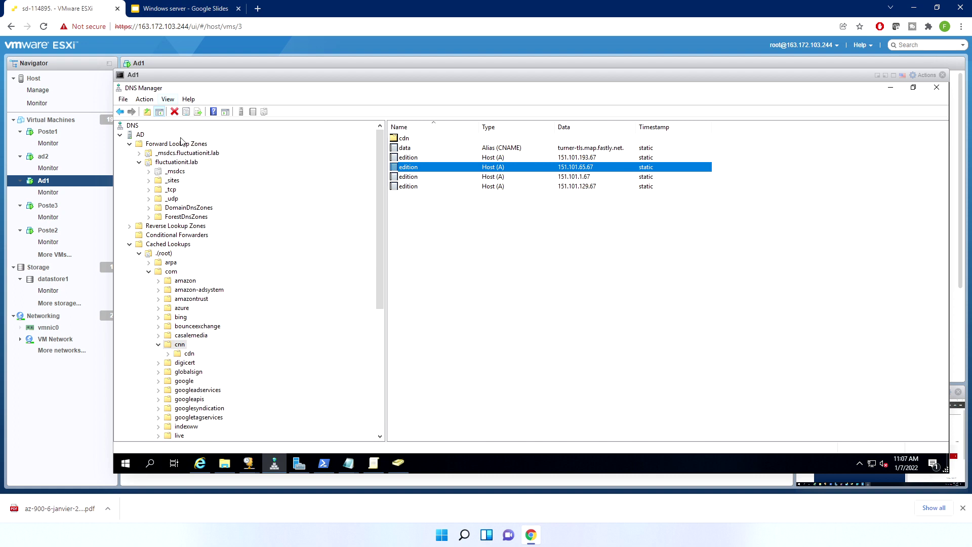
- Show the fluctuationit.lab forward lookup zone's SOA, name server and host records in DNS Manager
left_click(170, 163)
- Start DNSSEC signing of fluctuationit.lab, keeping default signing options and key master
right_click(170, 165)
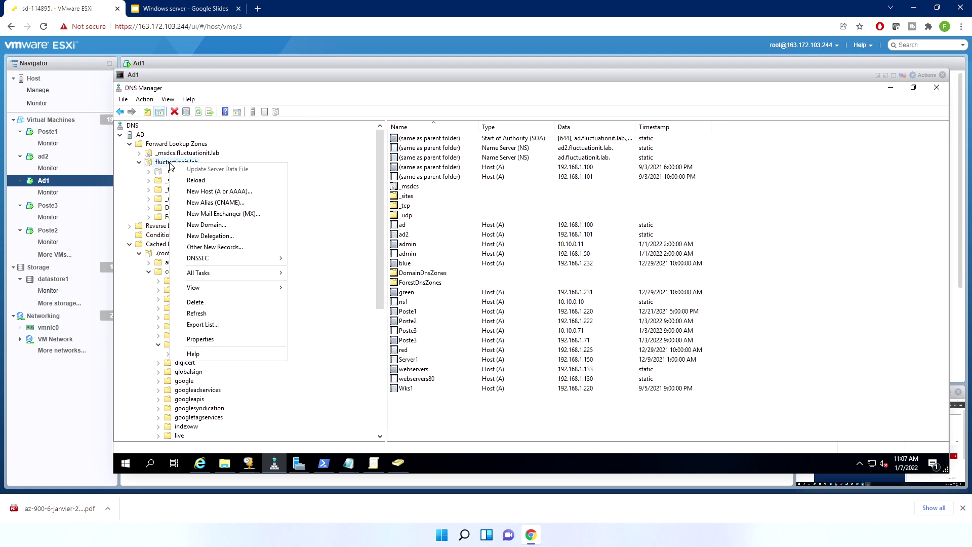
mouse_move(254, 260)
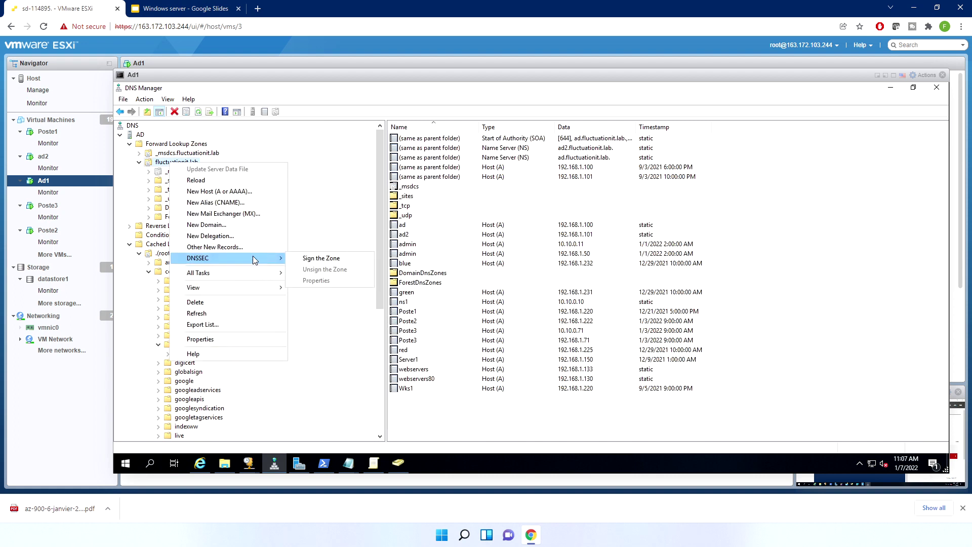
left_click(328, 259)
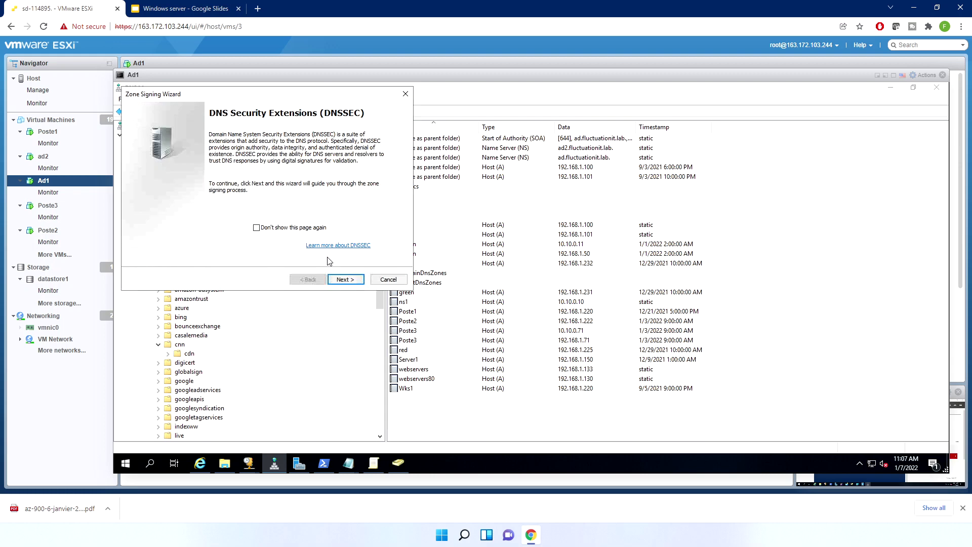
left_click(345, 280)
left_click(345, 280)
left_click(346, 280)
left_click(345, 280)
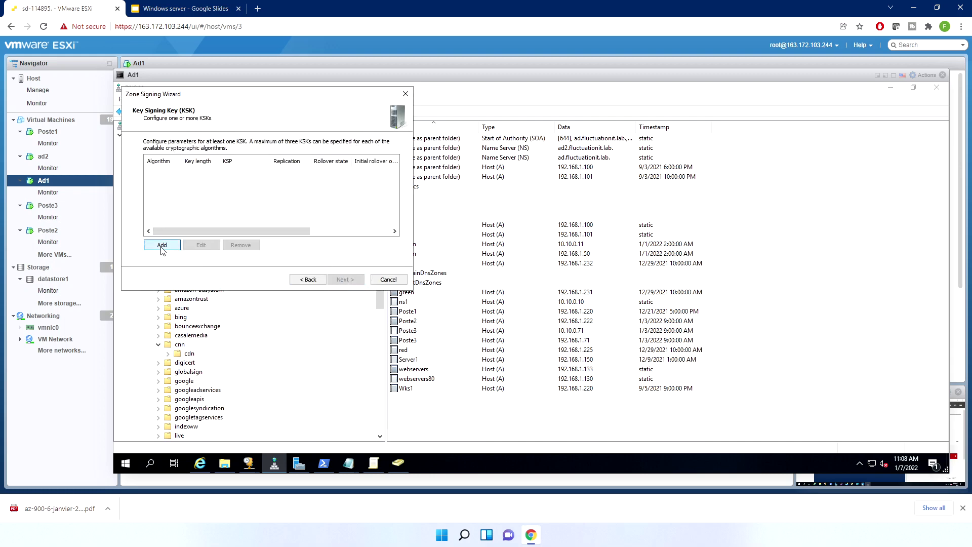
- Add a 2048-bit key signing key and a 1024-bit zone signing key with defaults
left_click(162, 245)
left_click(242, 341)
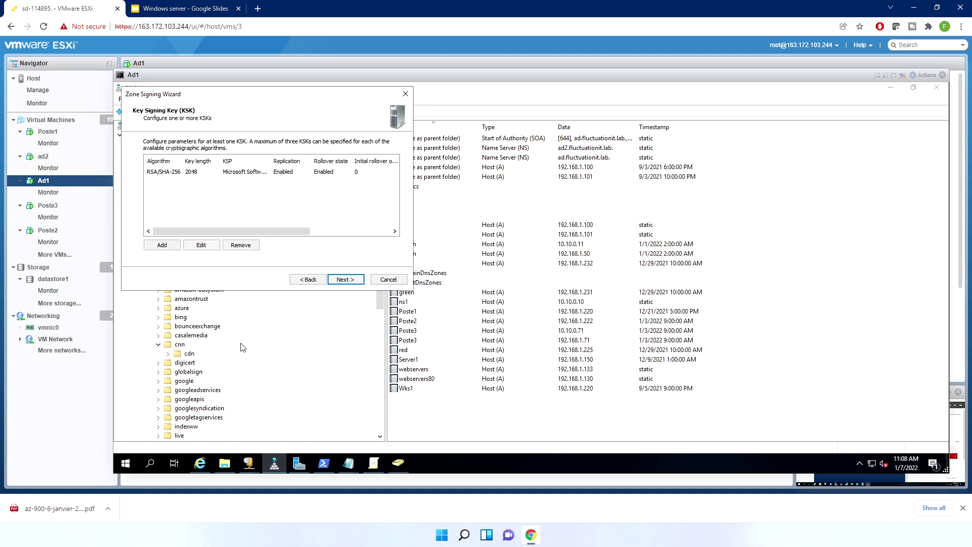
left_click(343, 286)
left_click(343, 282)
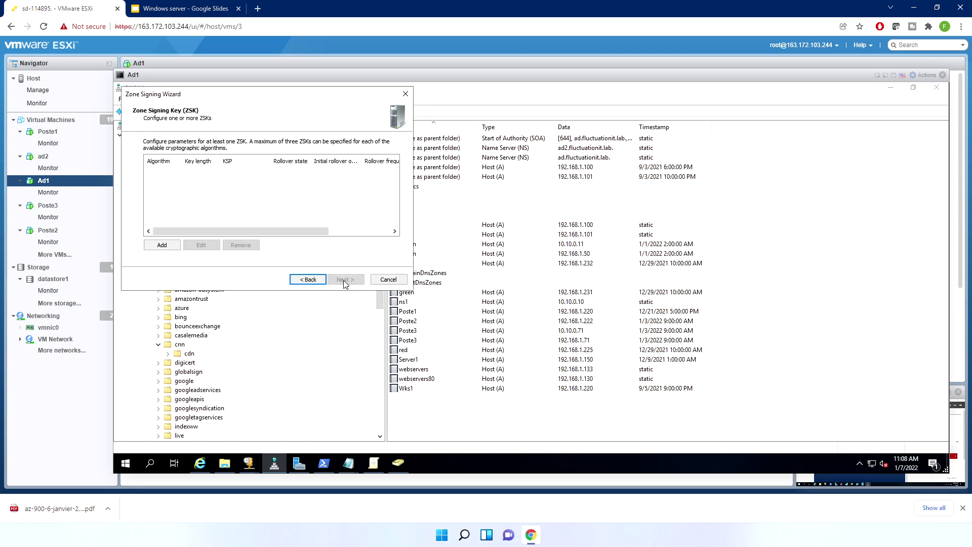
left_click(162, 245)
left_click(253, 283)
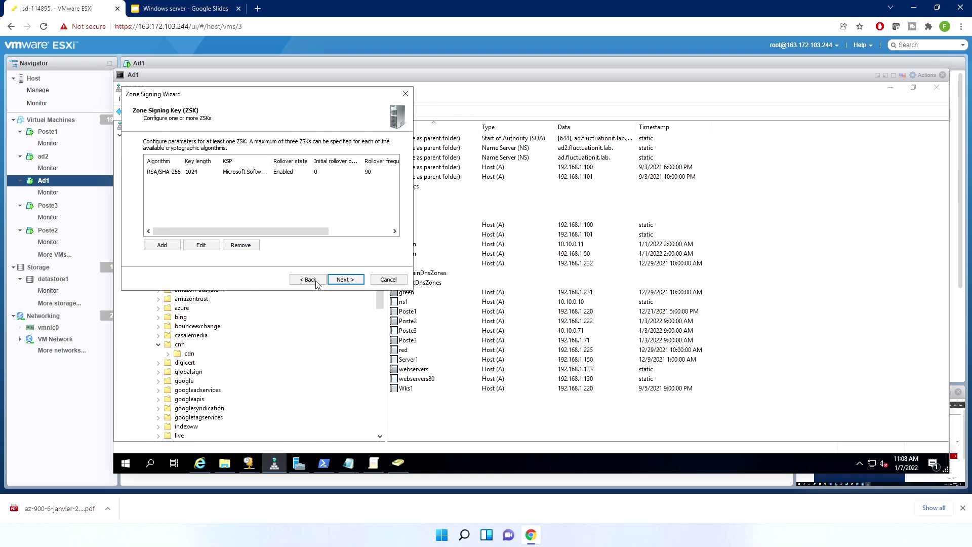
left_click(350, 280)
- Accept default NSEC3, trust anchor and polling settings, sign the zone, and refresh its records
left_click(353, 281)
left_click(353, 281)
left_click(352, 281)
left_click(352, 282)
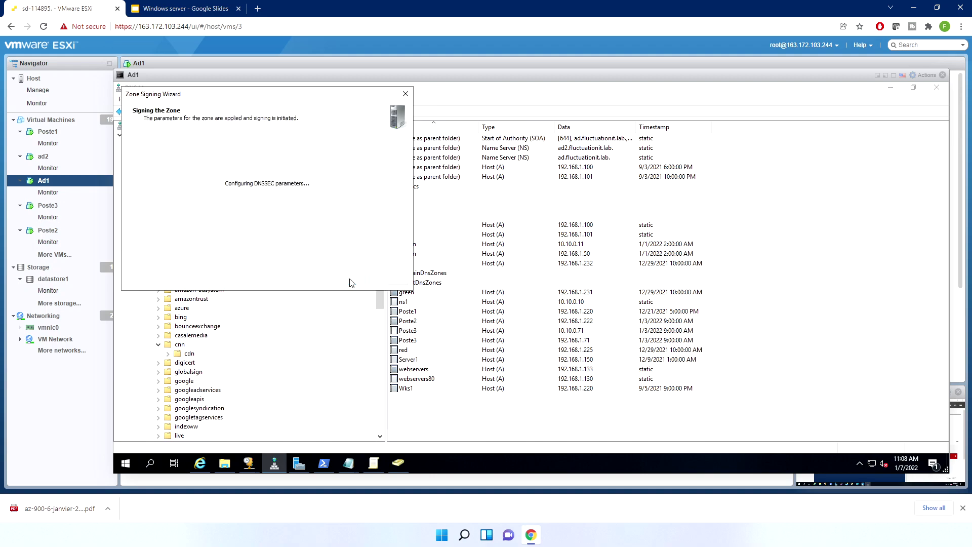
left_click(351, 281)
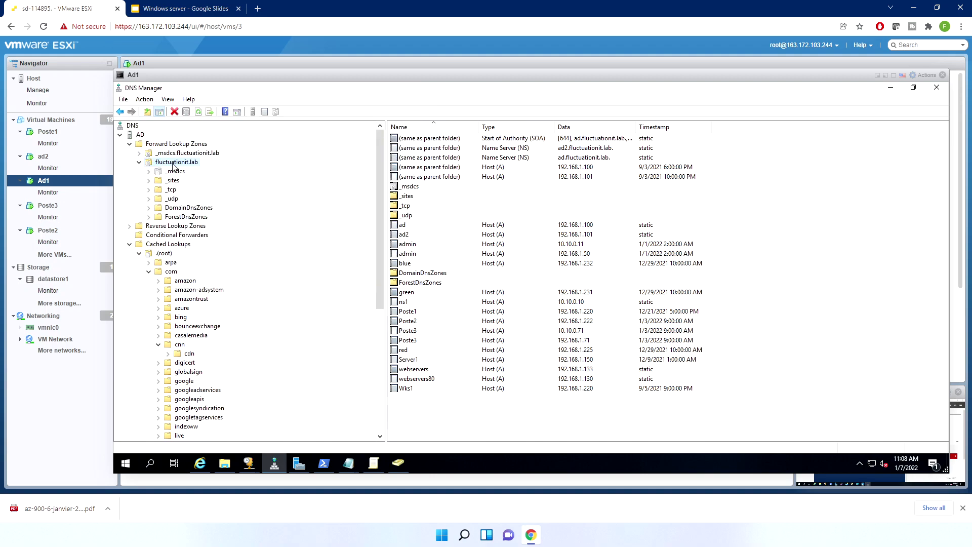
left_click(197, 111)
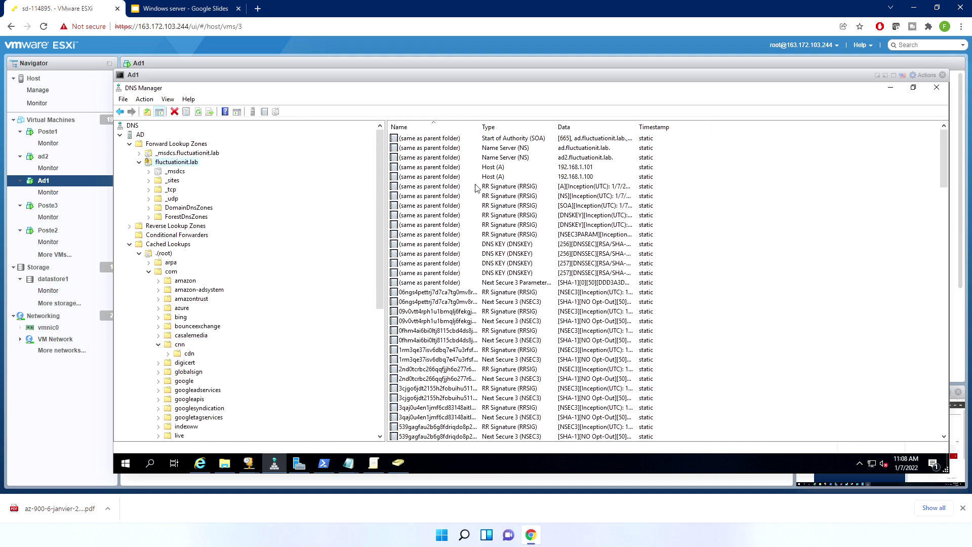
left_click(480, 311)
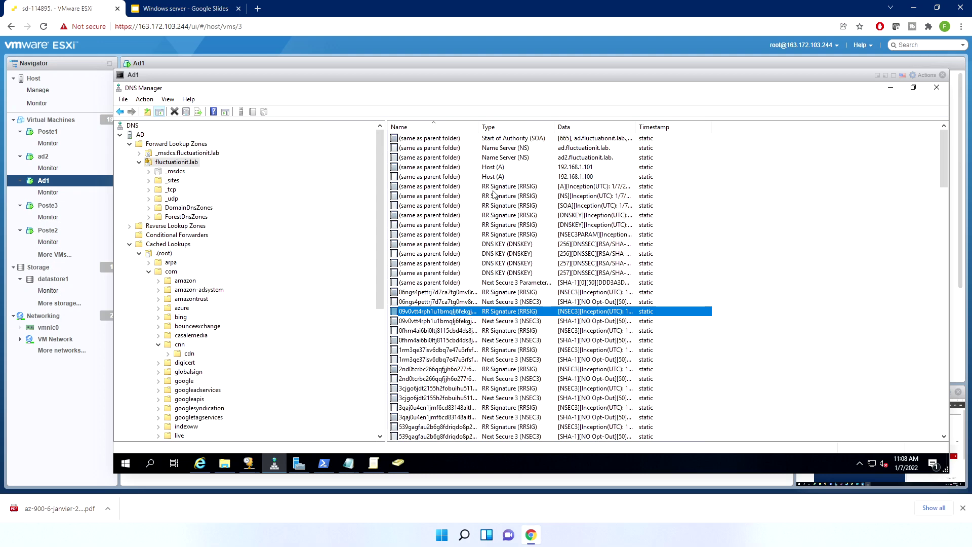
left_click(503, 216)
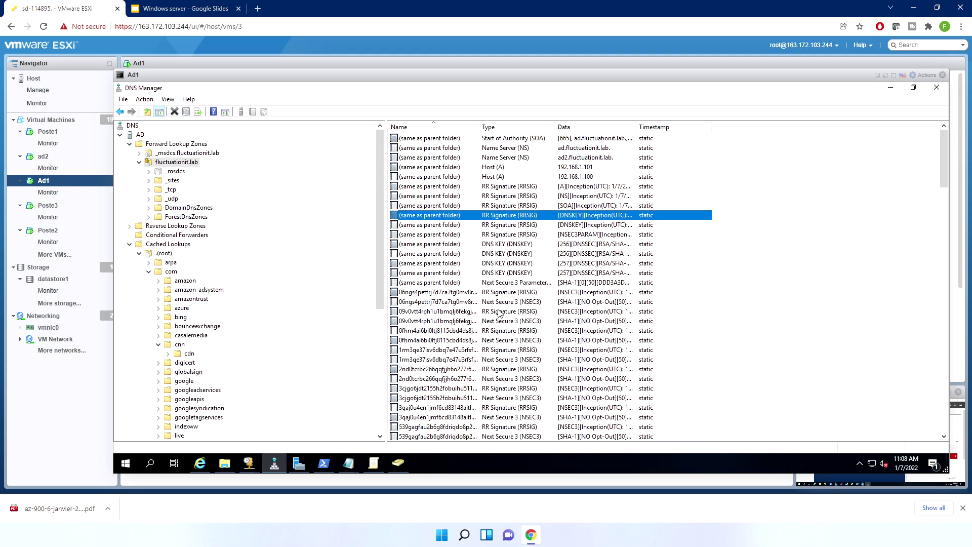
- Unsign fluctuationit.lab to remove its DNSSEC records, then refresh the record list
right_click(167, 163)
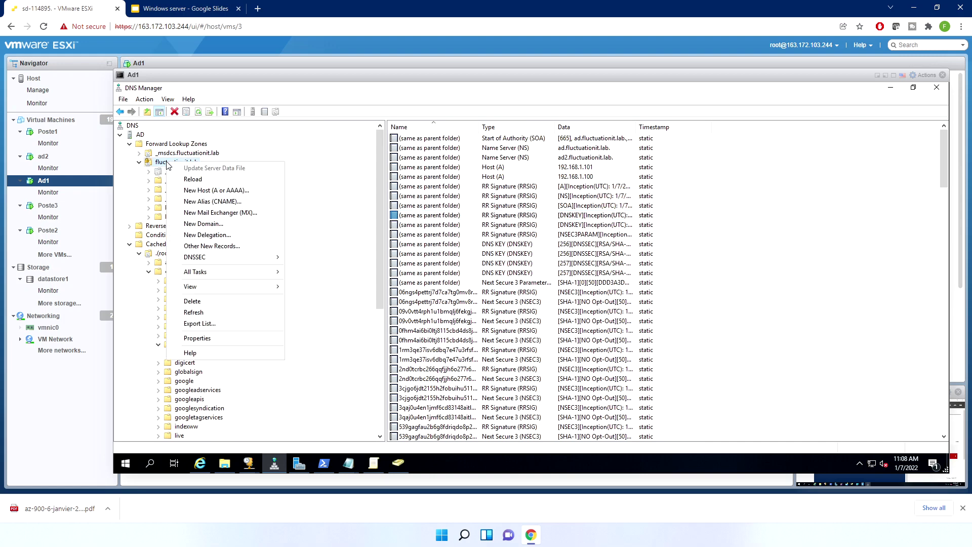
mouse_move(245, 257)
left_click(320, 269)
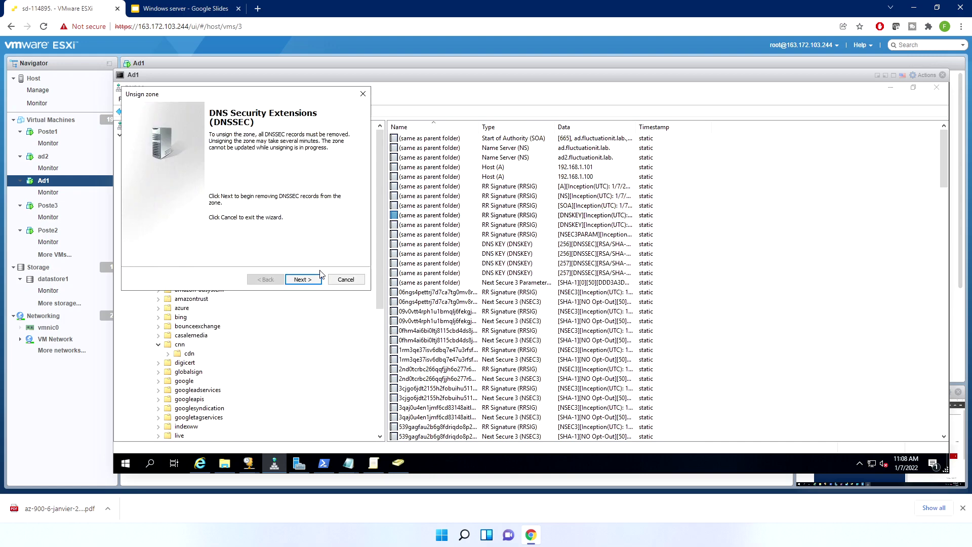
left_click(299, 278)
left_click(299, 279)
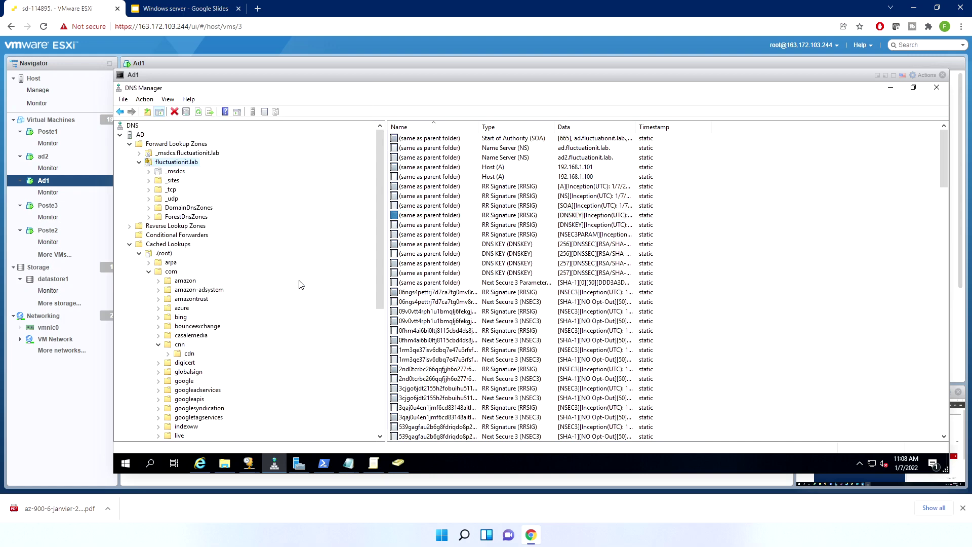
left_click(198, 112)
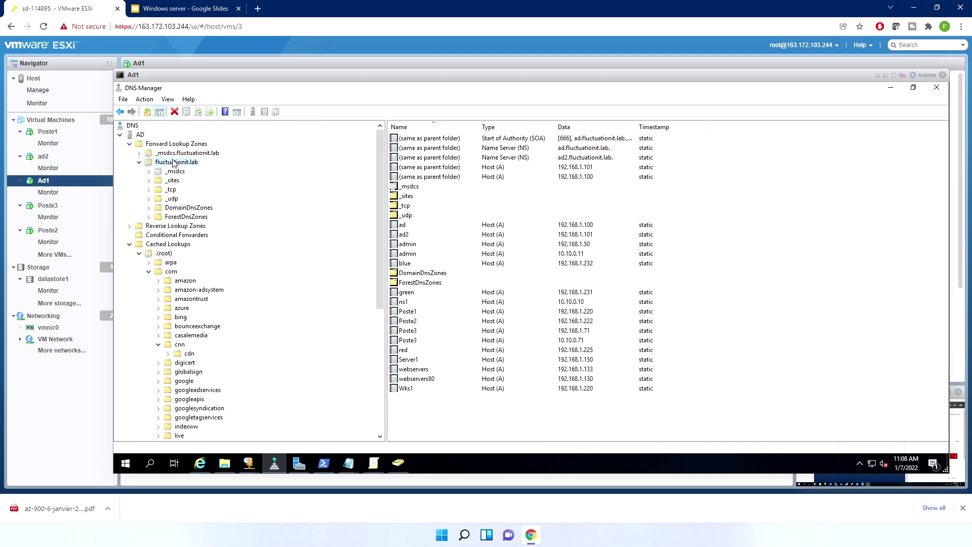
- Sort the zone records by name and timestamp, then return to the Windows server slides
left_click(423, 127)
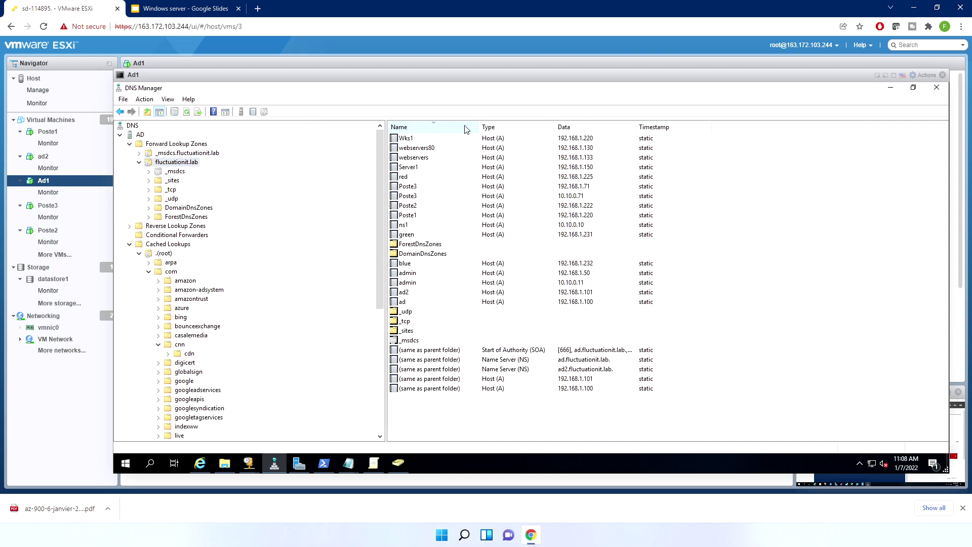
left_click(663, 127)
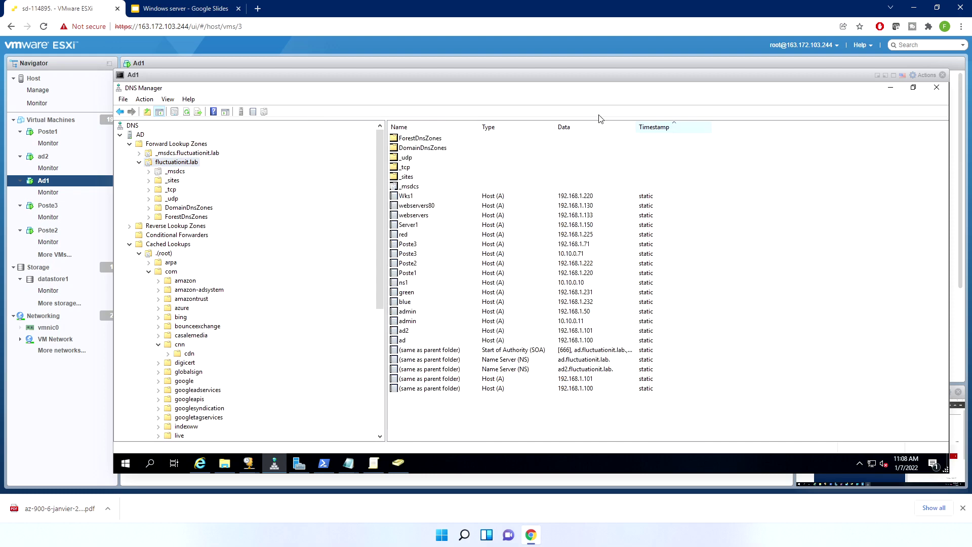
left_click(211, 6)
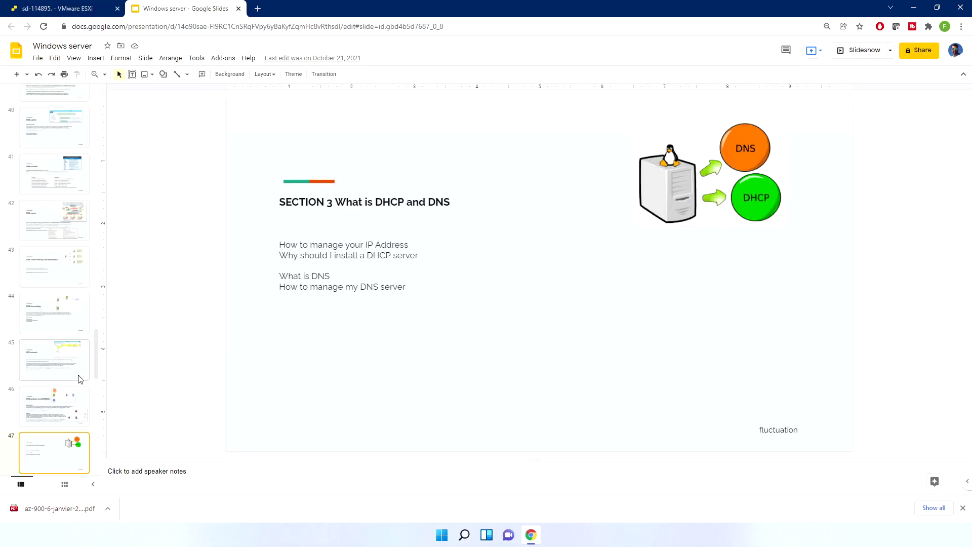
- Revisit slide 46, 'DNS policies and DNSSEC', then go back to the ESXi DNS console
left_click(52, 406)
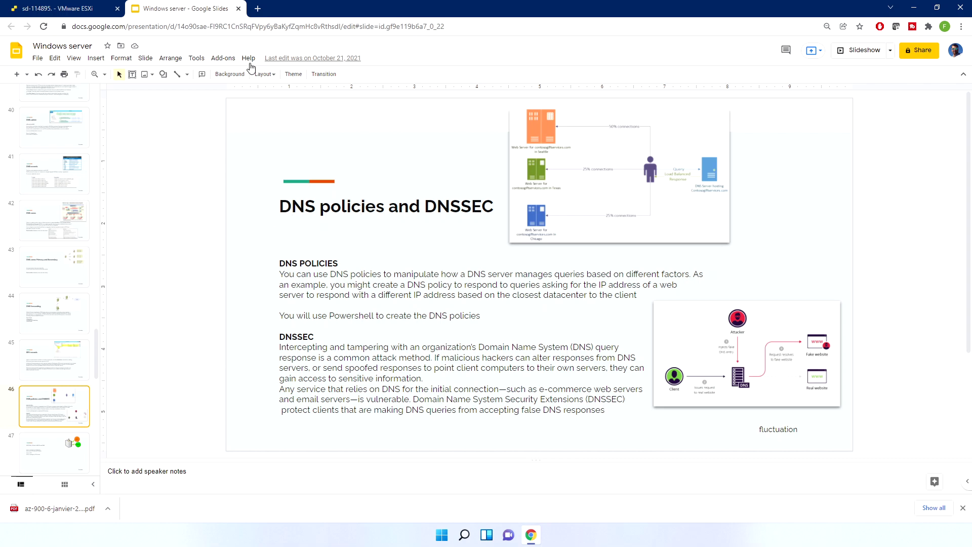
left_click(75, 8)
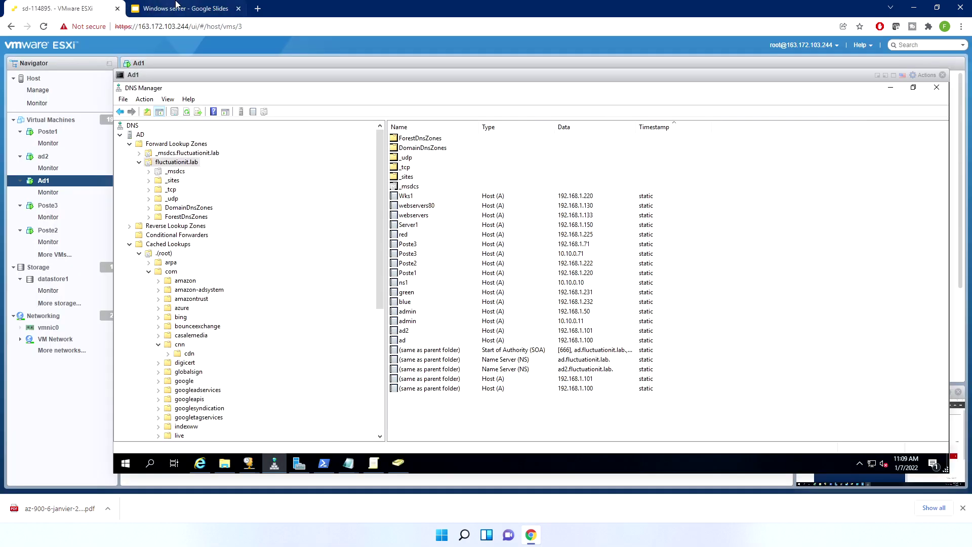
- Verify scope1's 006 DNS Servers option gives 192.168.1.100, then close the Ad1 console
mouse_move(249, 465)
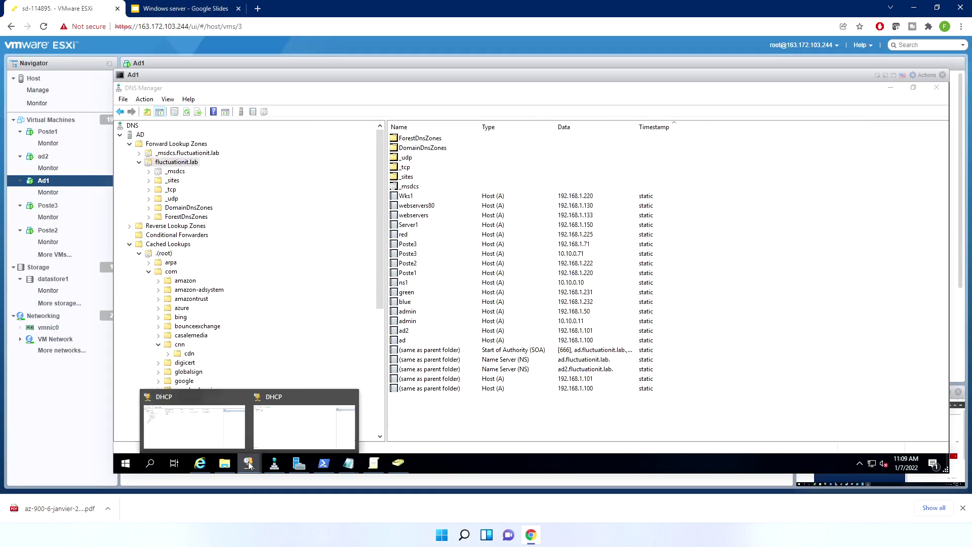
left_click(199, 405)
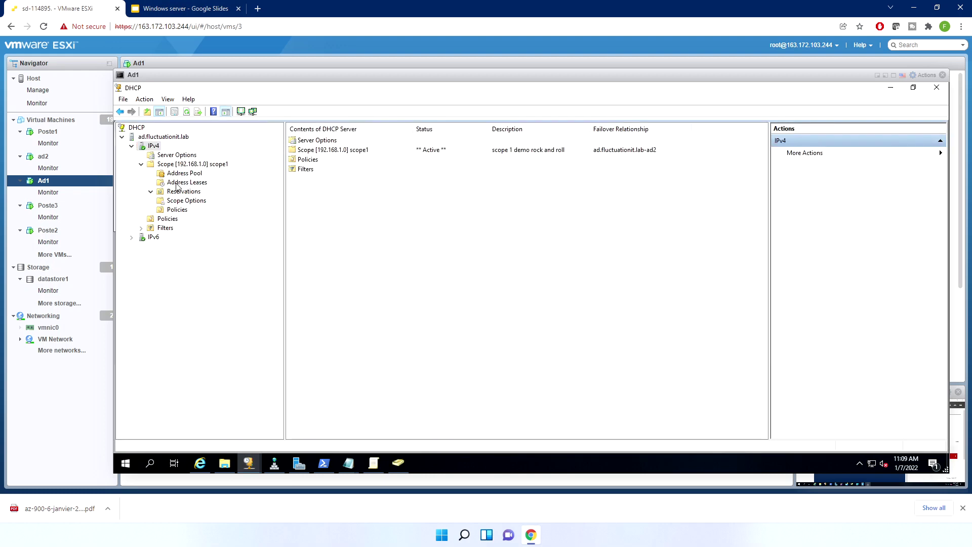
left_click(186, 201)
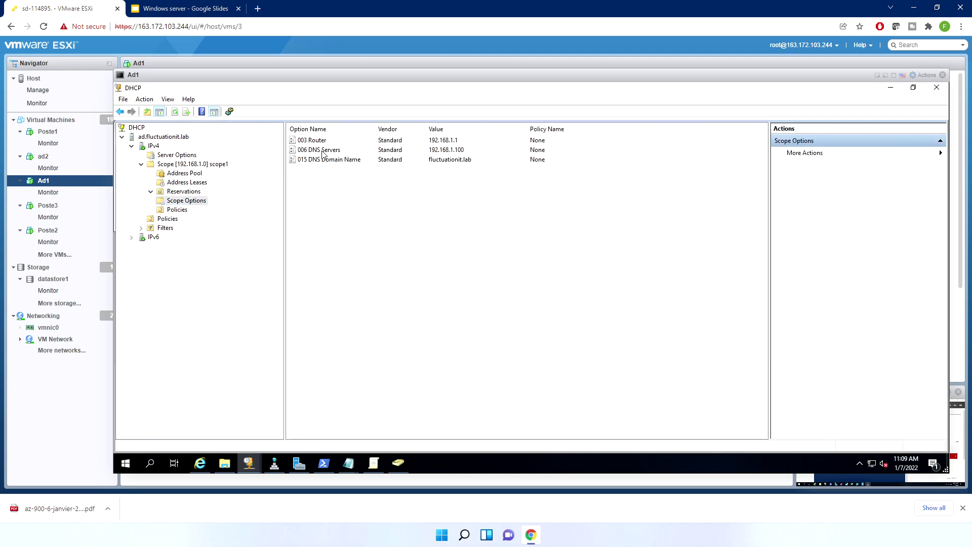
left_click(462, 150)
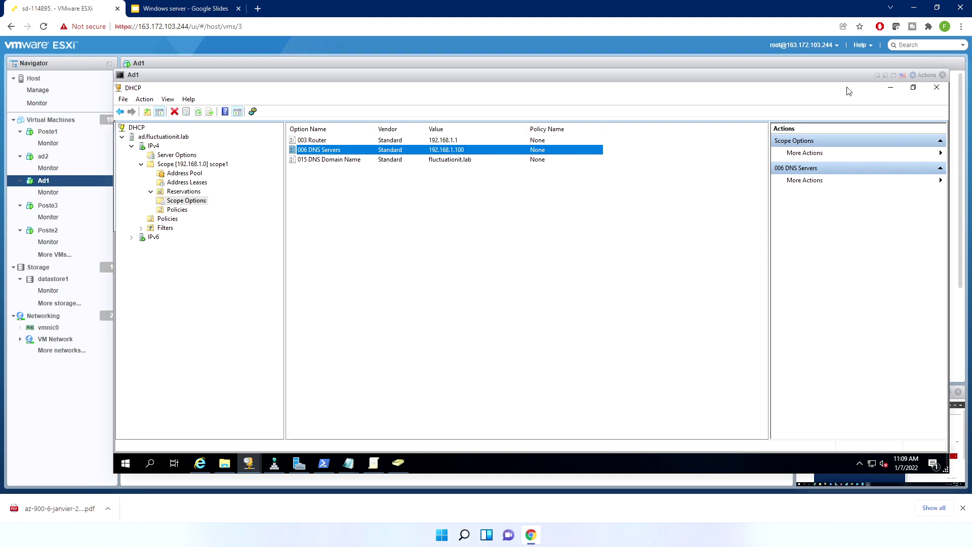
left_click(878, 76)
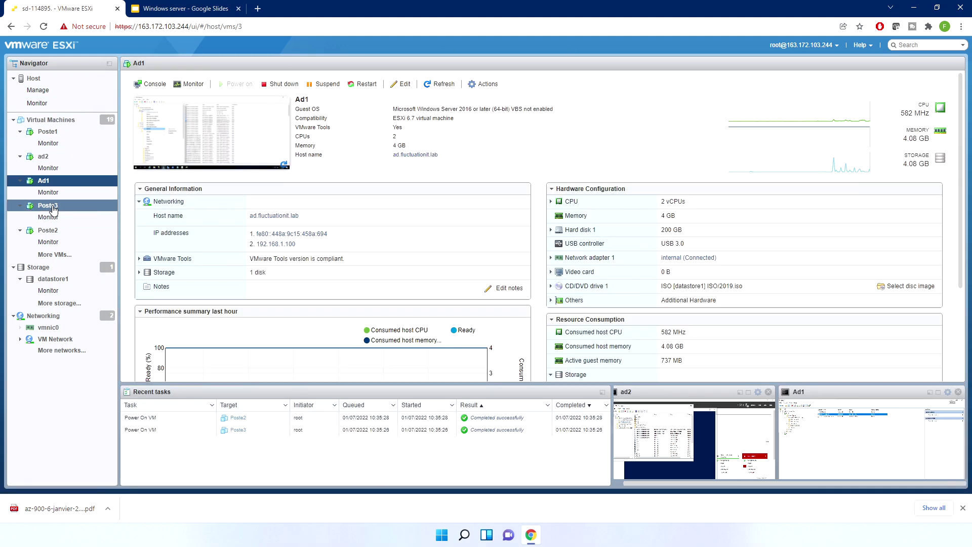
- Open the Poste2 console and try a password sign-in, which is rejected as incorrect
left_click(46, 233)
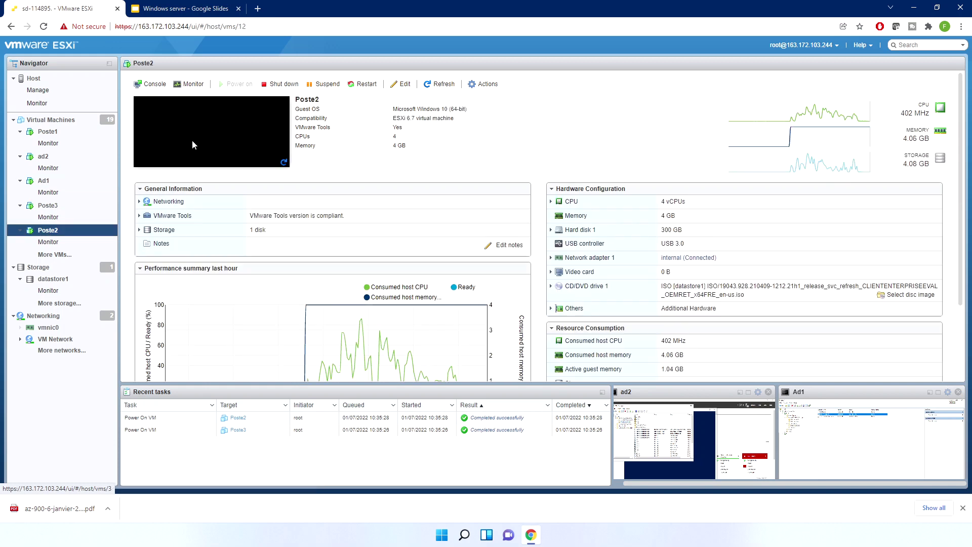
left_click(209, 137)
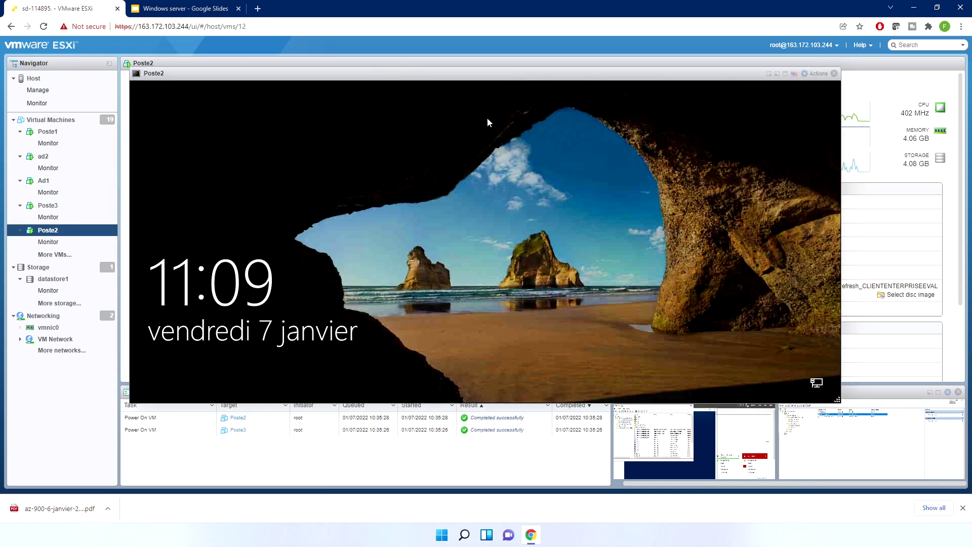
left_click(487, 117)
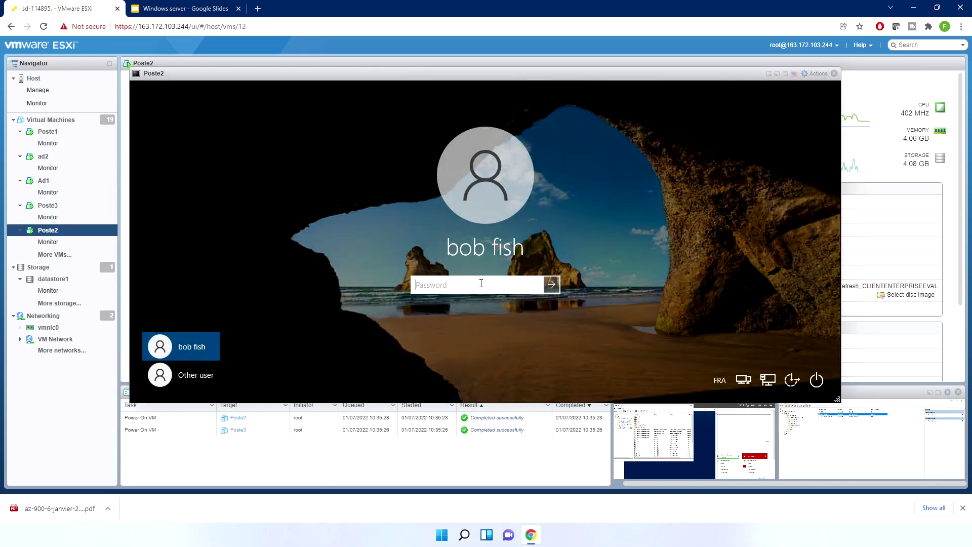
type("•")
key("Return")
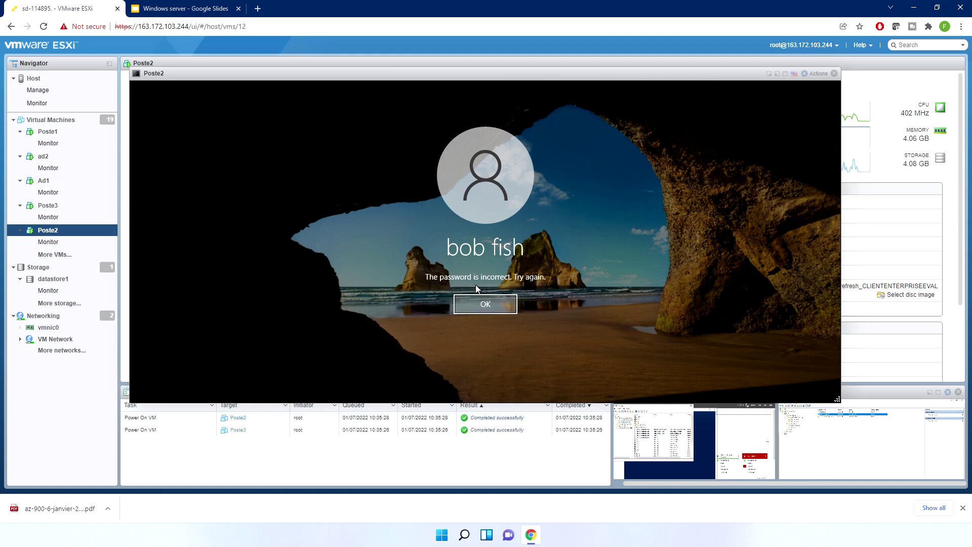
left_click(478, 305)
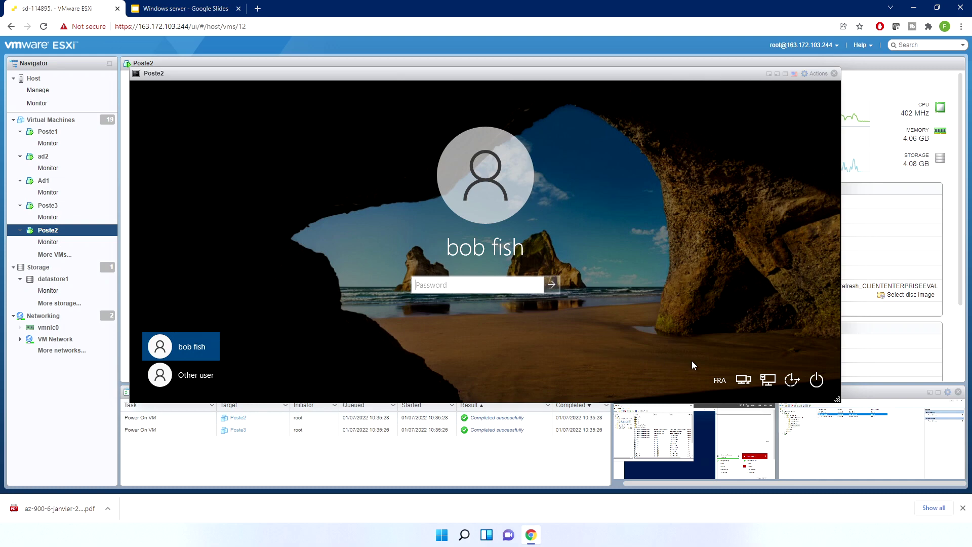
- Switch Poste2's keyboard layout from FRA to English and sign in with the user's password
left_click(723, 387)
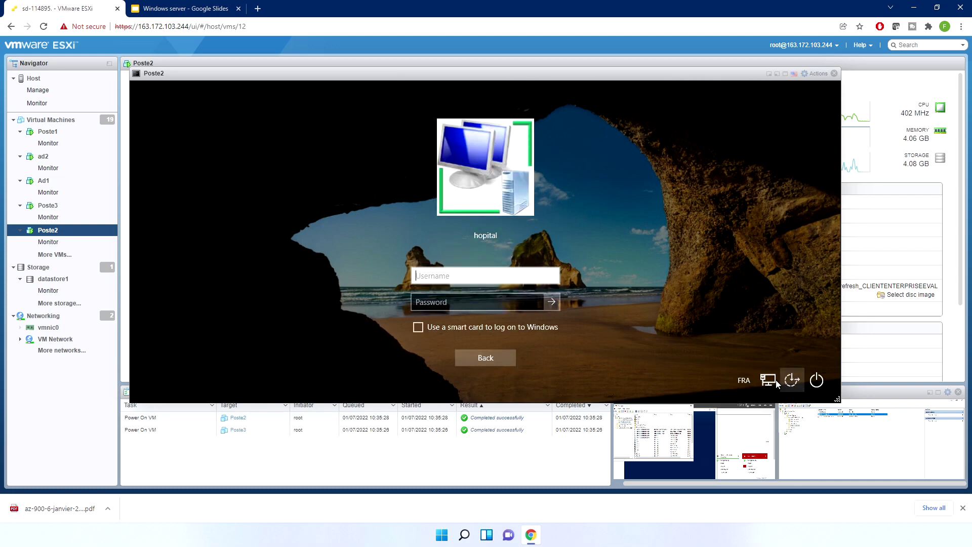
left_click(488, 357)
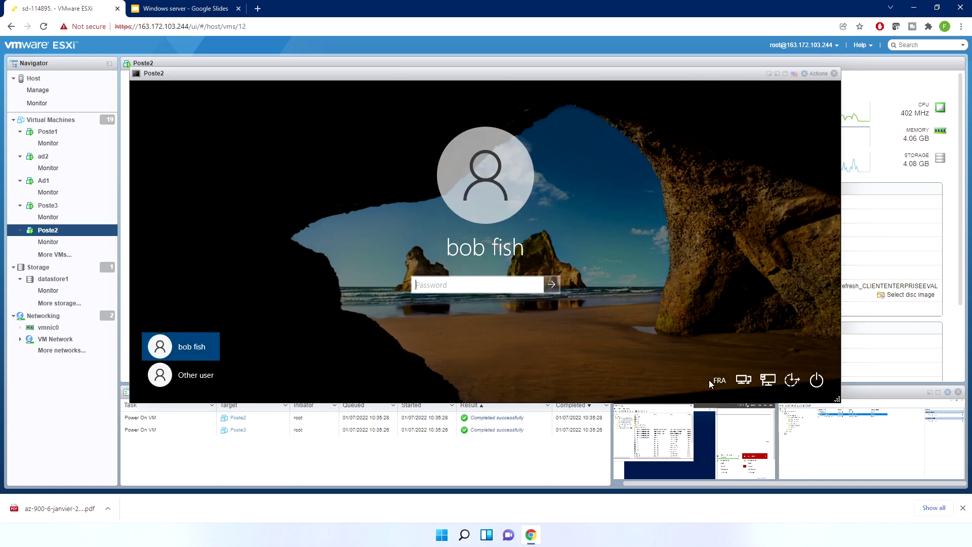
left_click(719, 380)
left_click(622, 350)
left_click(459, 286)
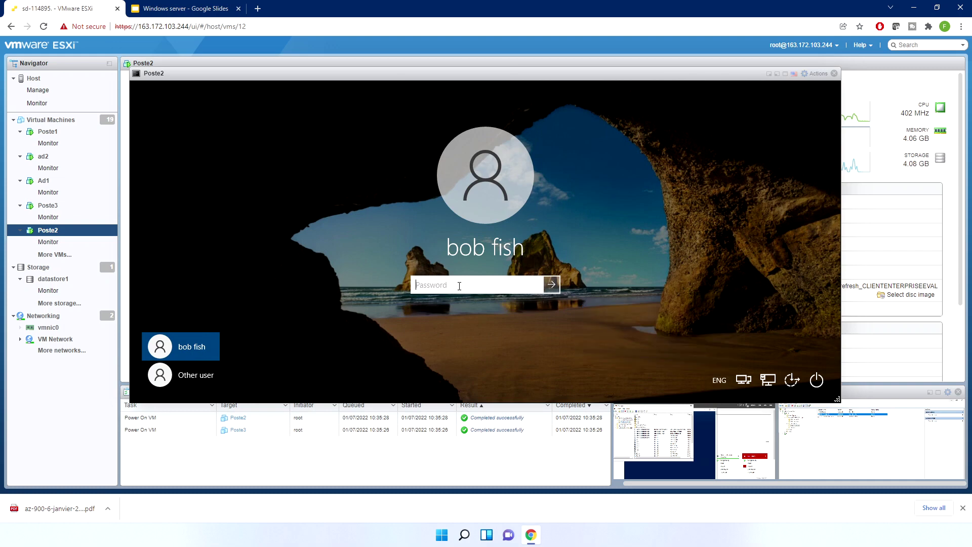
type("P")
key("Return")
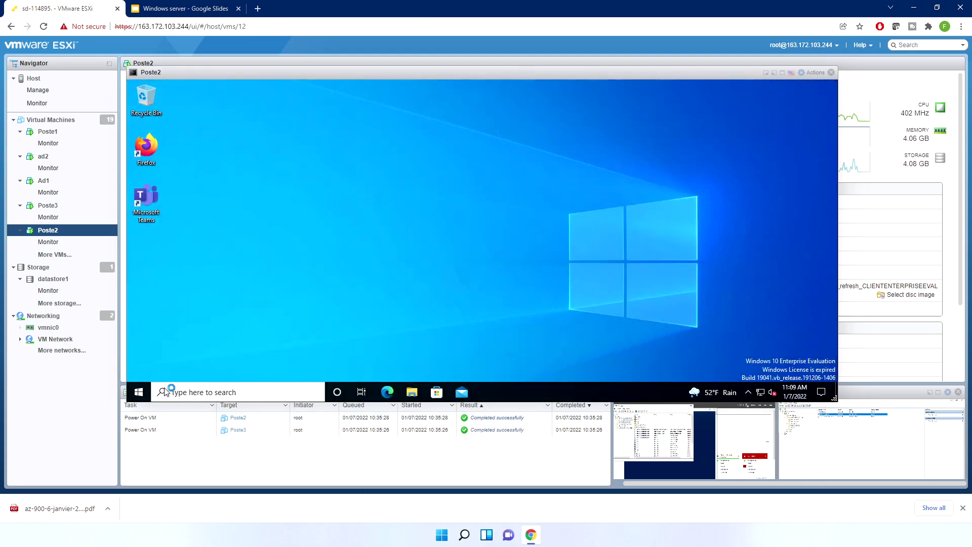
- Run \\ad2 from the Run box to browse its NETLOGON and SYSVOL shares
right_click(138, 392)
left_click(202, 340)
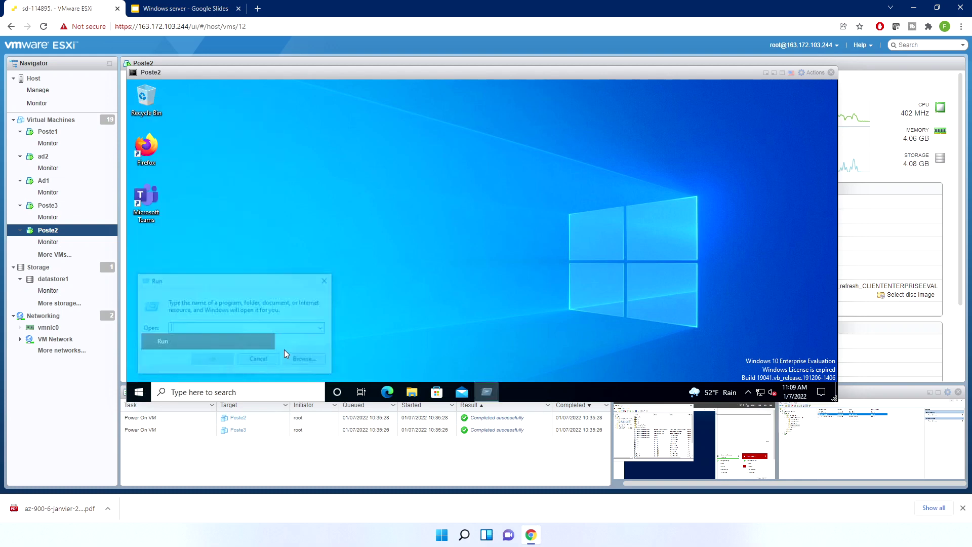
type("\\\\ad2")
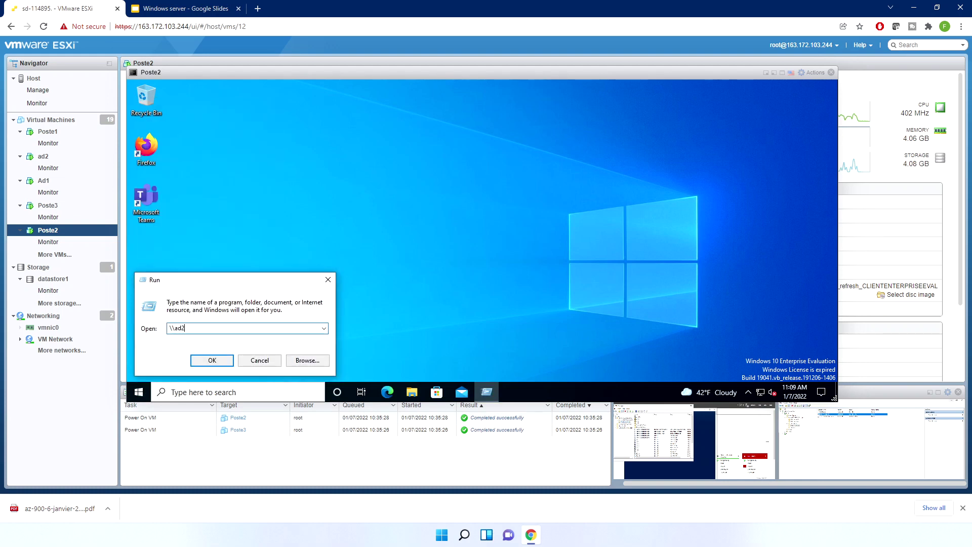
key("Return")
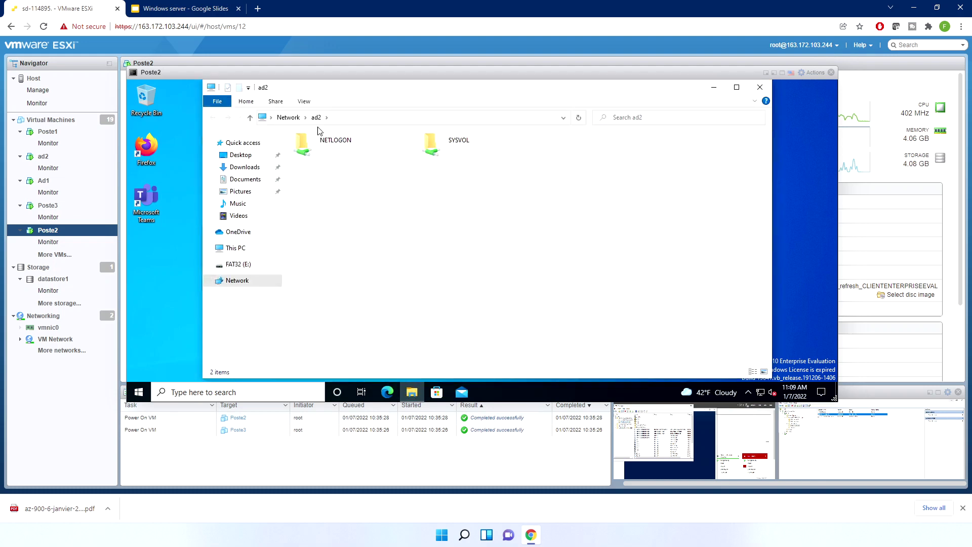
left_click_drag(368, 91, 376, 91)
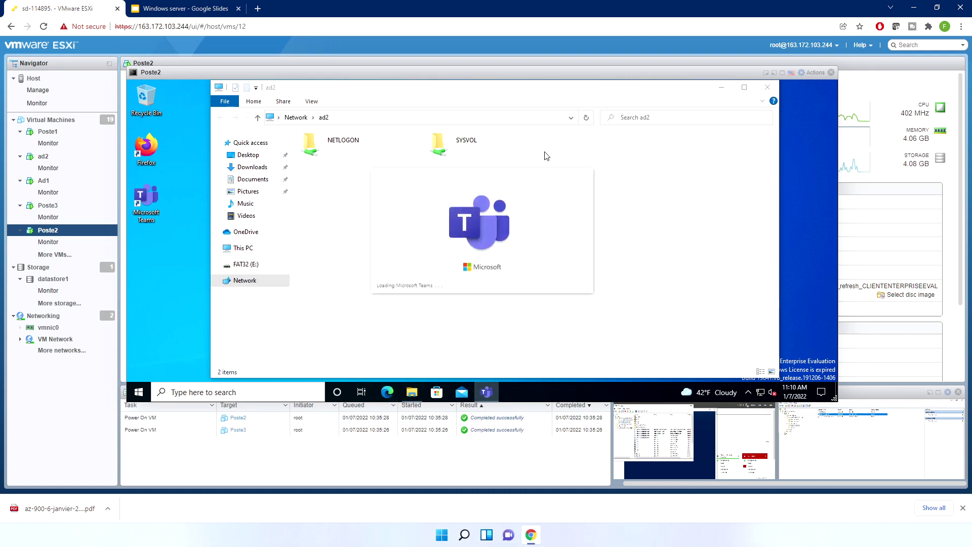
- Launch Windows PowerShell and run Get-DnsClientCache
left_click(139, 392)
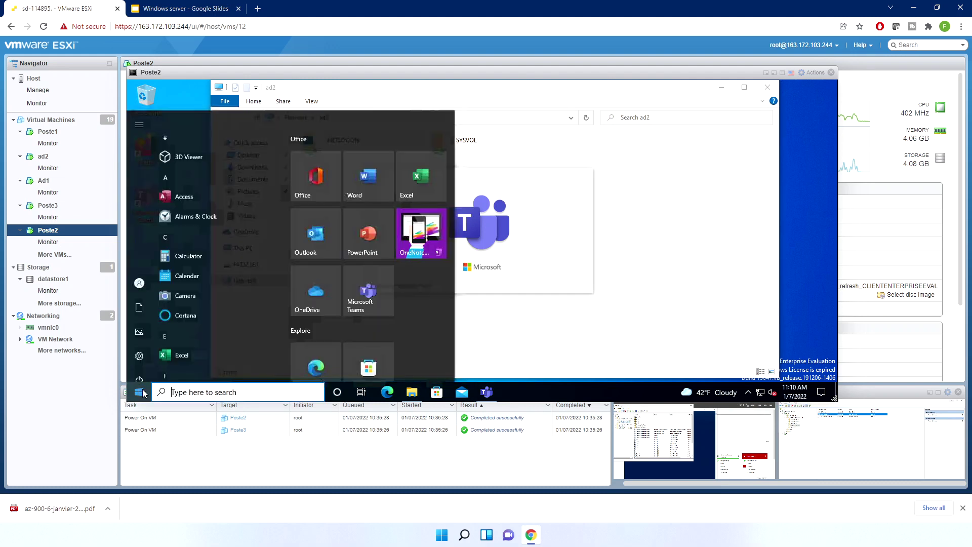
type("powe")
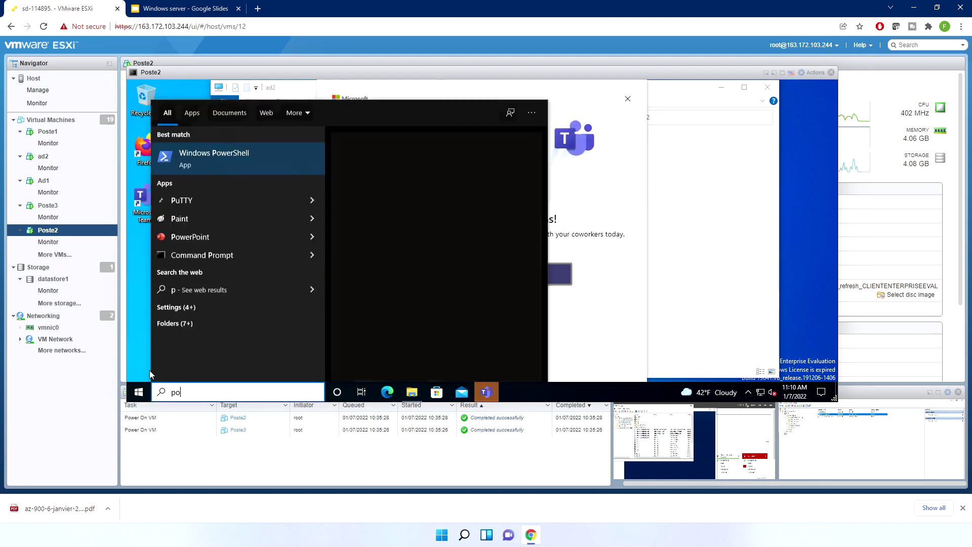
left_click(180, 163)
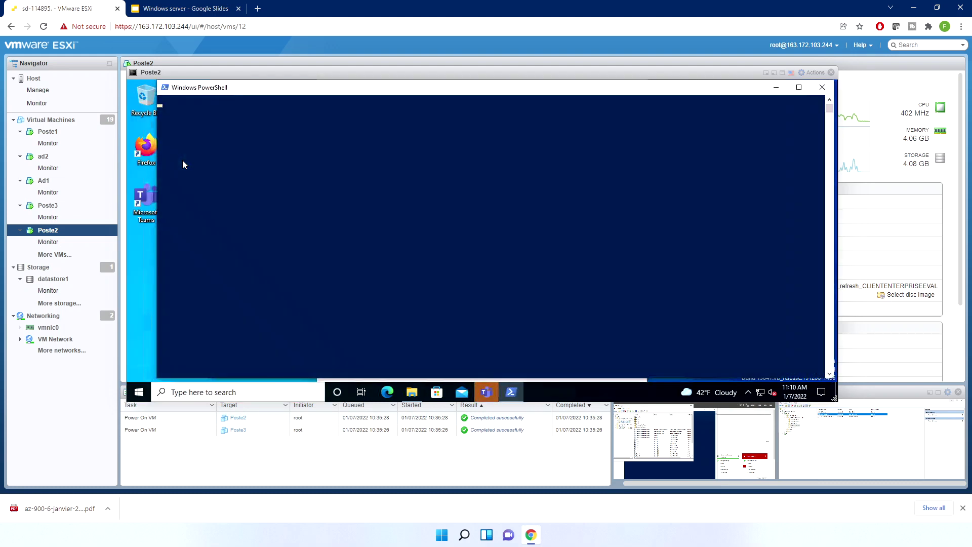
type("get")
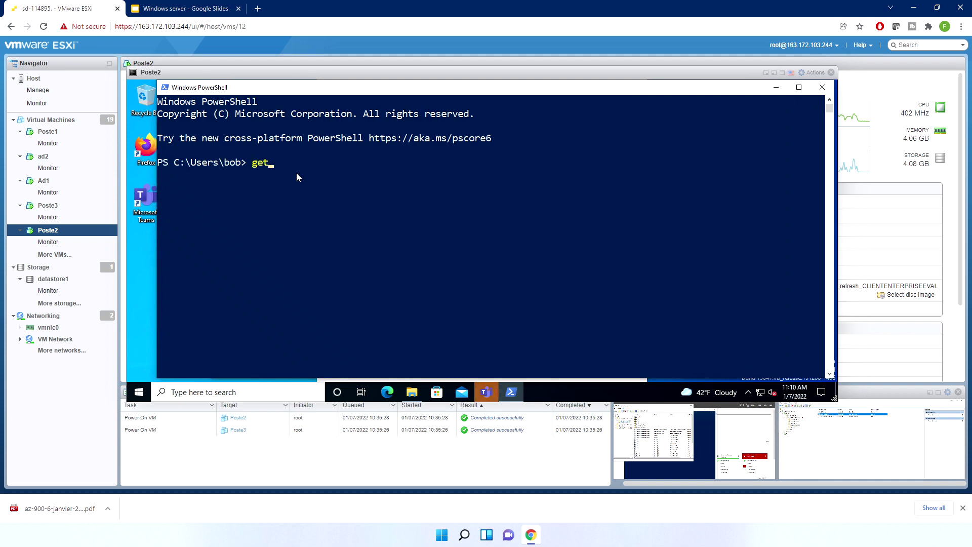
type("-dnsclientc")
key("Tab")
key("Return")
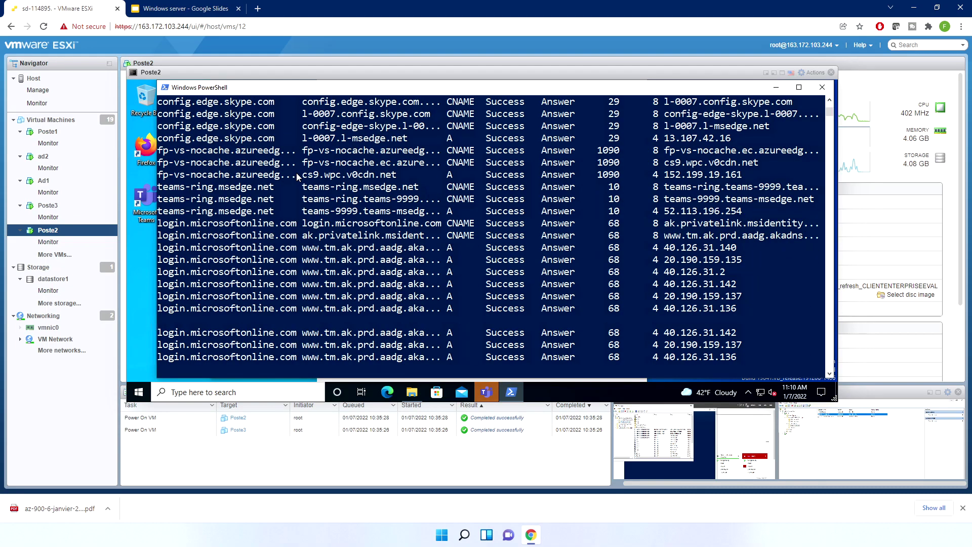
- Scroll the cache output to the ad2.fluctuationit.lab entry and mark its row
scroll(303, 203, "up", 15)
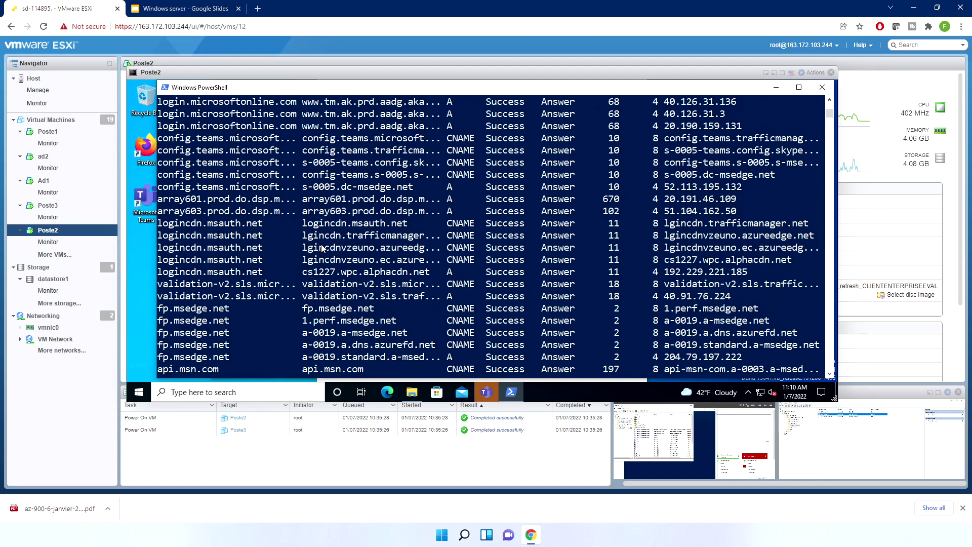
scroll(322, 248, "up", 10)
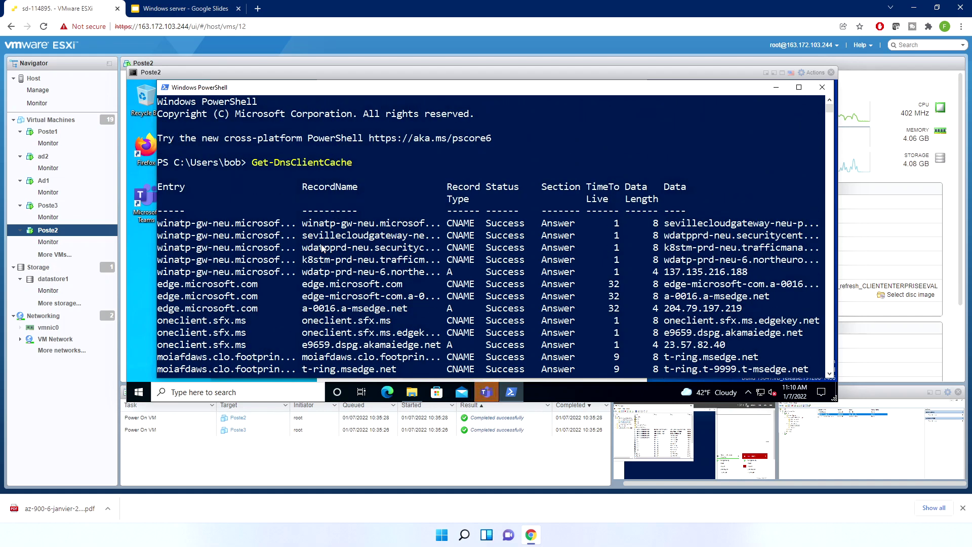
scroll(267, 175, "down", 2)
scroll(265, 175, "down", 6)
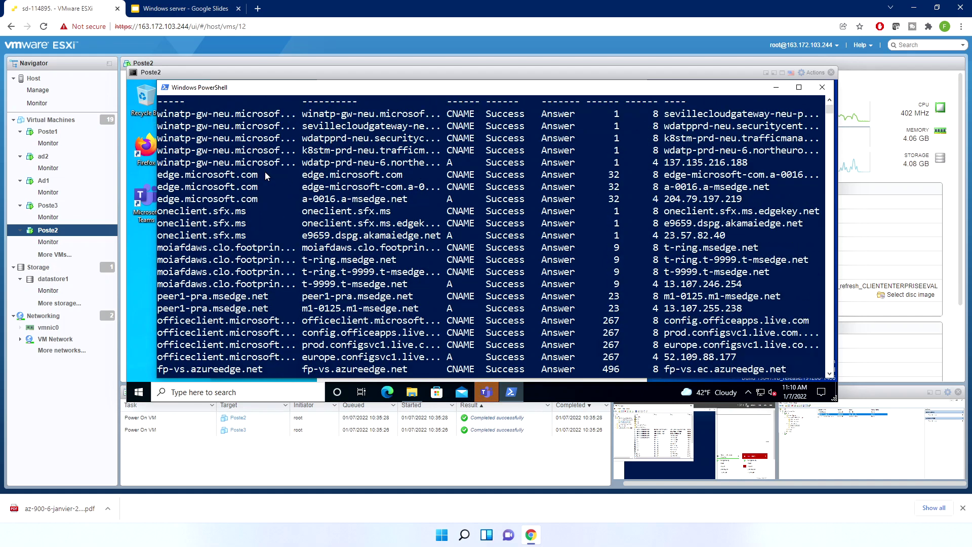
scroll(265, 174, "down", 8)
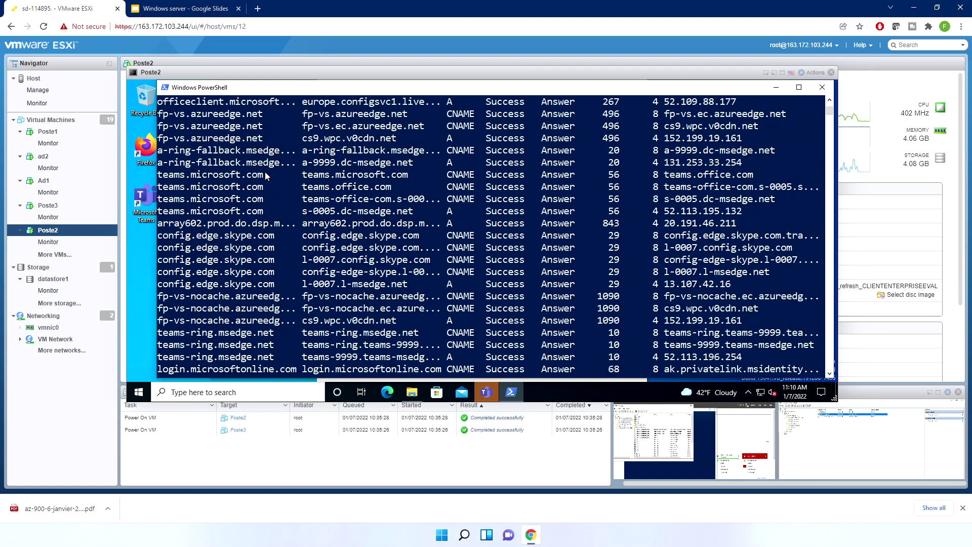
scroll(265, 174, "down", 2)
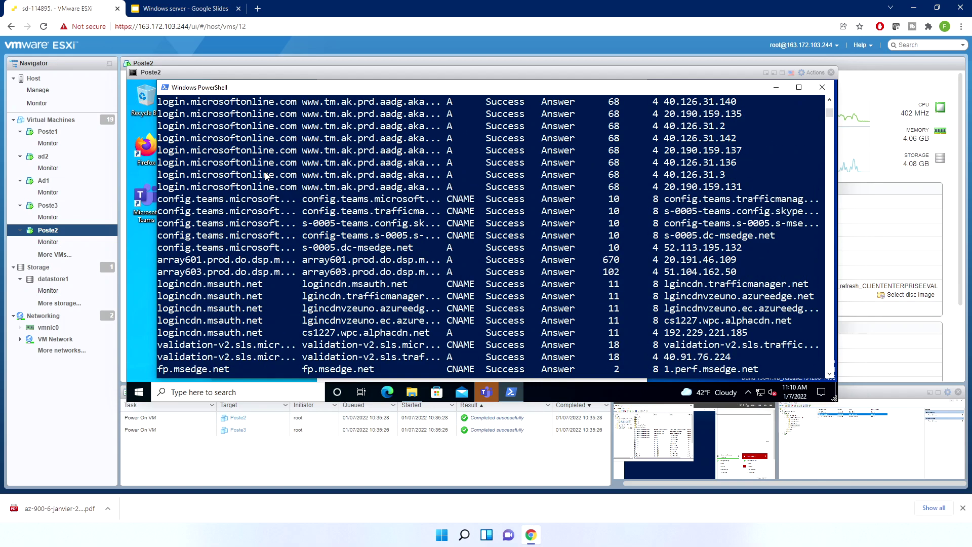
scroll(263, 184, "down", 3)
scroll(264, 186, "down", 4)
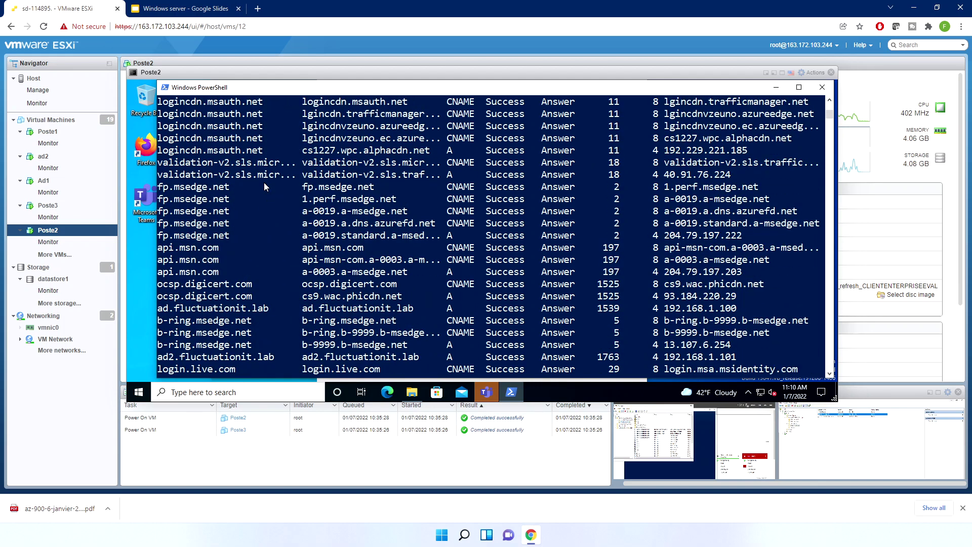
left_click_drag(169, 284, 758, 285)
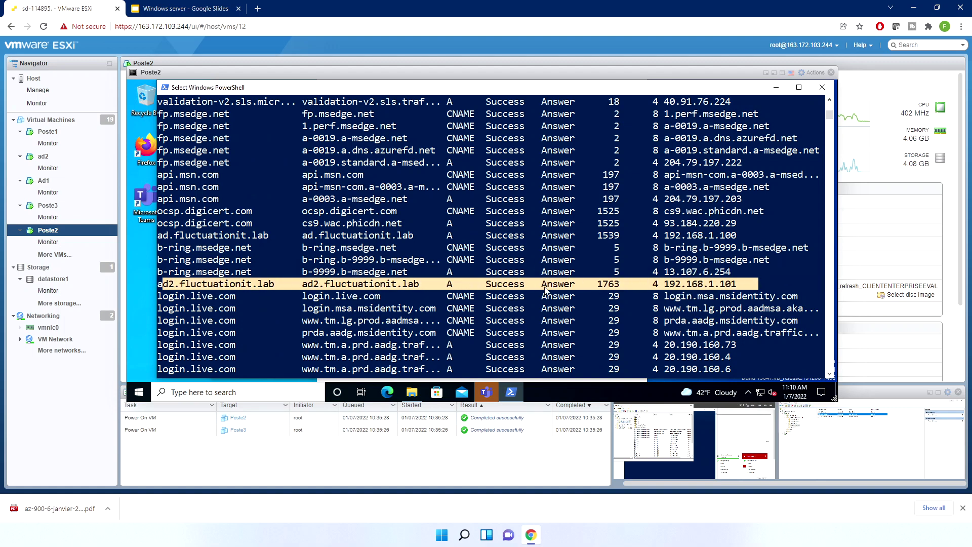
left_click(600, 285)
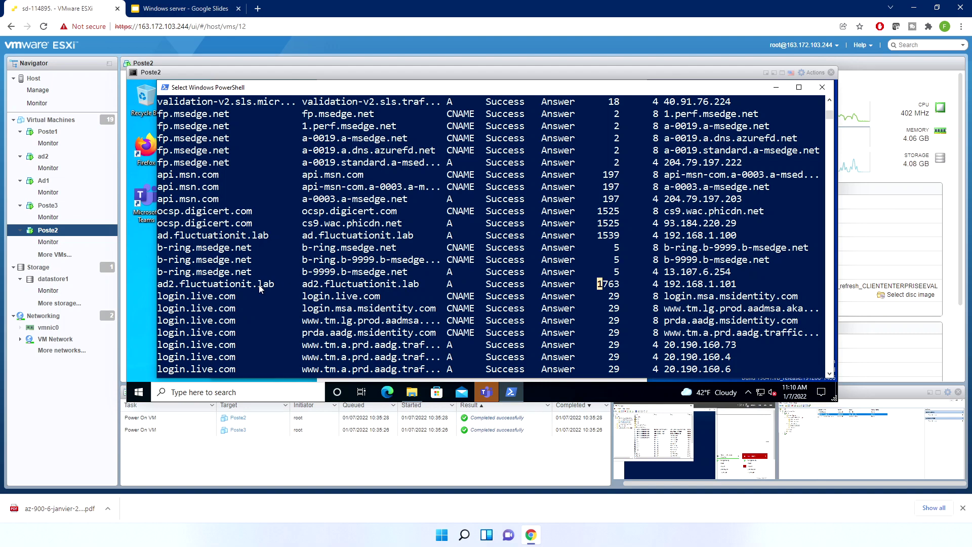
- Highlight the ad2 row through 192.168.1.101, then hide PowerShell and dismiss the Teams prompt
left_click_drag(163, 286, 771, 289)
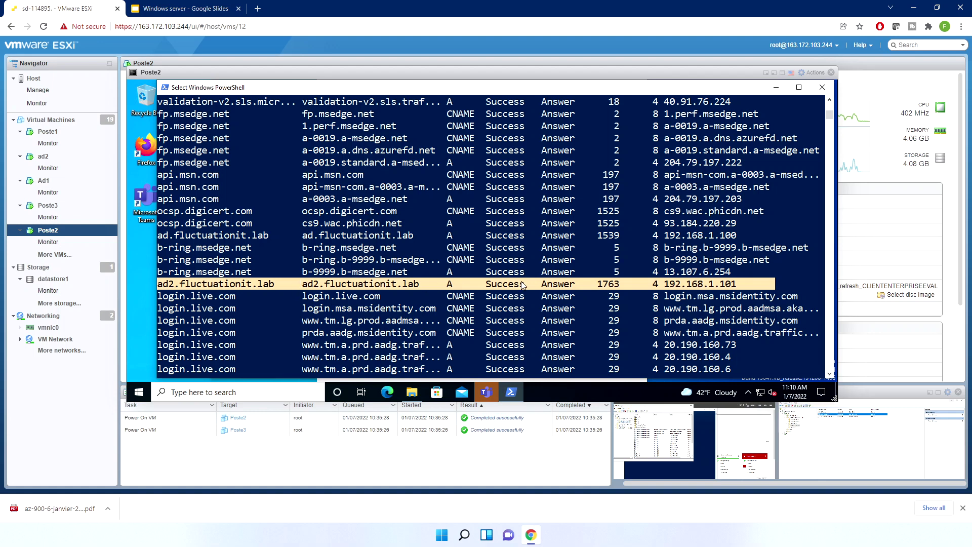
left_click(348, 285)
left_click_drag(201, 288, 763, 284)
left_click(599, 290)
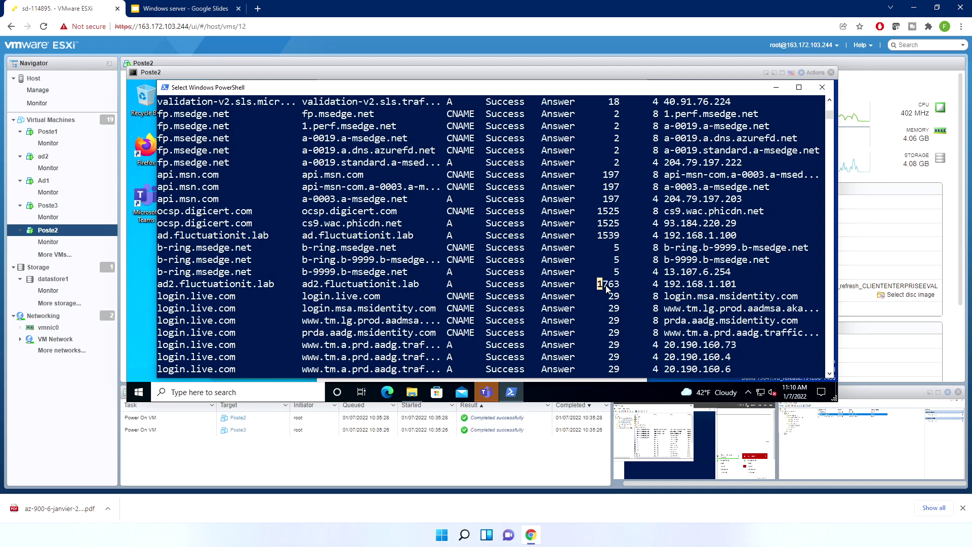
left_click(776, 88)
left_click(626, 103)
- Open This PC's system properties from the ad2 File Explorer window
left_click(721, 87)
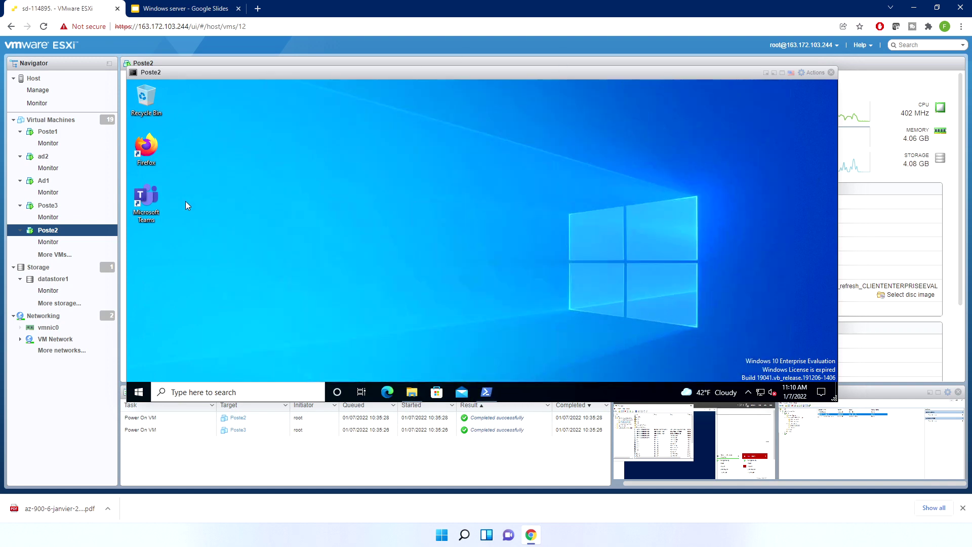
left_click(416, 390)
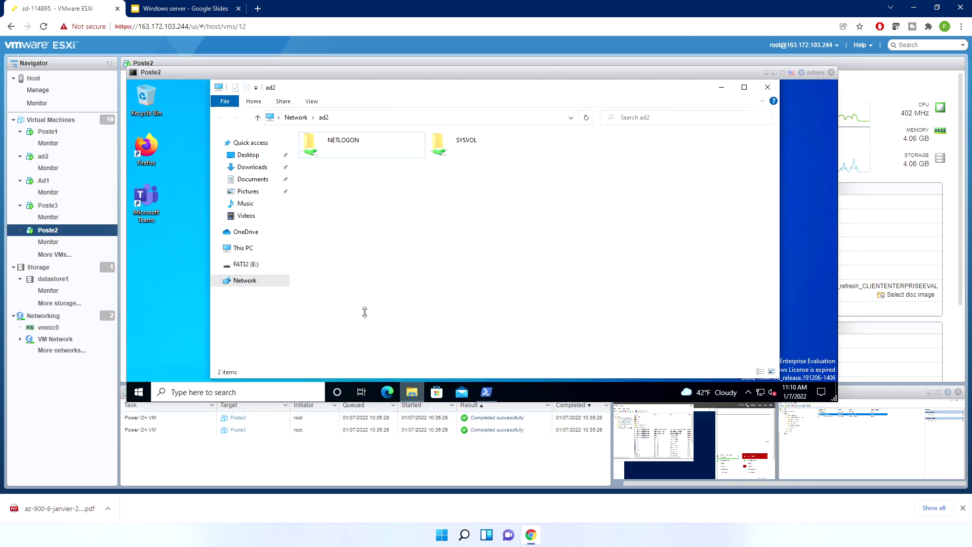
right_click(239, 250)
left_click(264, 234)
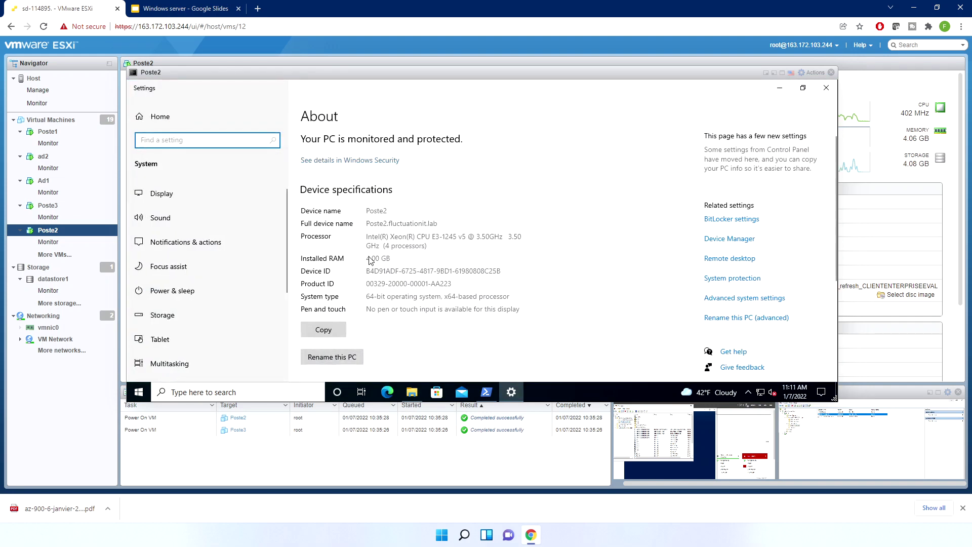
- Confirm the full device name Poste2.fluctuationit.lab, then hide Settings and return to the slides
left_click_drag(371, 224, 430, 223)
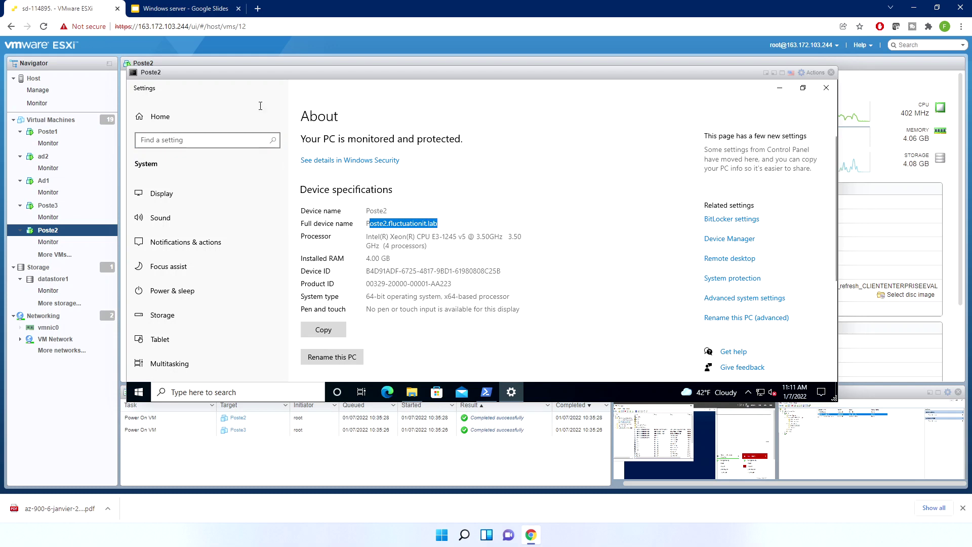
left_click(365, 221)
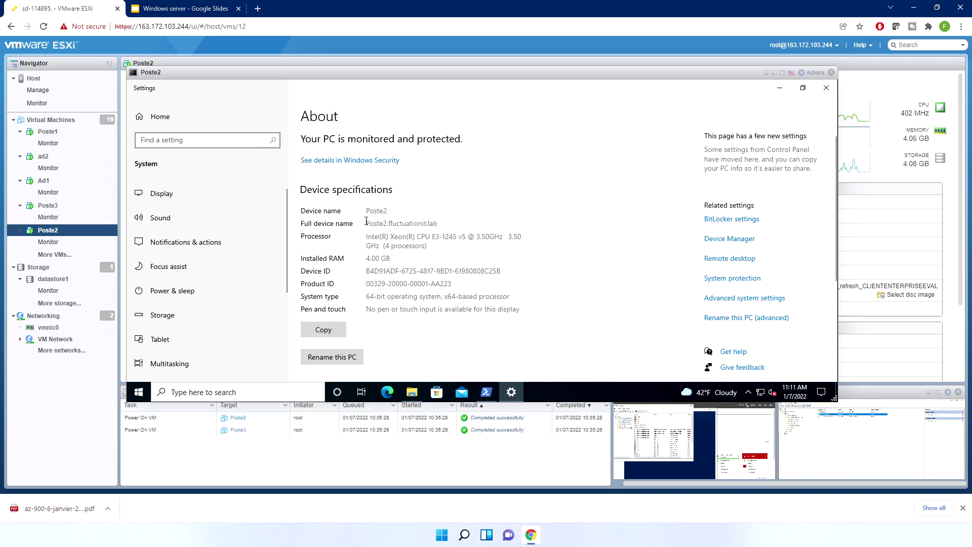
left_click_drag(368, 213, 381, 211)
left_click_drag(370, 226, 446, 224)
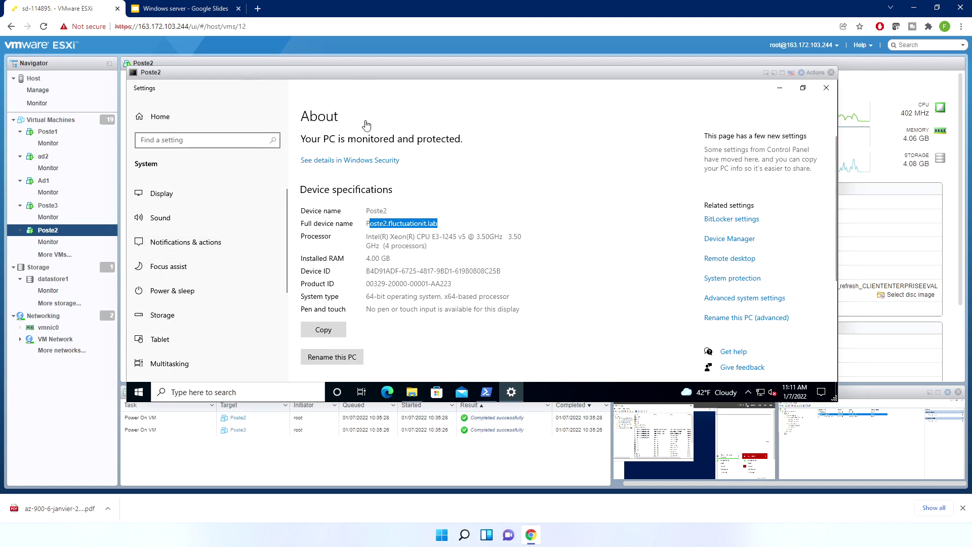
left_click(779, 89)
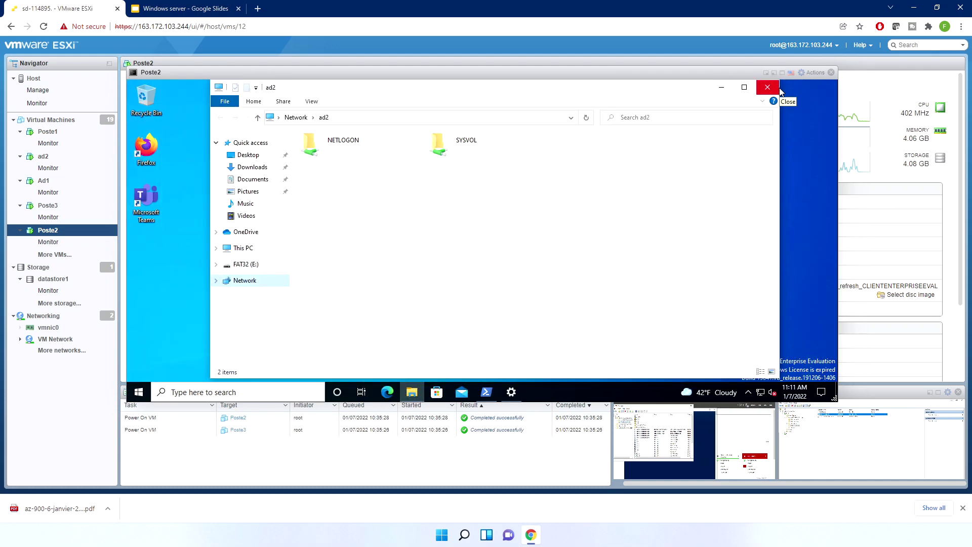
left_click(213, 13)
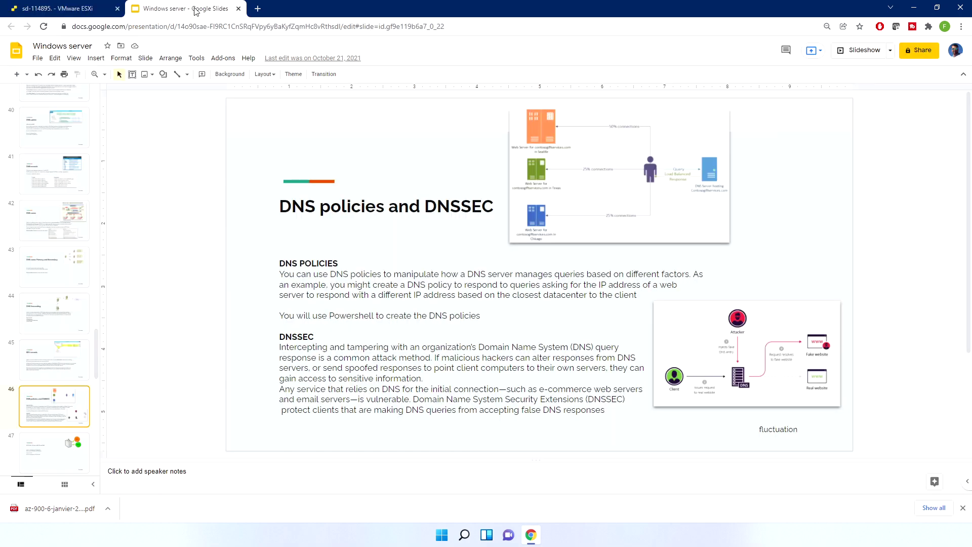